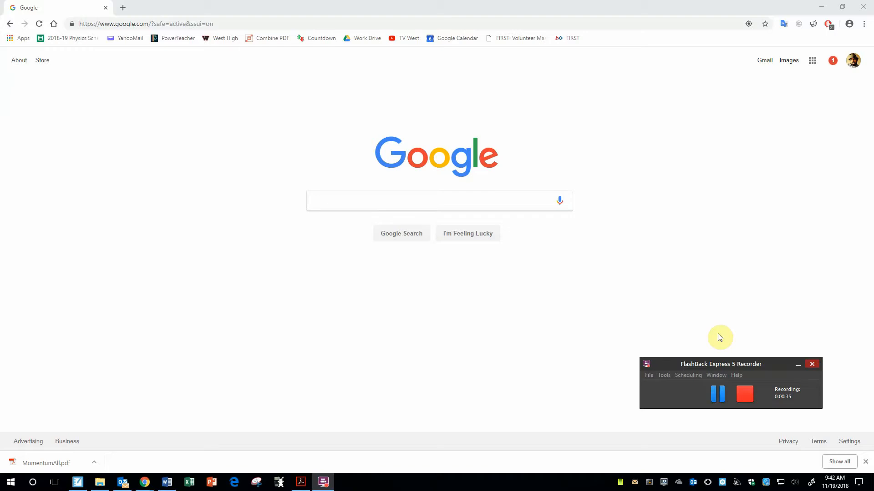
Step: Search Google for "planetary data nasa" and open the NSSDCA Planetary Fact Sheet result
left_click(438, 199)
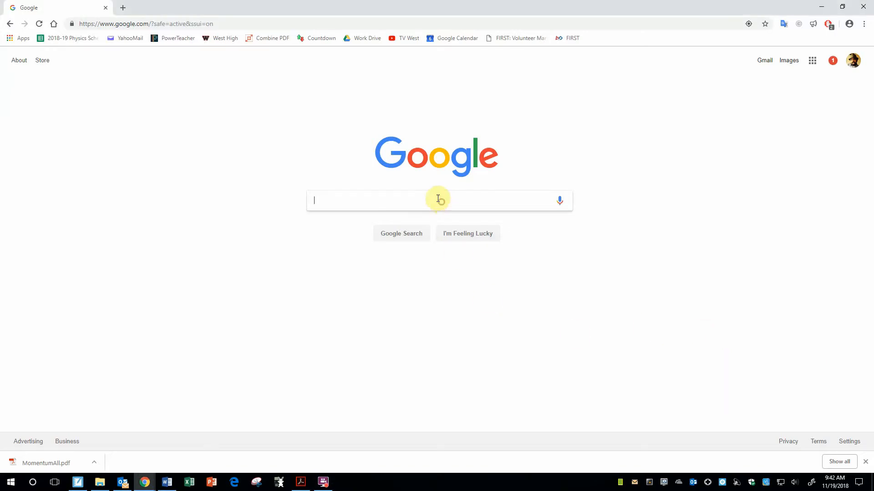
type("p")
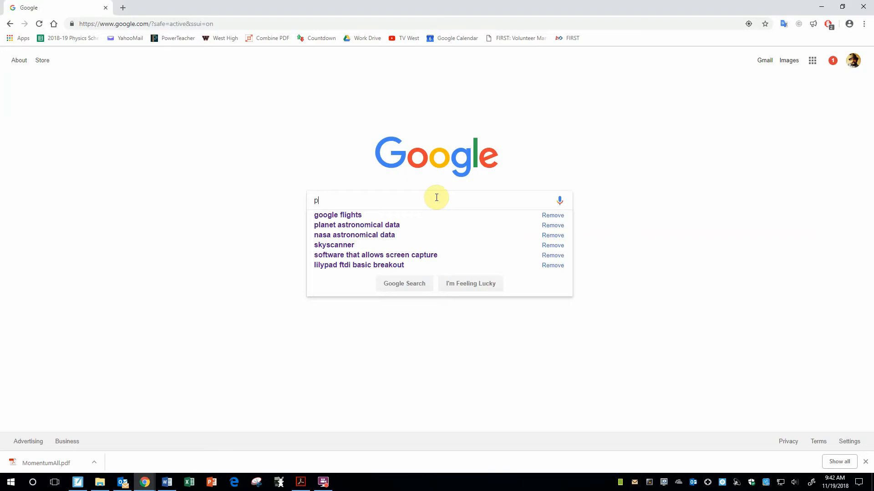
type("lanetary day")
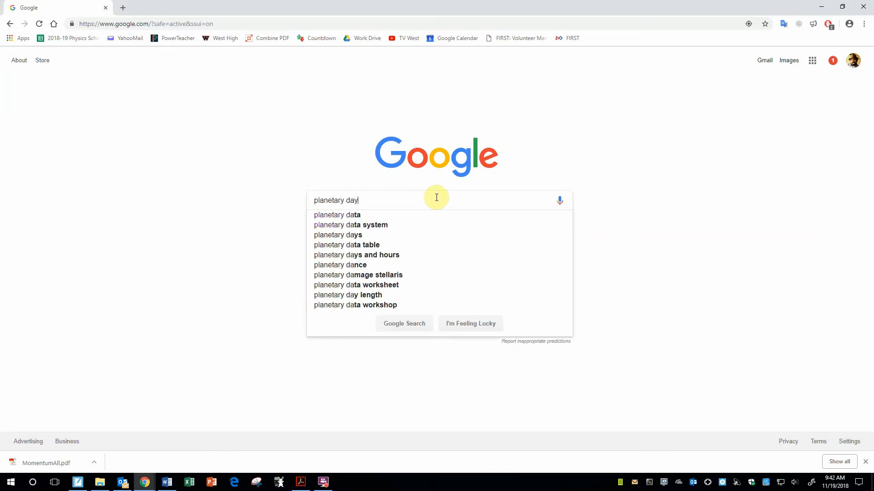
key("BackSpace")
type("ta nasa")
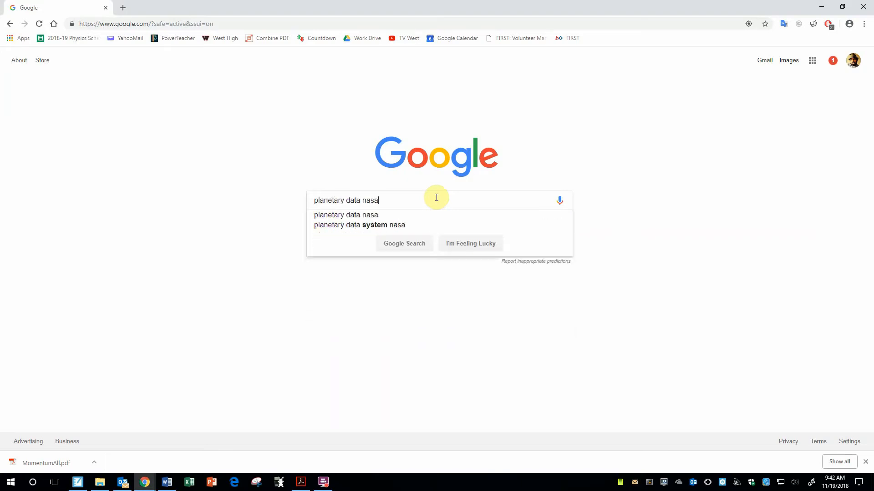
key("Return")
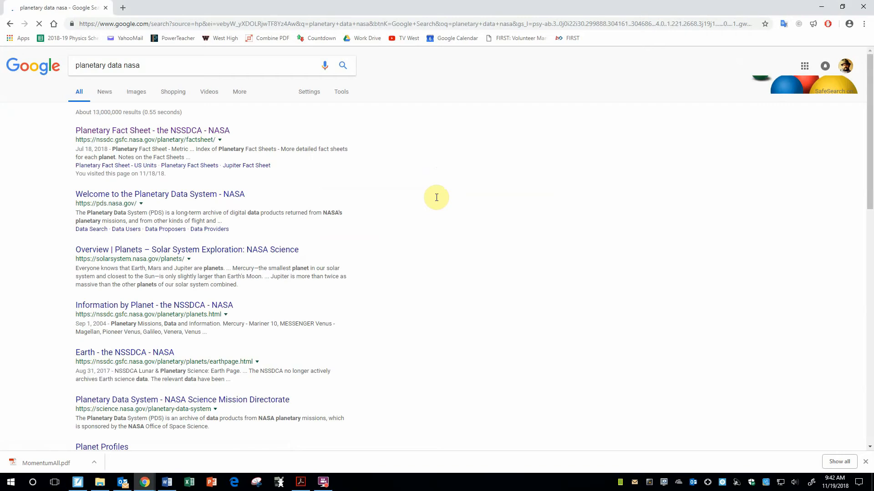
left_click(209, 132)
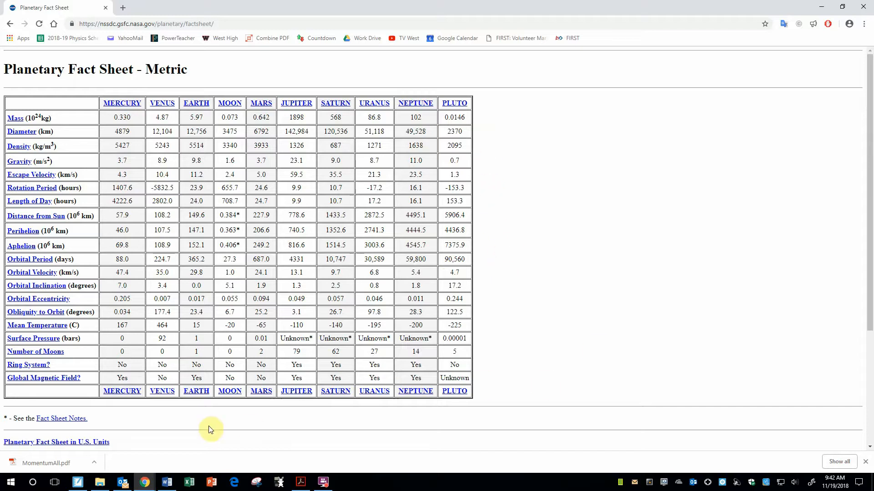
Step: Switch from the browser to Excel by opening it from the Microsoft Office 2016 desktop folder, and create a blank workbook
left_click(821, 7)
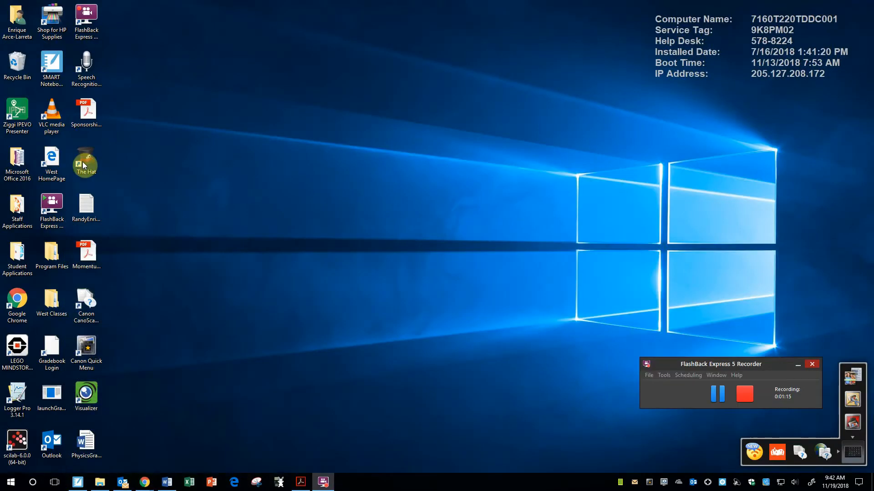
double_click(21, 253)
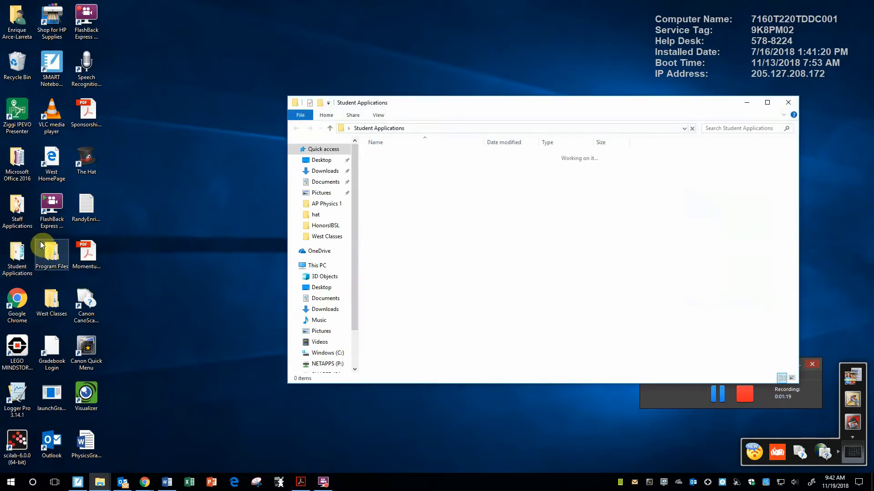
double_click(25, 166)
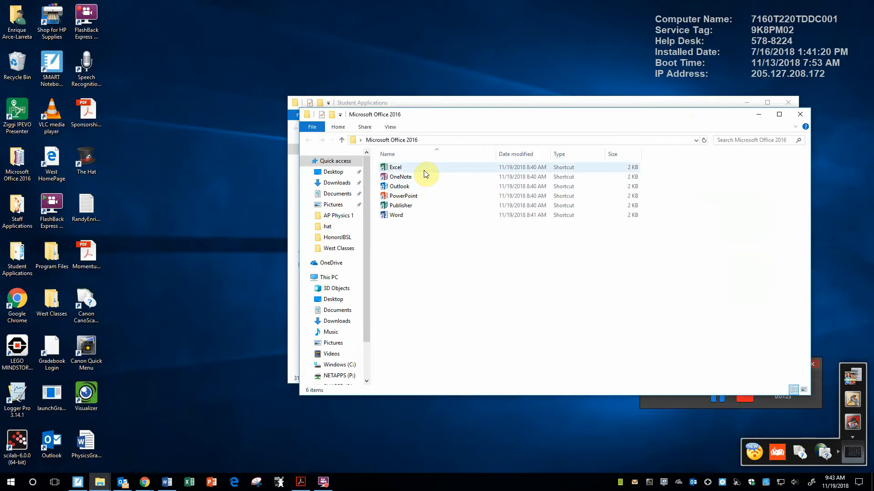
left_click(424, 170)
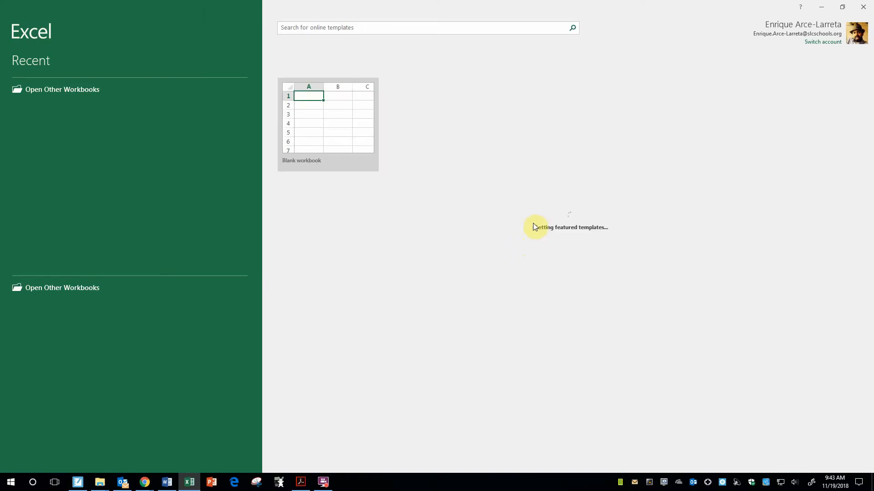
left_click(348, 130)
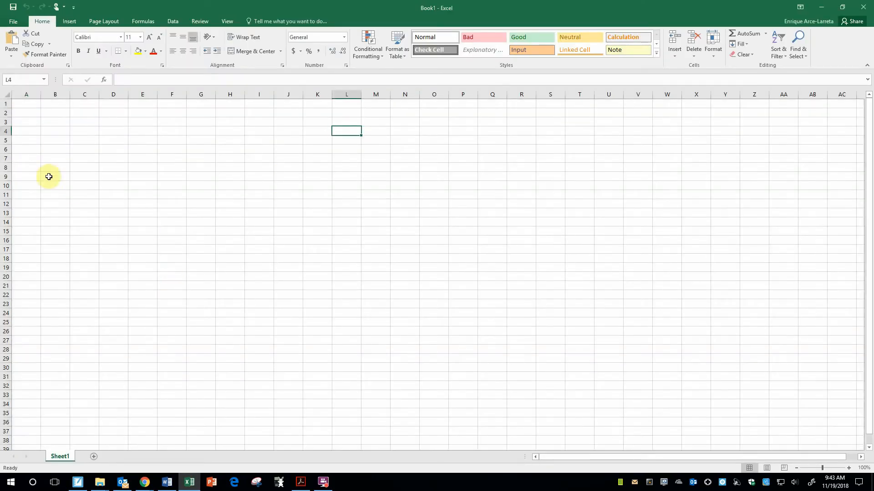
Step: Enter the column heading "Planet Name" in cell A1
left_click(33, 130)
left_click(36, 108)
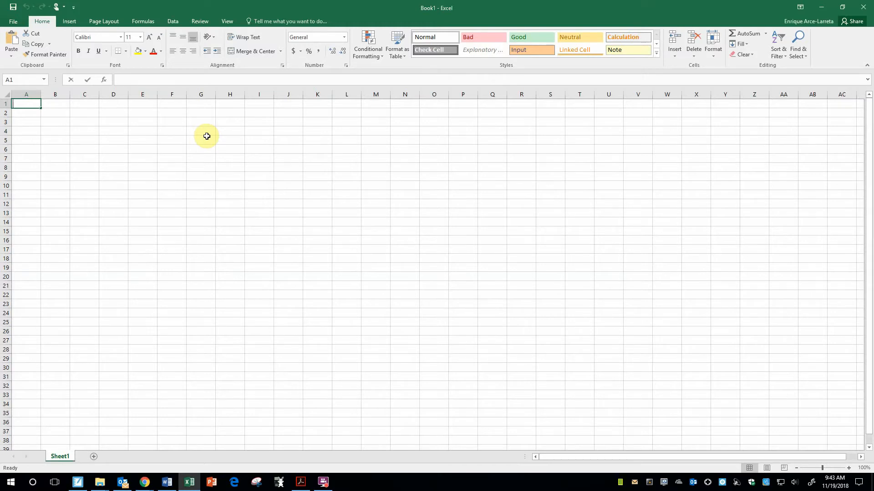
type("Planet Name")
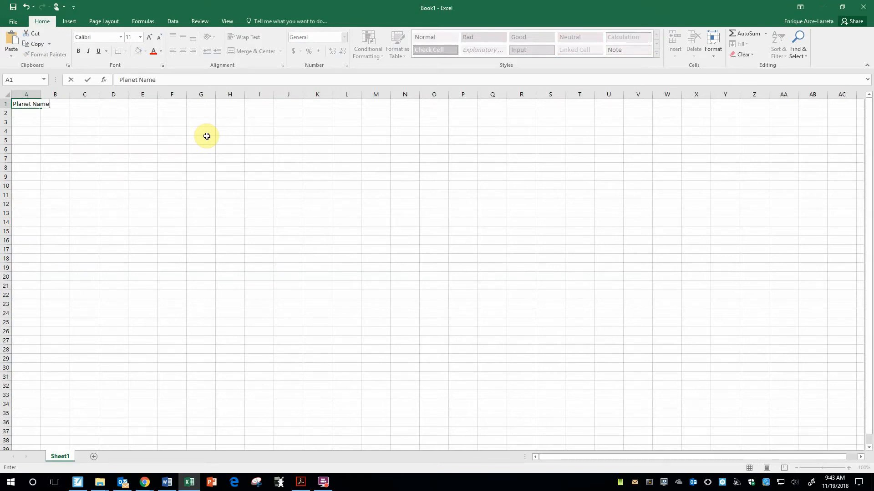
key("Return")
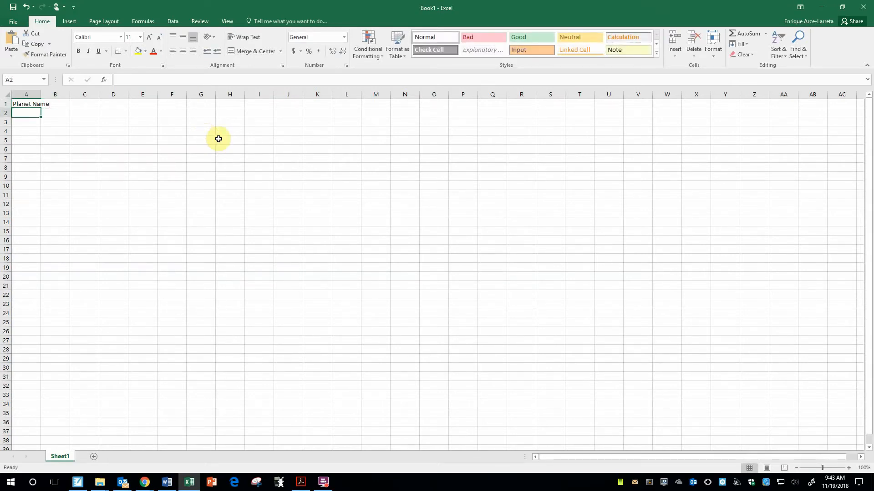
Step: Arrange the Excel workbook and the Planetary Fact Sheet browser window side by side, with Excel on the left half of the desktop
left_click(843, 6)
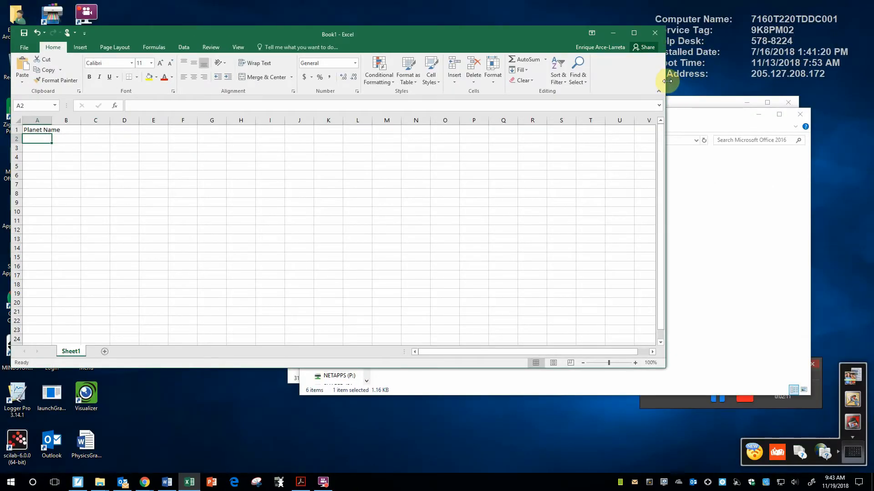
left_click_drag(665, 82, 341, 120)
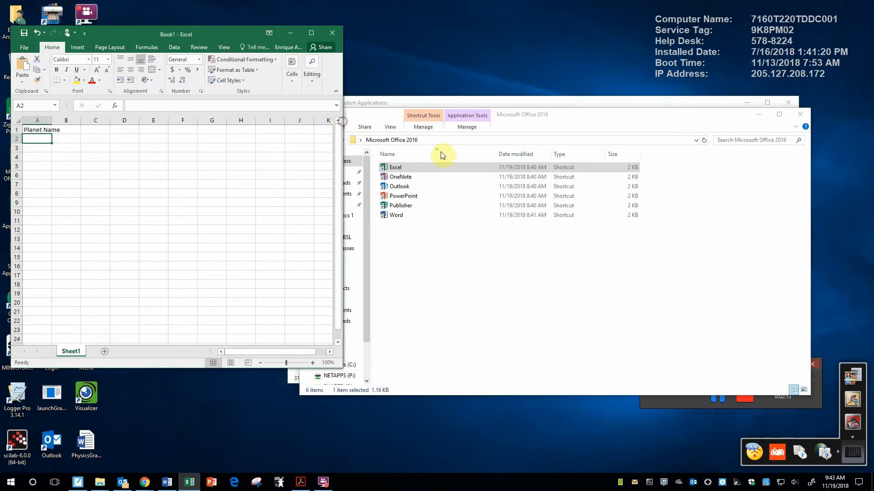
left_click(144, 482)
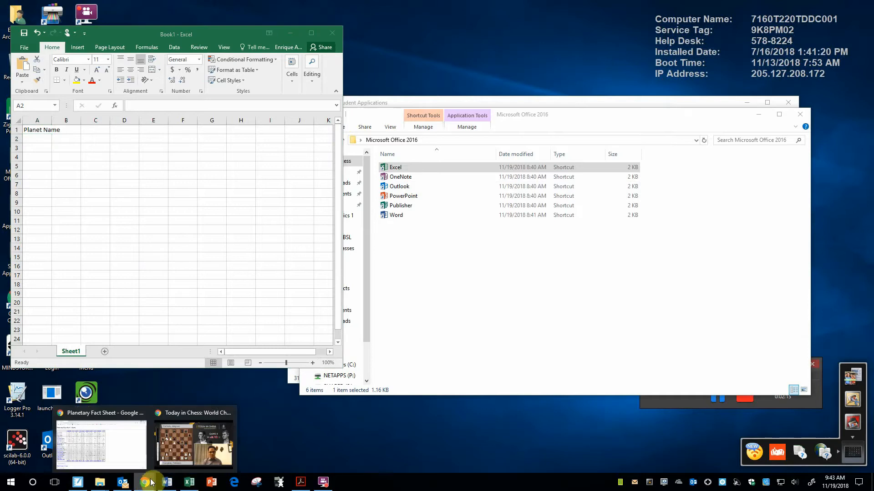
left_click(116, 440)
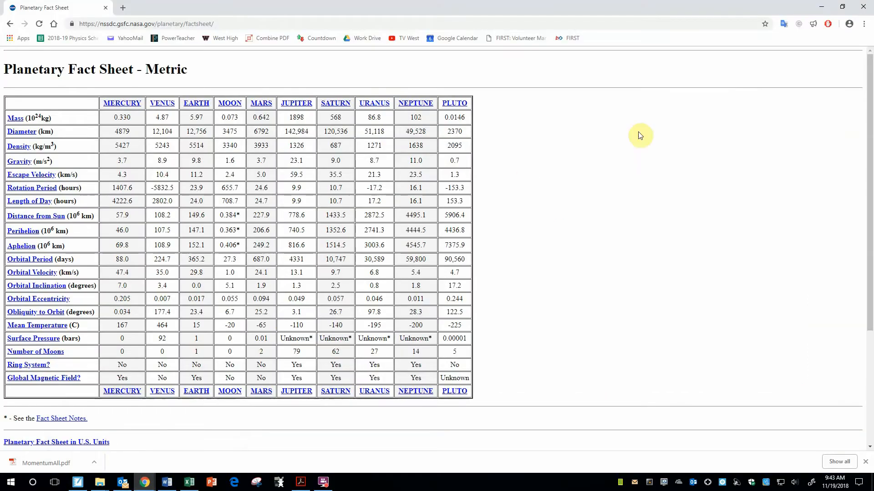
left_click(842, 6)
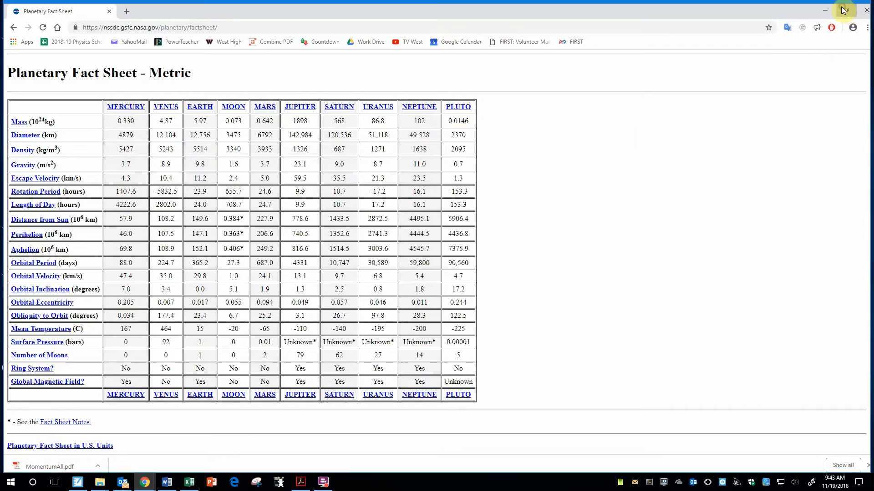
left_click_drag(4, 97, 342, 110)
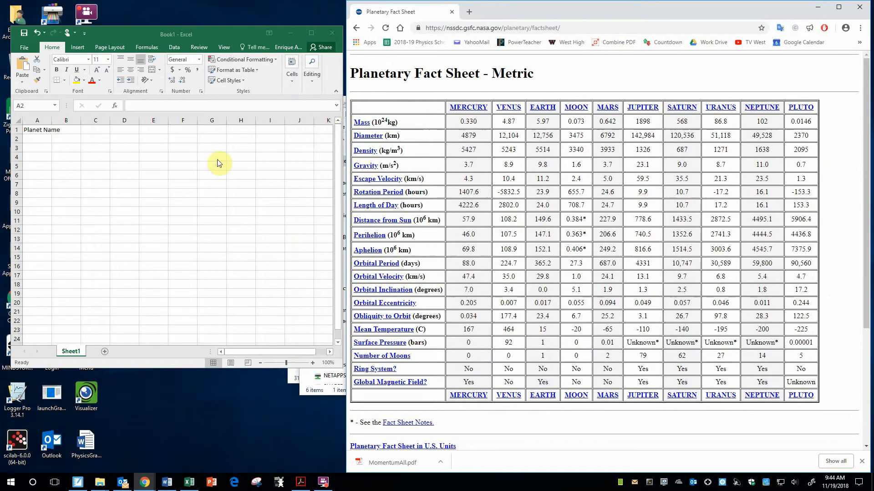
Step: Enter the planet names Mercury in cell A2 and Venus in cell A3, correcting any misspellings
left_click(37, 139)
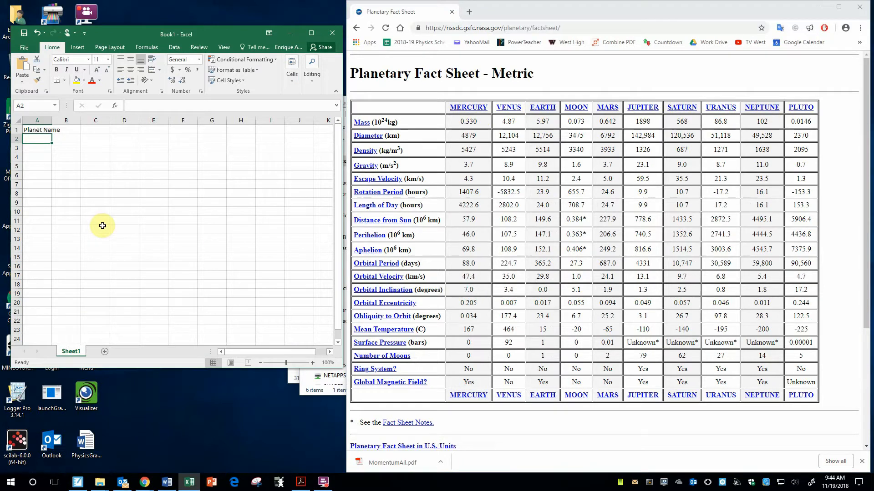
type("Mercu")
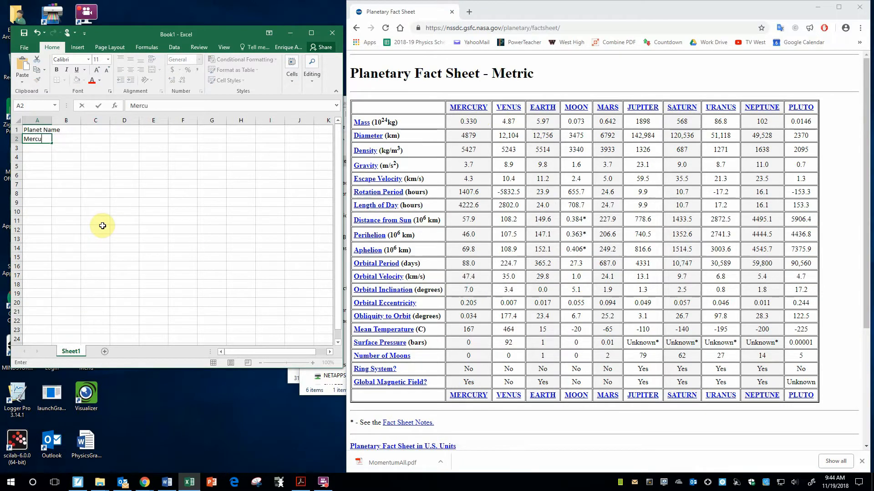
type("ty")
key("Return")
type("Vensu")
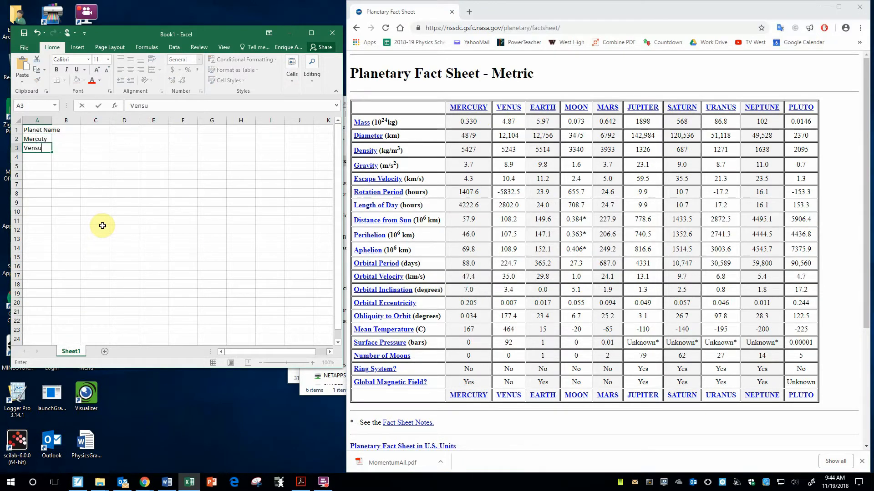
key("BackSpace")
key("BackSpace")
type("us")
key("Up")
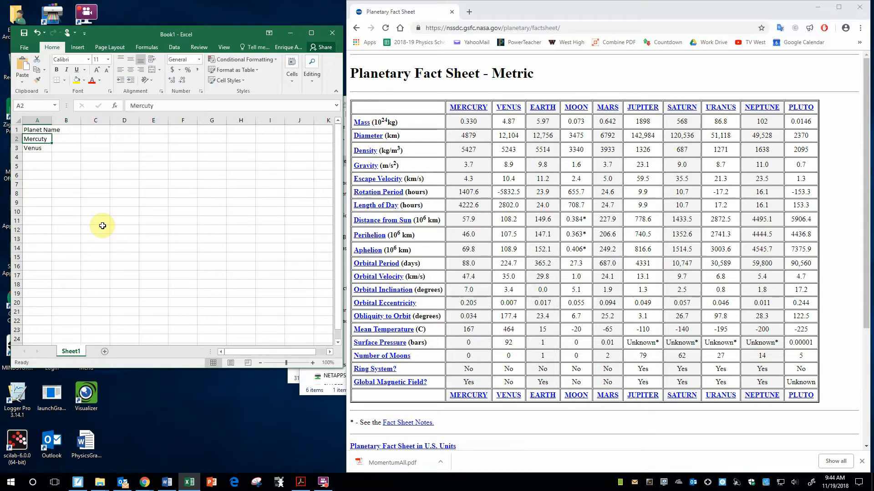
type("Mercury")
key("Return")
key("Return")
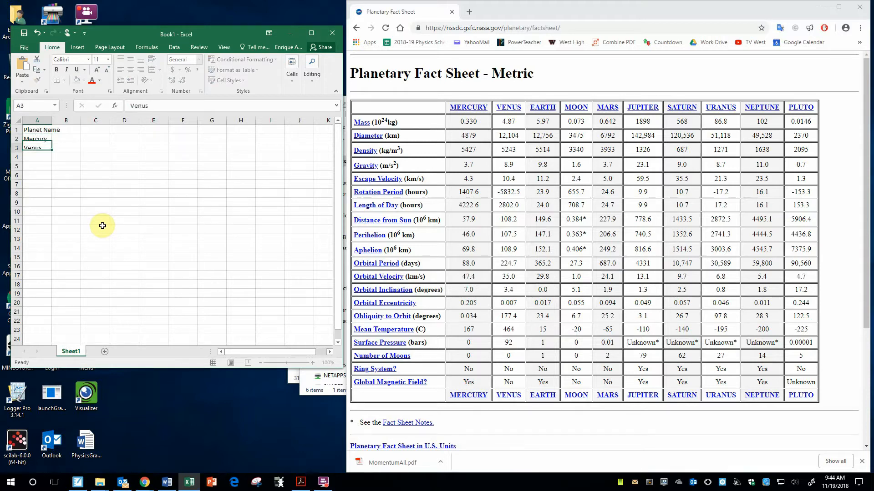
Step: Continue the planet list with Earth in cell A4 and Mars in cell A5, skipping the fact sheet's Moon column
type("Earth")
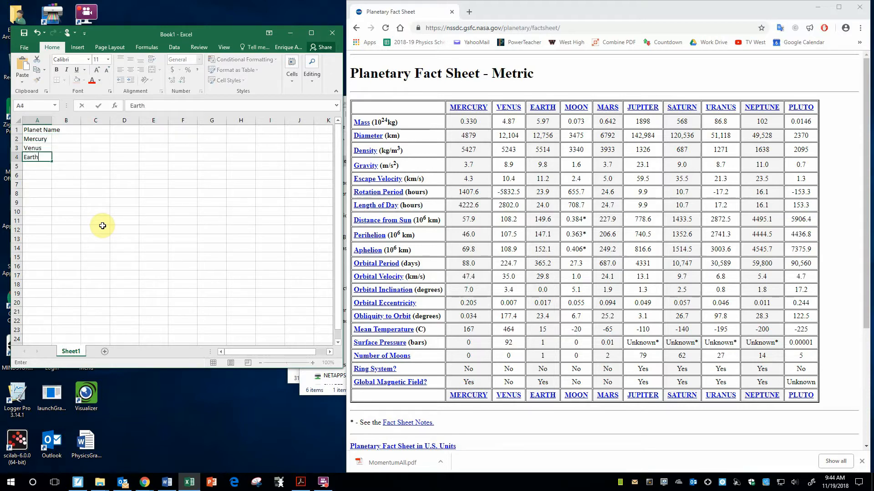
key("Return")
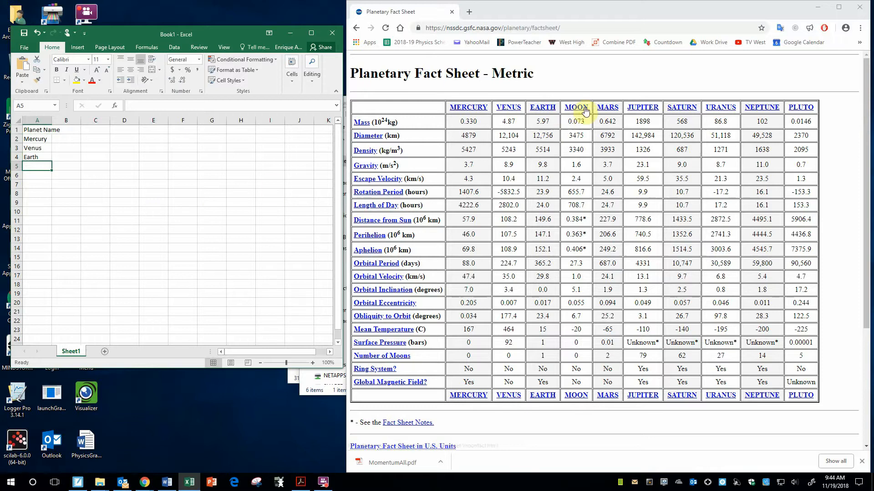
double_click(571, 109)
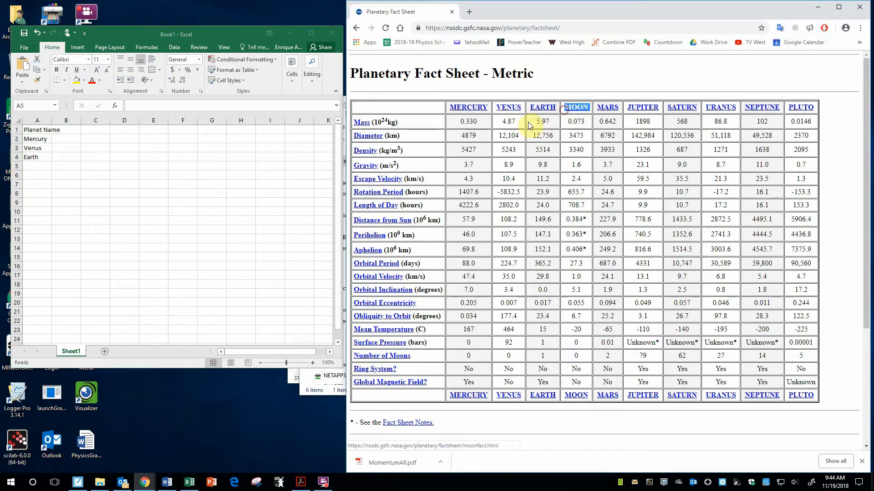
left_click(37, 166)
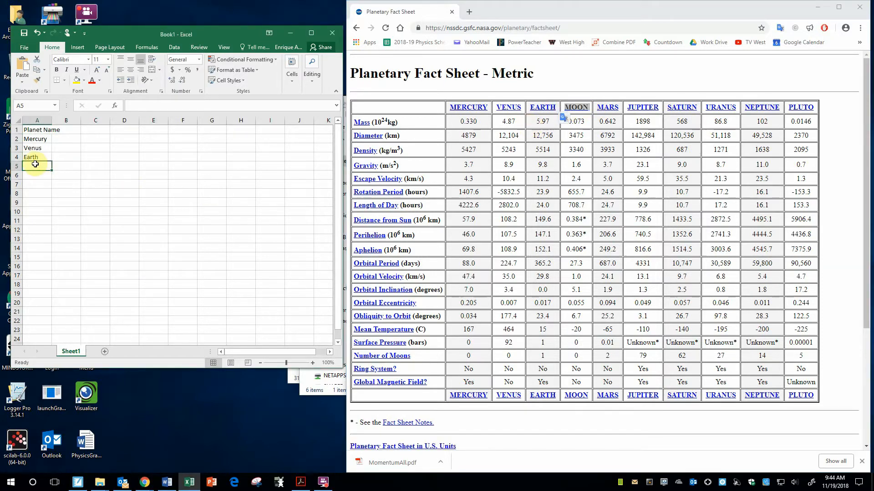
type("Mas")
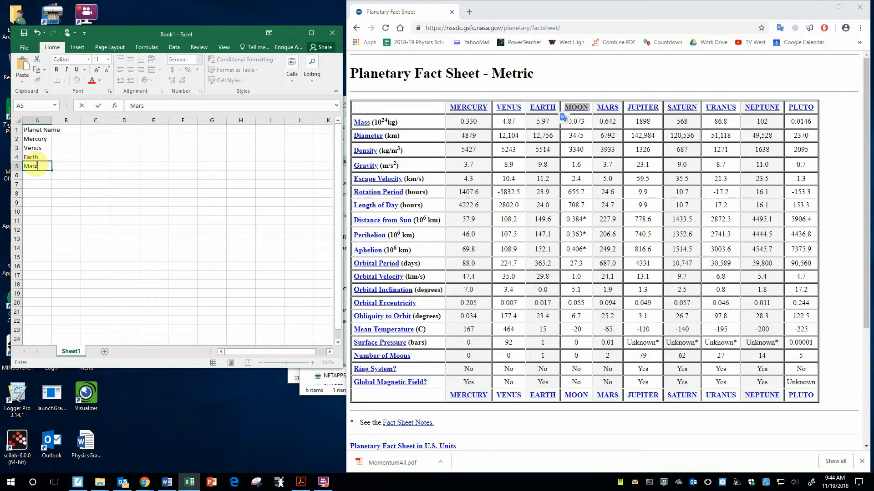
key("Return")
Step: Add Jupiter in cell A6 and Saturn in cell A7 of the planet list
type("Juper")
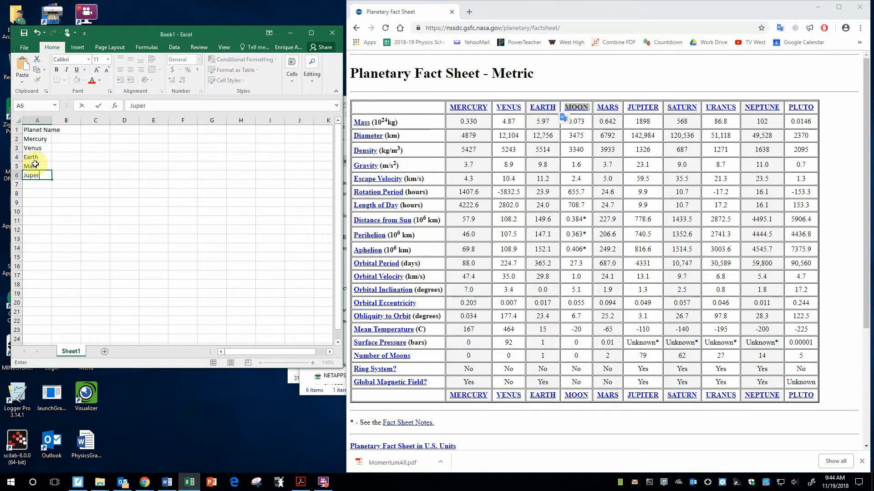
key("BackSpace")
key("BackSpace")
type("iter")
key("Return")
type("Satu")
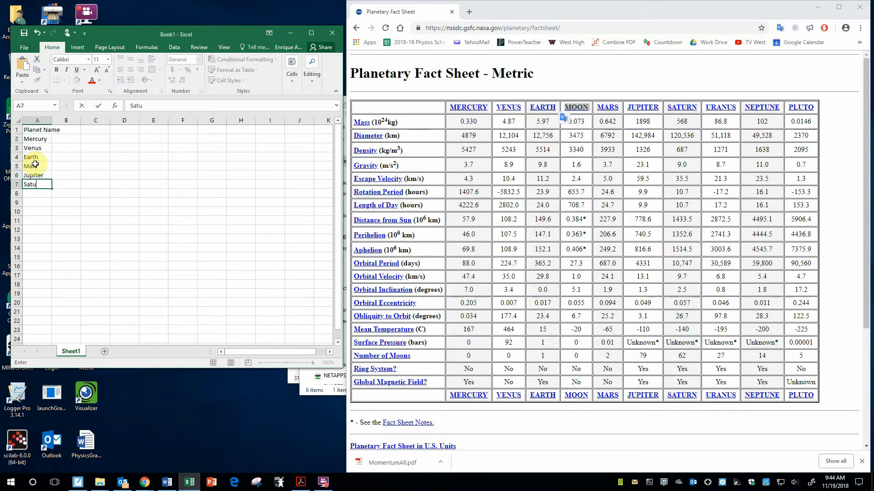
type("rn")
key("Return")
Step: Complete the planet list with Uranus in cell A8, Neptune in cell A9 and Pluto in cell A10
type("Ura")
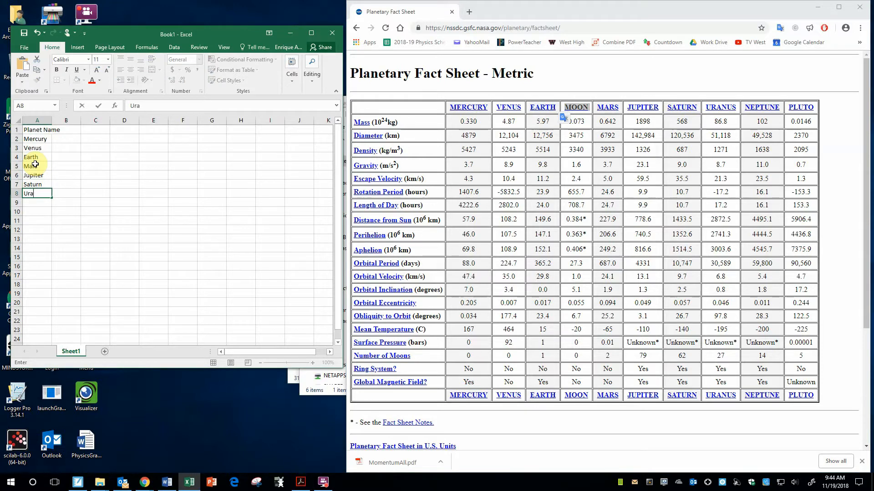
type("nus")
key("Return")
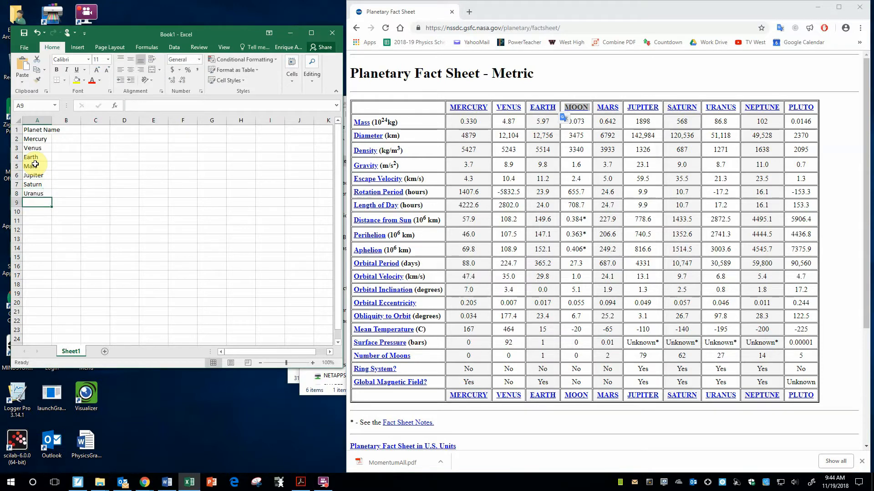
type("Neptune")
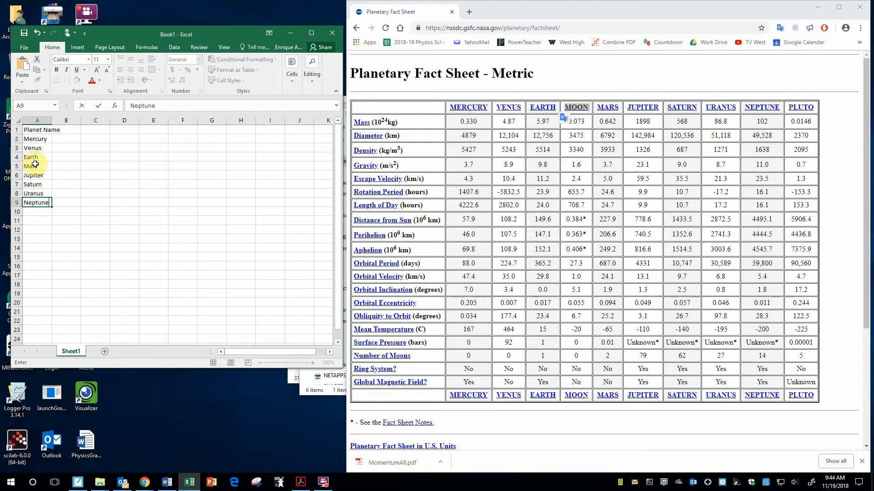
key("Return")
type("Pluto")
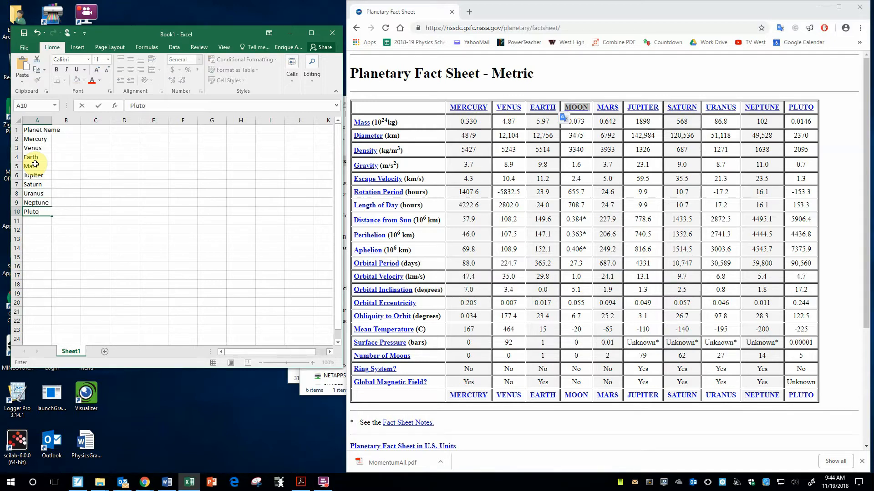
key("Return")
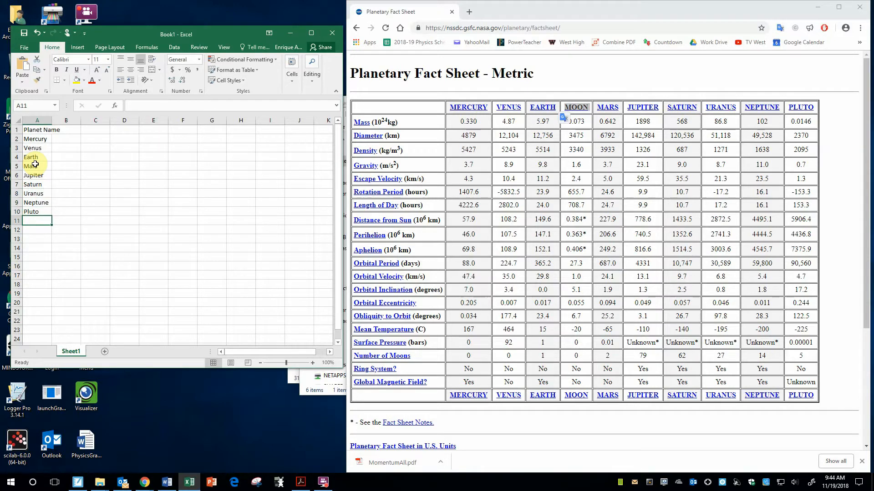
Step: Fit the width of column A to its contents so the Planet Name heading fits inside
left_click(80, 139)
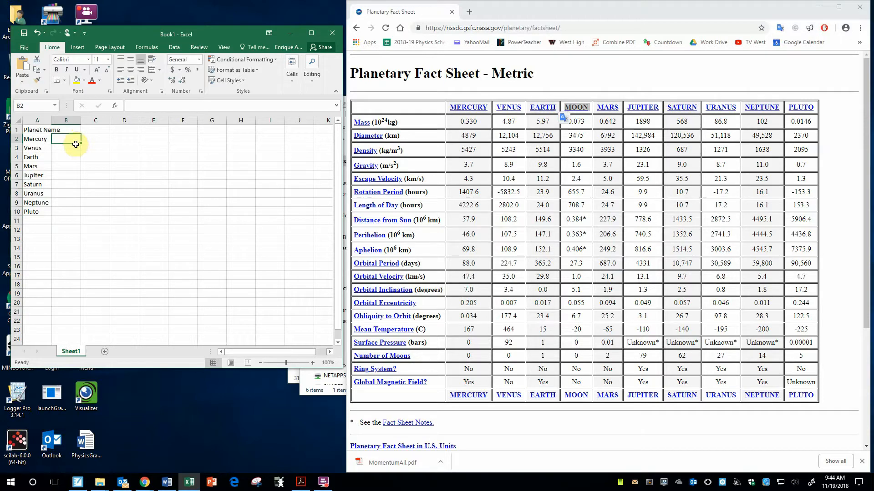
key("Up")
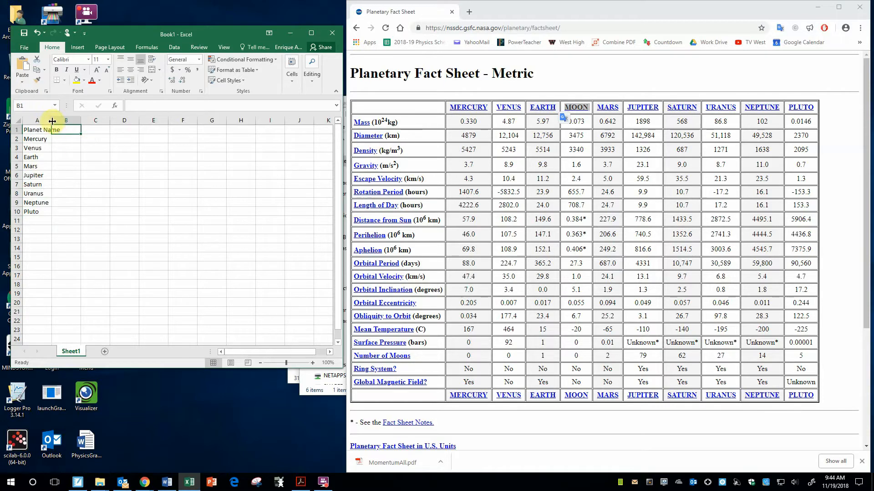
double_click(51, 120)
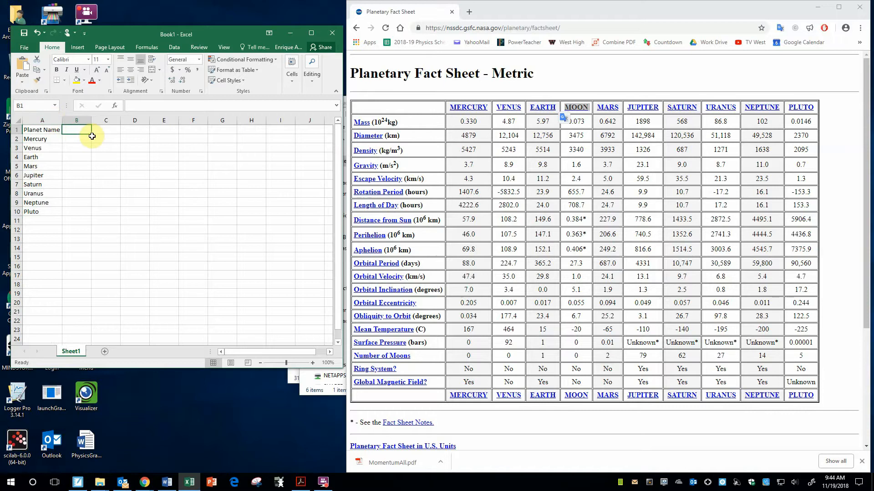
Step: Add the headings Radius in cell B1 and Orbital period in cell C1, correcting any misspelling
type("Radu")
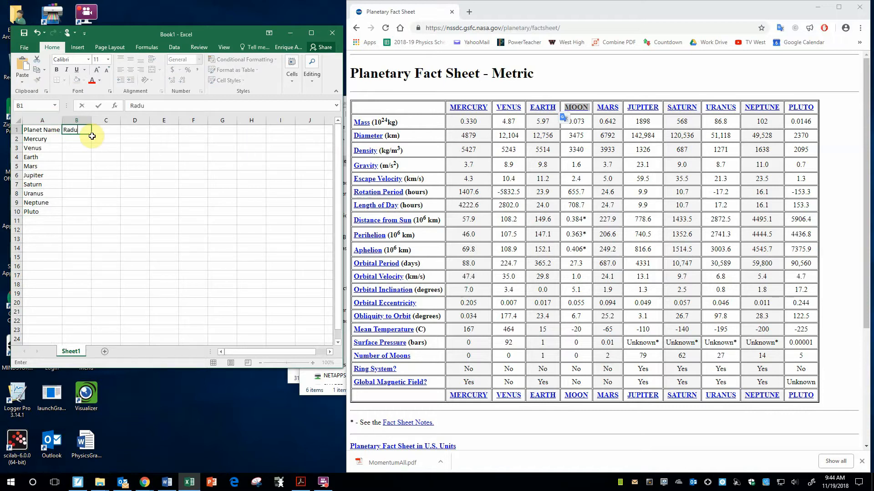
type("s")
key("BackSpace")
type("is")
key("Tab")
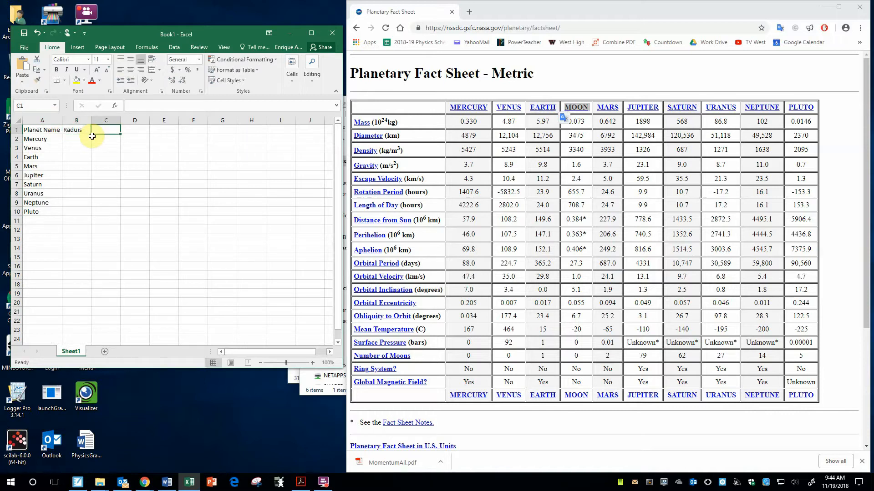
type("Or")
key("shift+Tab")
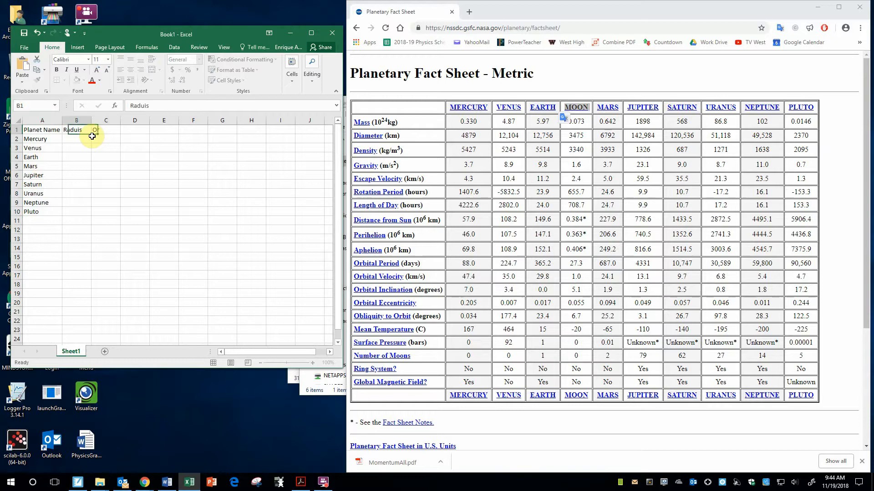
type("Ra")
type("diu")
key("BackSpace")
type("ius")
key("Tab")
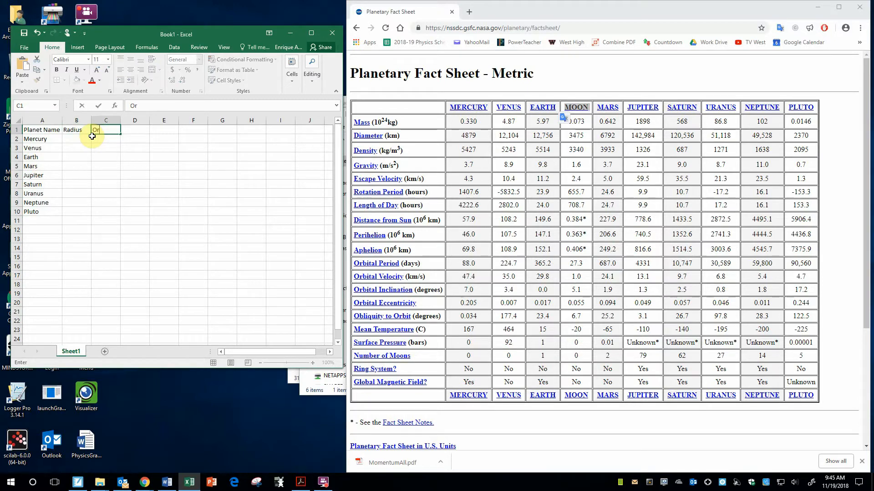
type("bital period")
left_click(91, 138)
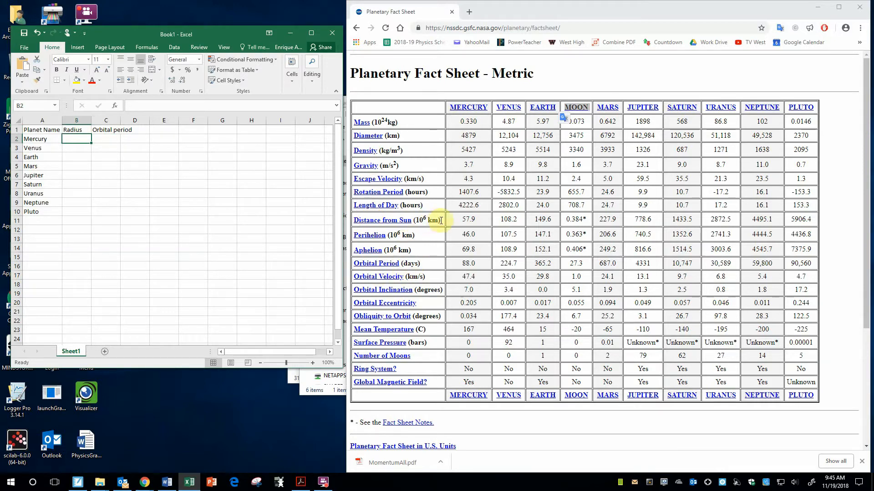
Step: Locate the Distance from Sun row in the fact sheet and highlight its values from Mercury to Pluto
left_click_drag(441, 221, 354, 222)
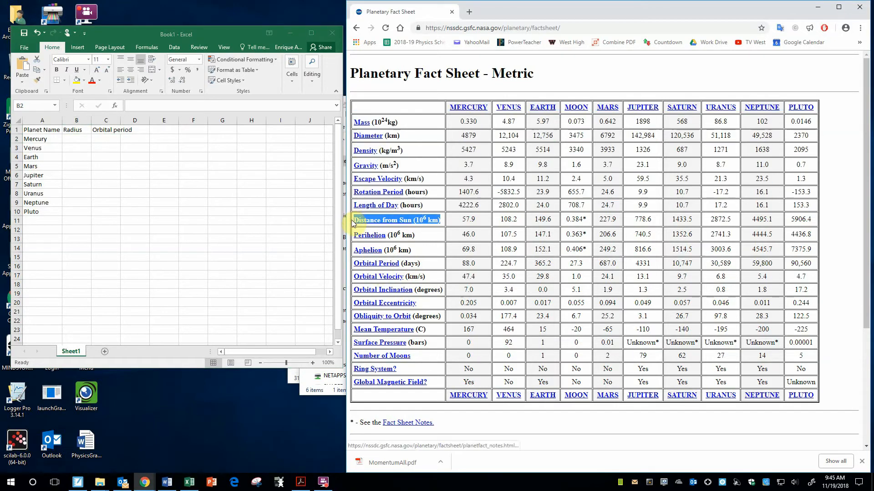
left_click_drag(400, 136, 353, 136)
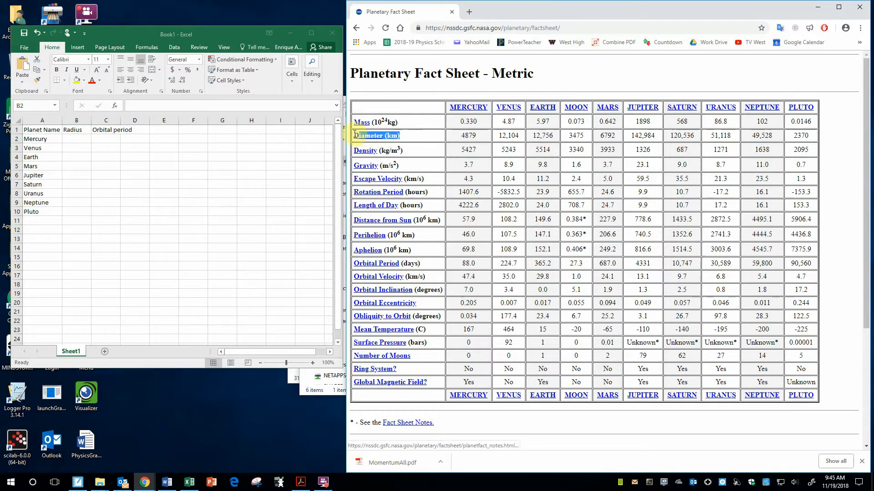
left_click(443, 221)
left_click_drag(442, 220, 351, 222)
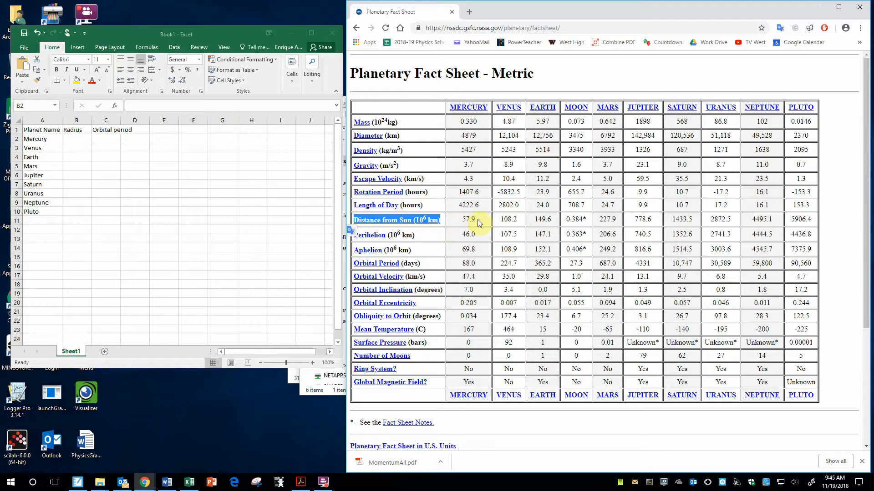
left_click(460, 221)
left_click_drag(460, 221, 819, 220)
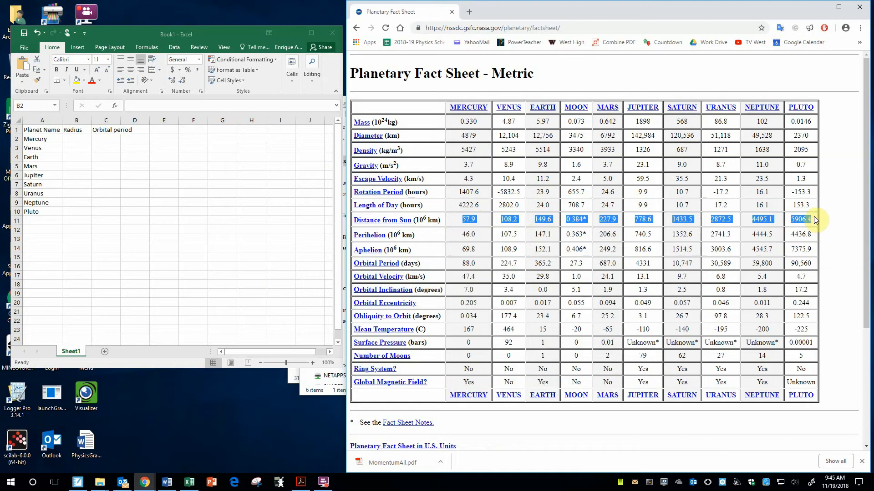
Step: Enter the distances from the Sun in the Radius column: 57.9 for Mercury, 108.2 for Venus and 149.6 for Earth
left_click(84, 139)
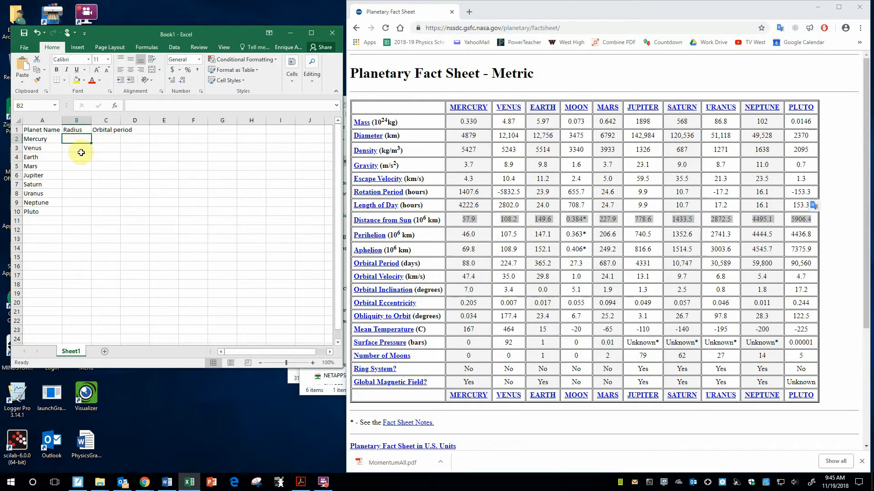
type("57.9")
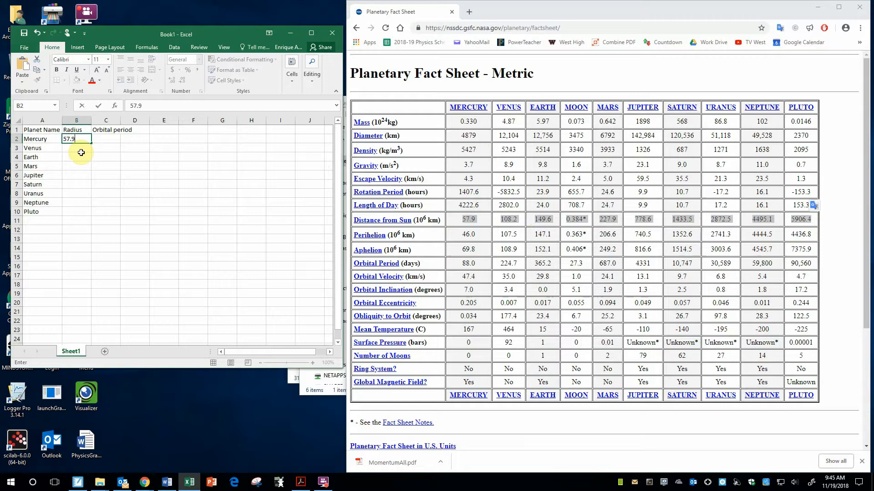
key("Return")
type("108.2")
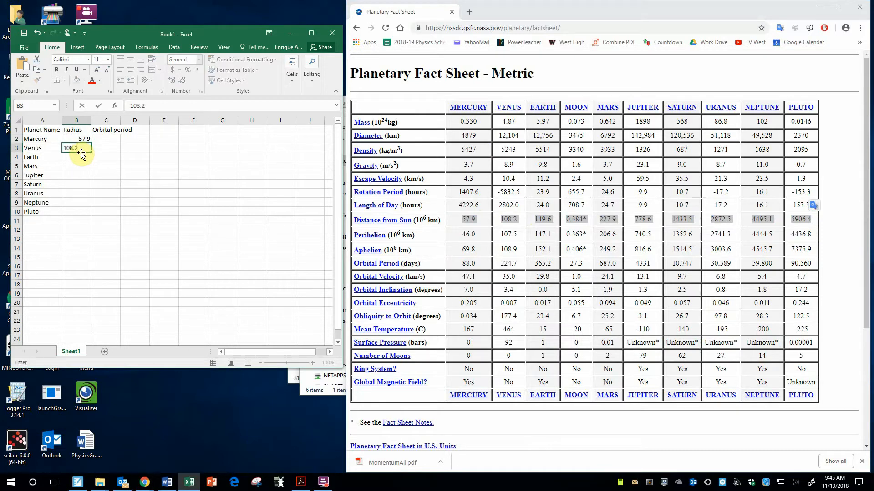
key("Return")
type("149.6")
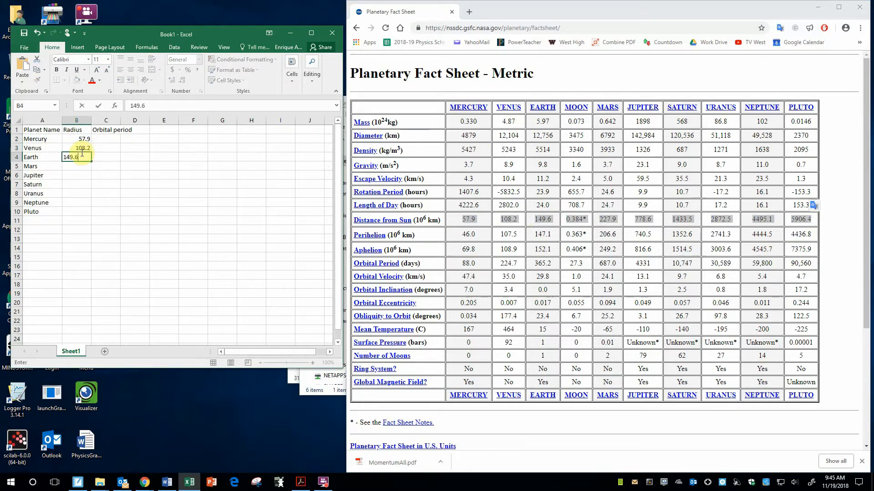
key("Return")
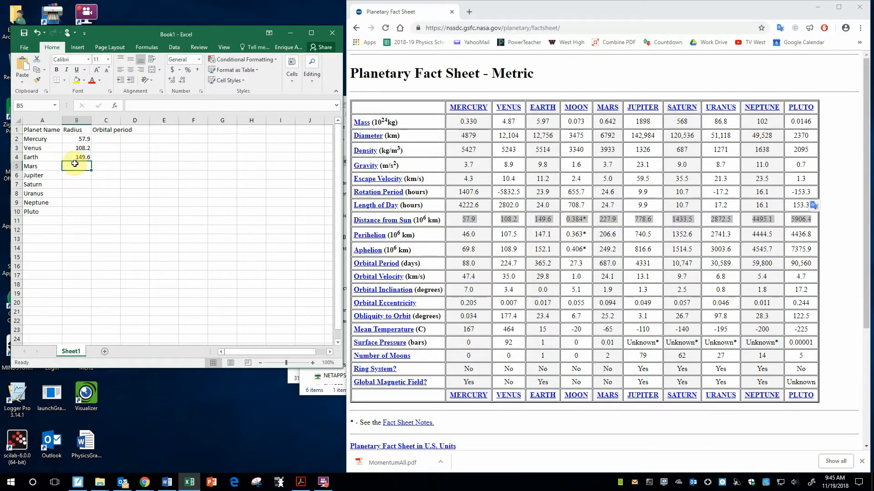
Step: Continue the Radius column with 227.9 for Mars, 778.6 for Jupiter and 1433.5 for Saturn, skipping the Moon's value
type("227.9")
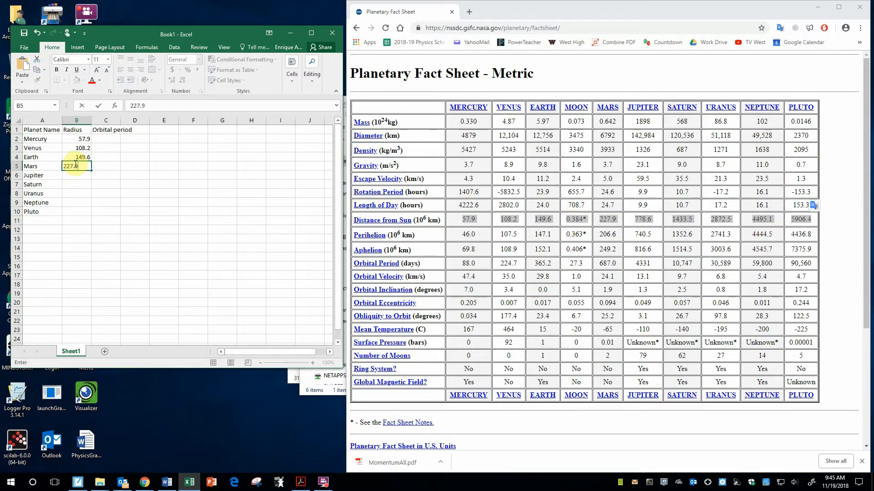
key("Return")
type("778.6")
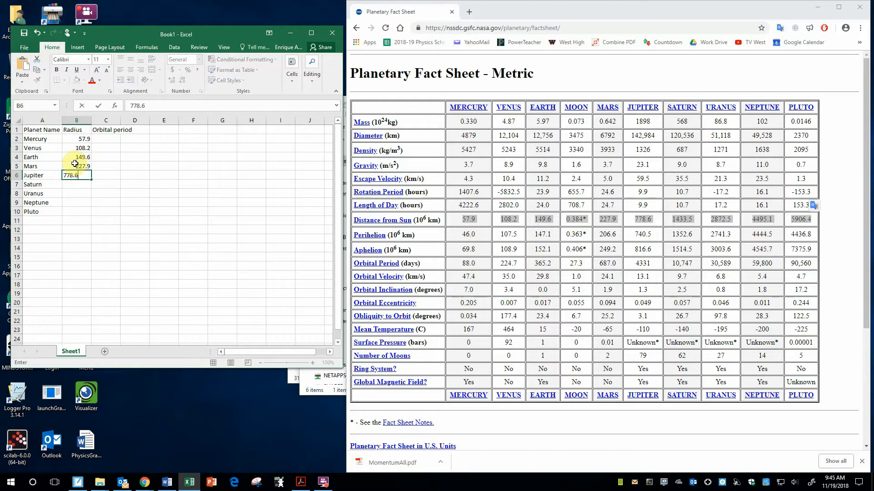
key("Return")
type("1433.5")
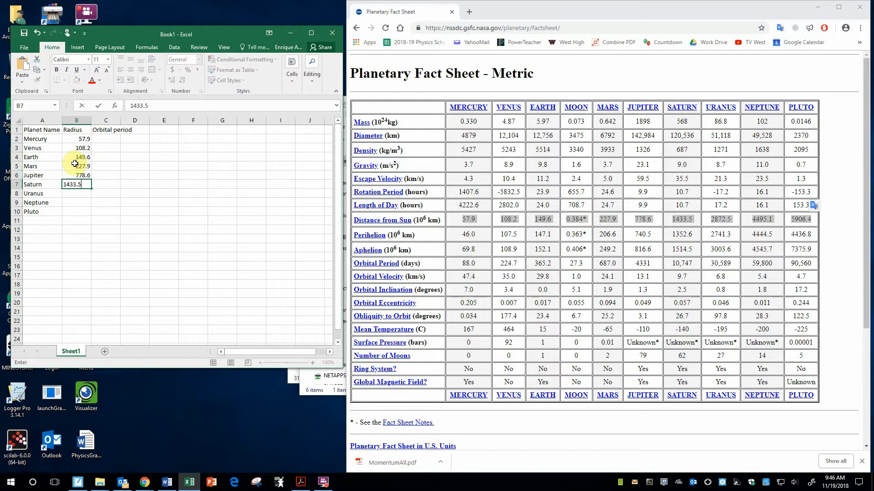
key("Return")
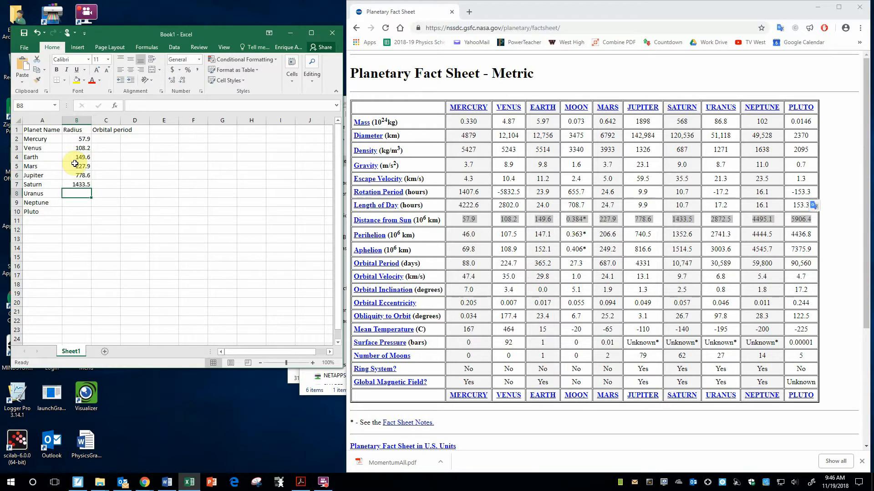
Step: Complete the Radius column with 2872.5 for Uranus, 4495.1 for Neptune and 5906.4 for Pluto
type("2872")
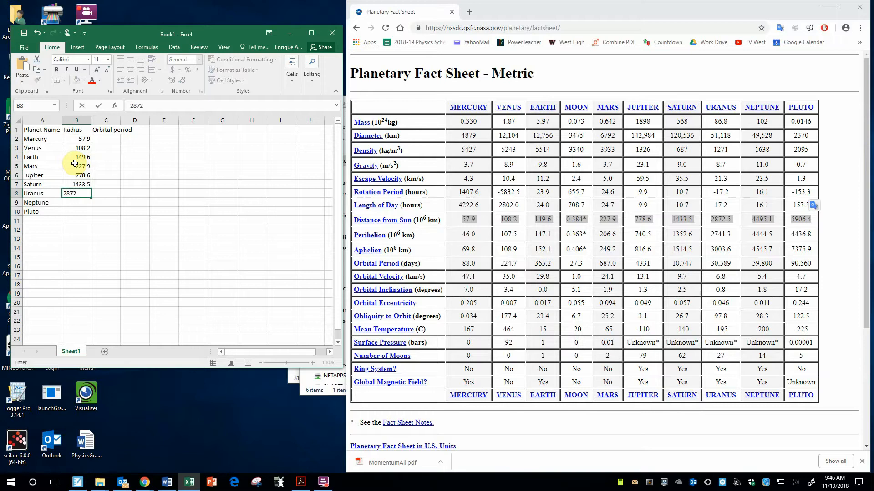
type(".5")
key("Return")
type("44")
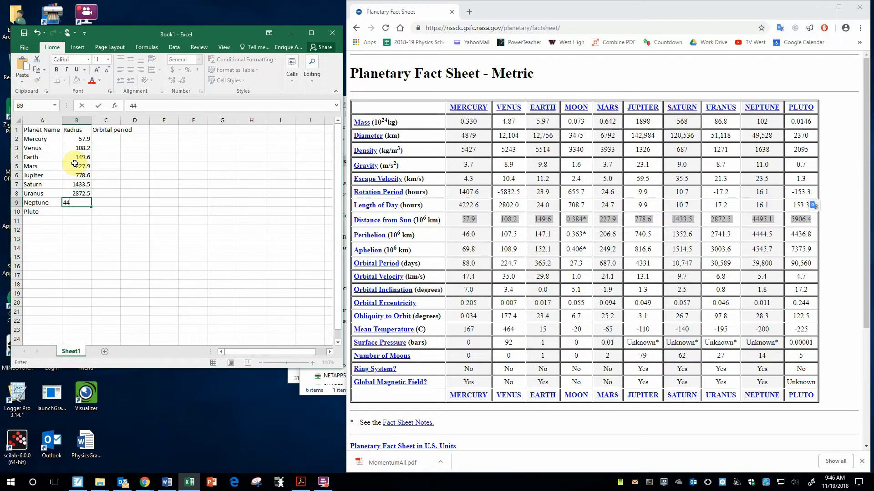
type("95.1")
key("Return")
type("5906.4")
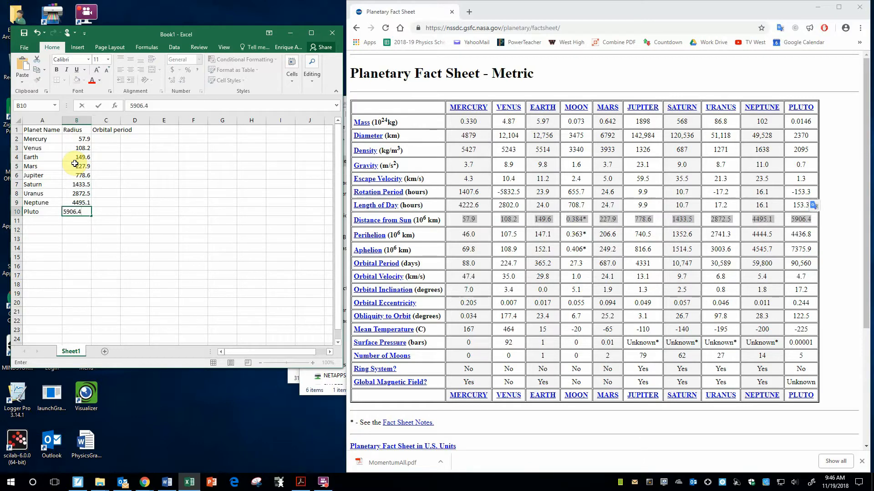
key("Tab")
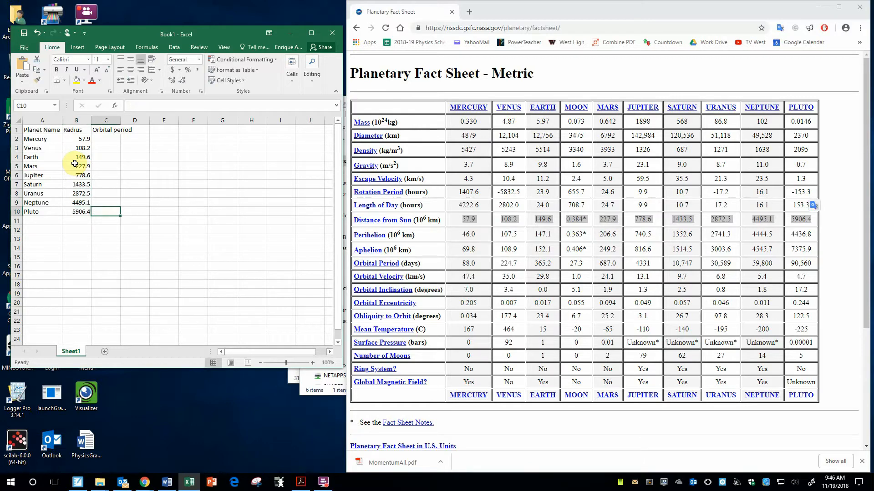
Step: Highlight the fact sheet's Orbital Period values and enter 88 for Mercury in cell C2
key("Up")
key("Up")
key("Up")
key("Up")
key("Up")
key("Up")
key("Up")
key("Up")
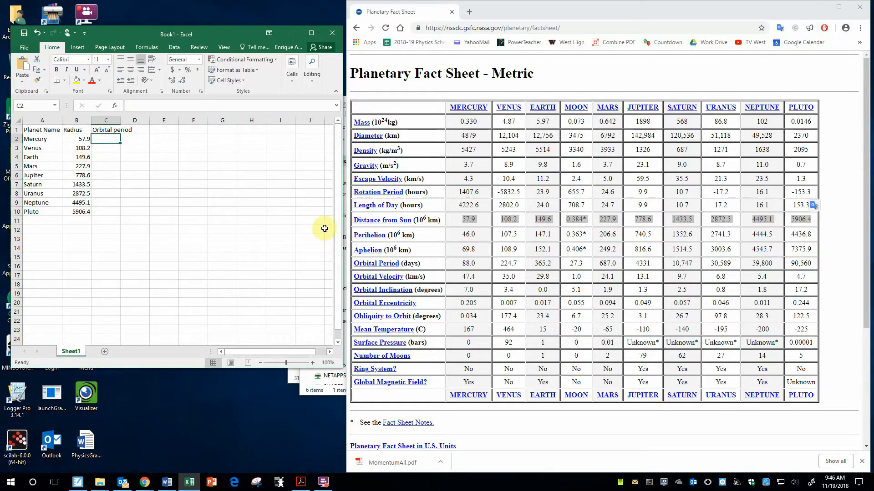
left_click_drag(408, 263, 813, 268)
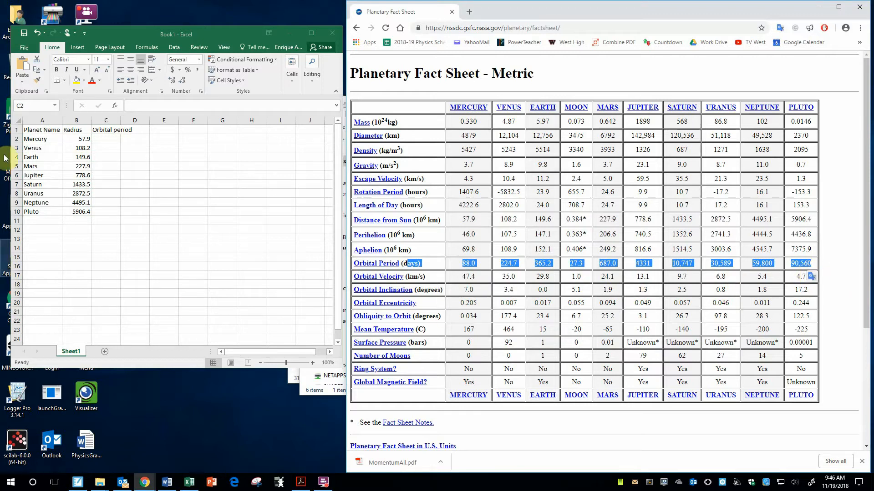
left_click(115, 136)
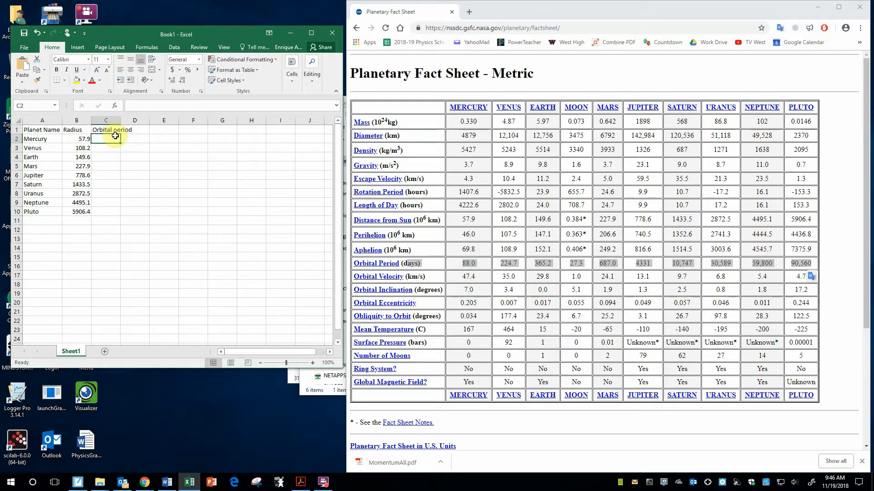
type("88")
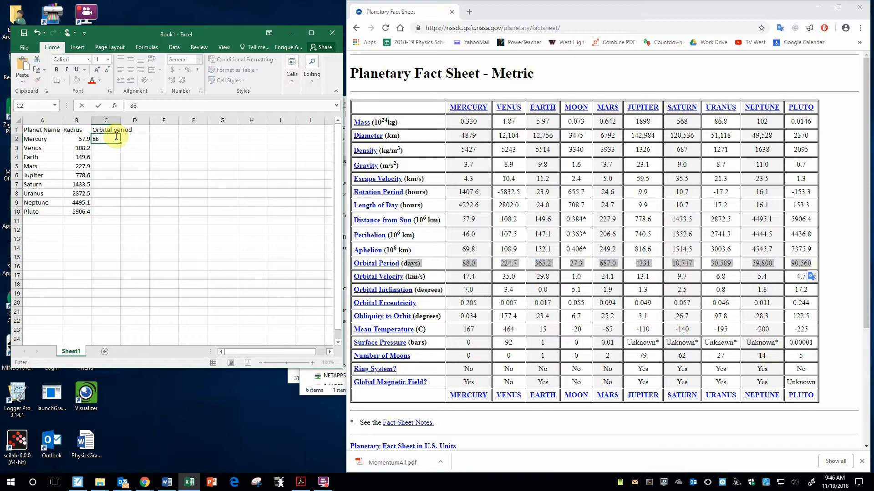
key("Return")
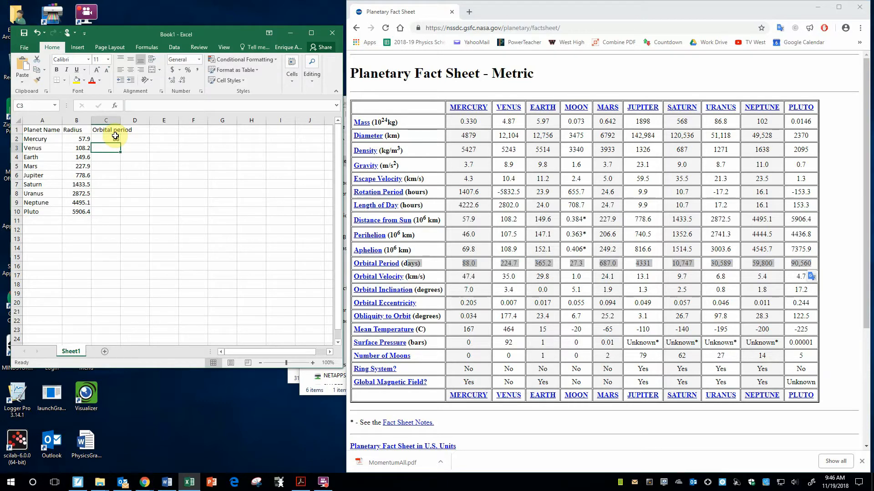
Step: Continue the Orbital period column with 224.7 for Venus and 365.2 for Earth
type("22")
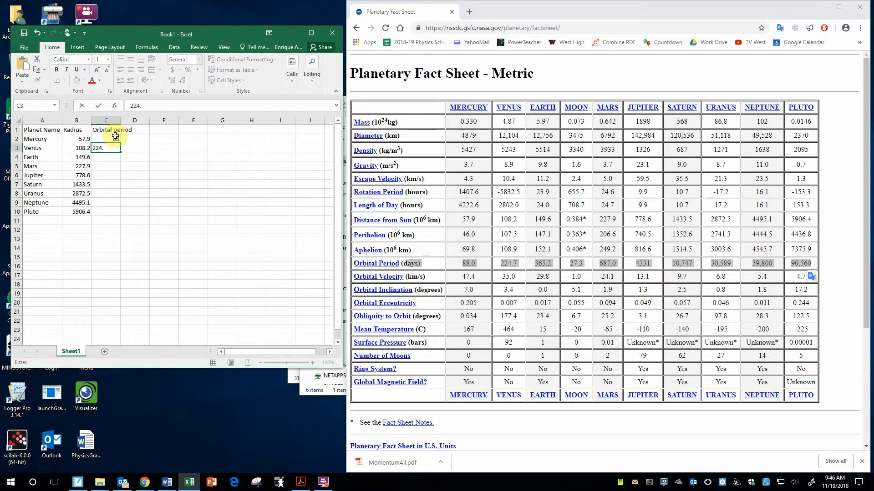
type("4.7")
key("Return")
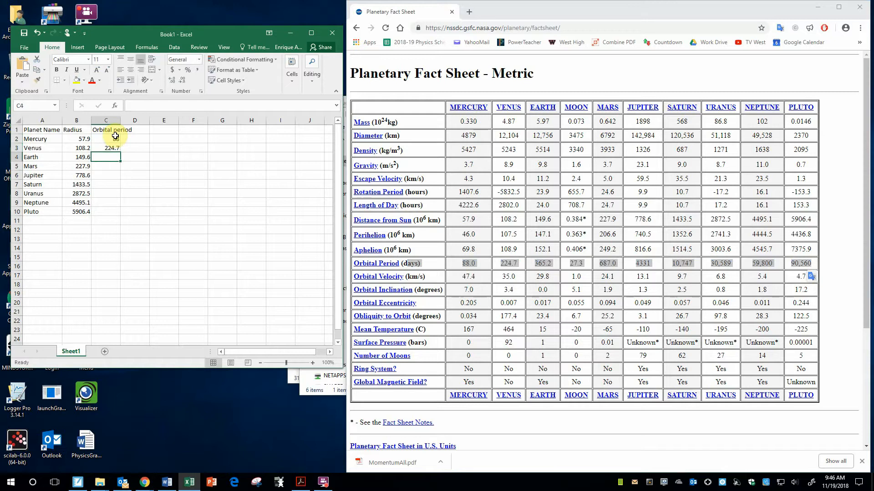
type("6")
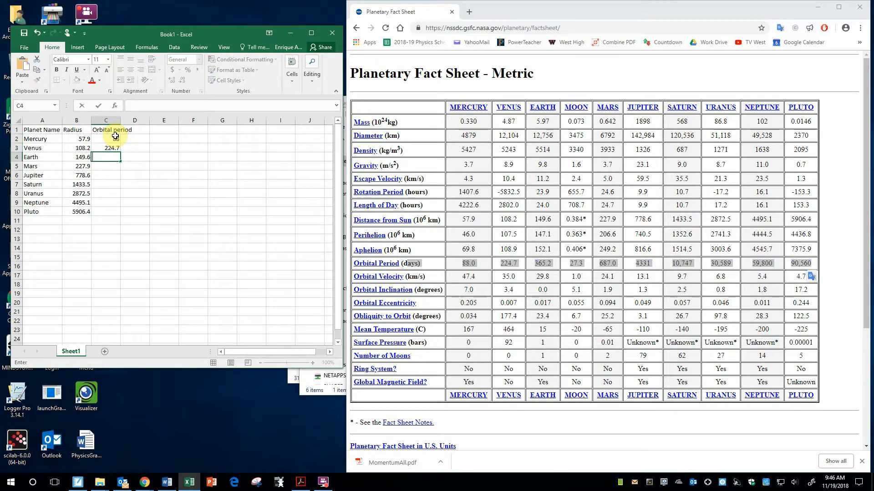
type("365.2")
key("Return")
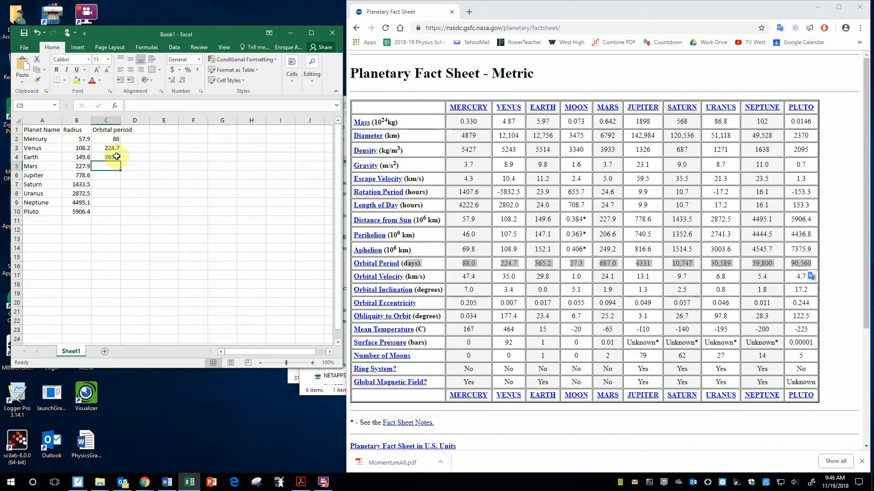
Step: Enter the orbital periods 687 for Mars, 4331 for Jupiter and 10747 for Saturn, skipping the Moon's value
left_click(114, 138)
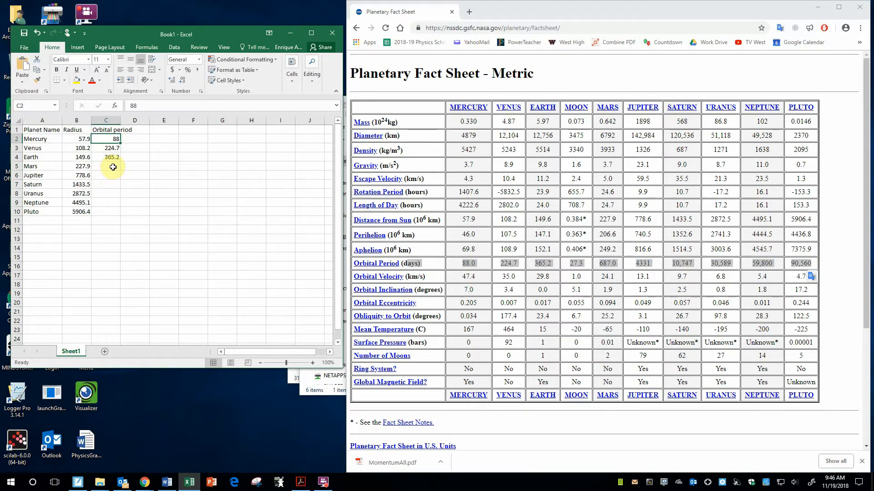
left_click(113, 166)
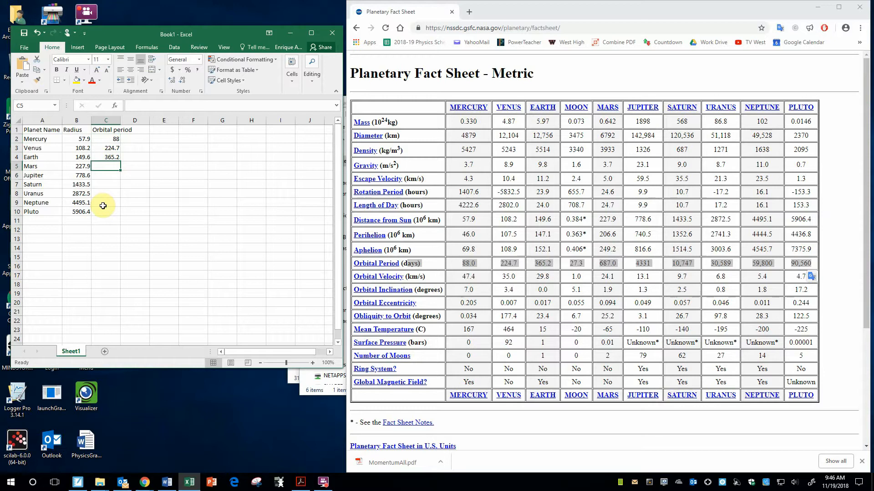
type("687")
key("Return")
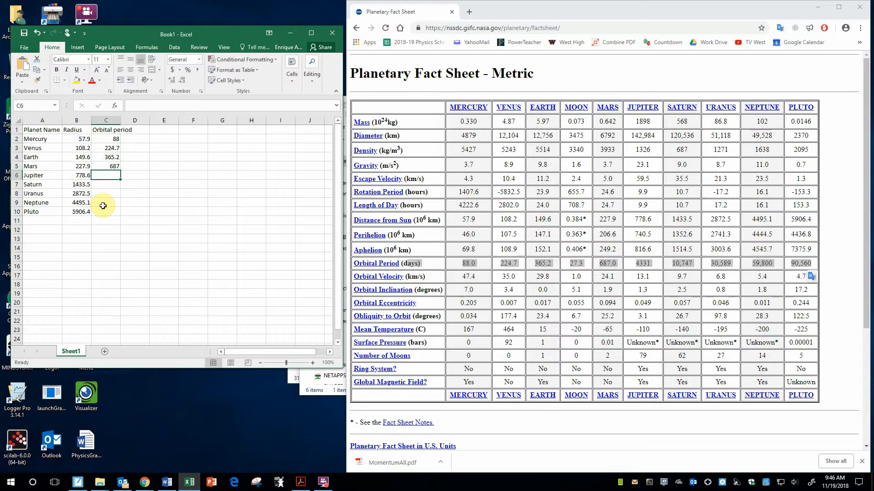
type("4331")
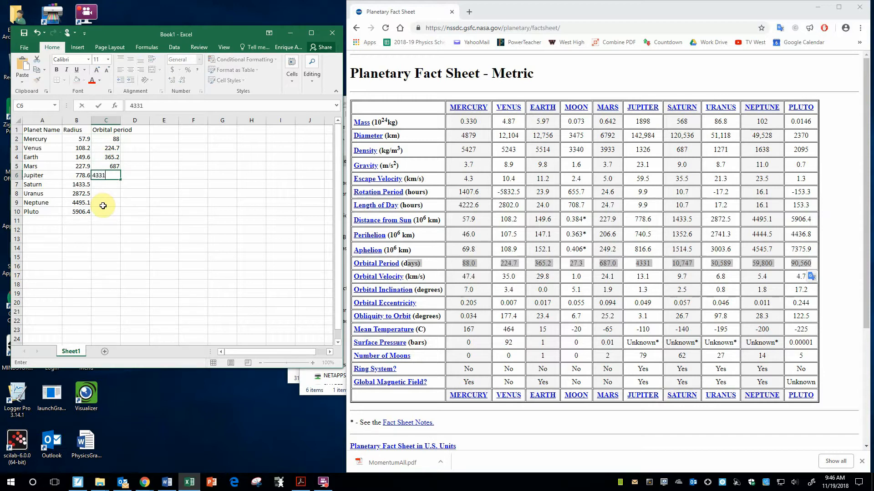
key("Return")
type("10747")
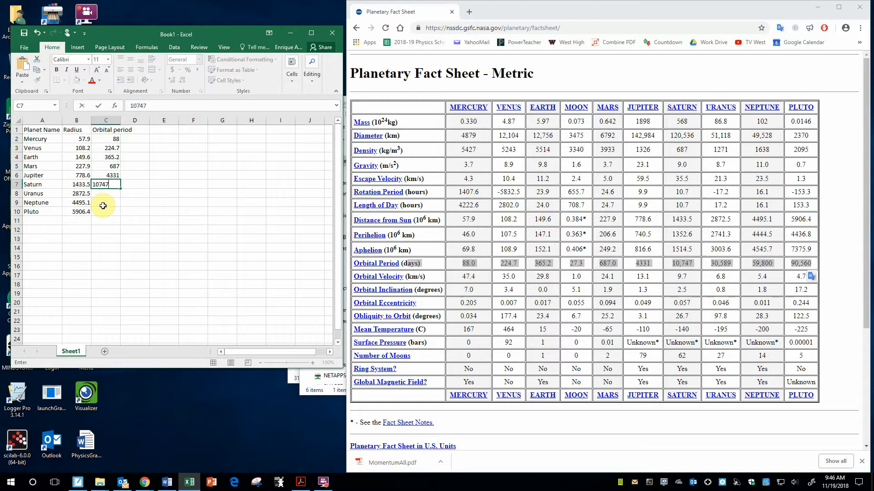
key("Return")
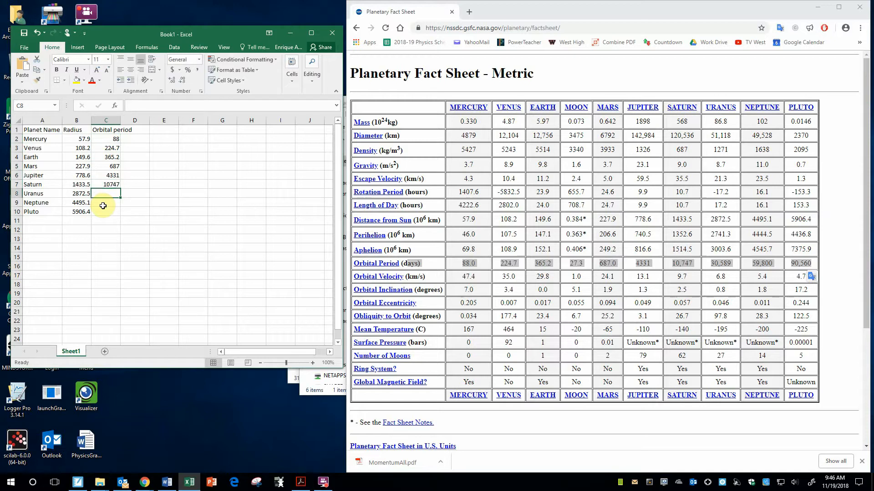
Step: Complete the Orbital period column with 30589 for Uranus, 59800 for Neptune and 90560 for Pluto
type("30589")
key("Return")
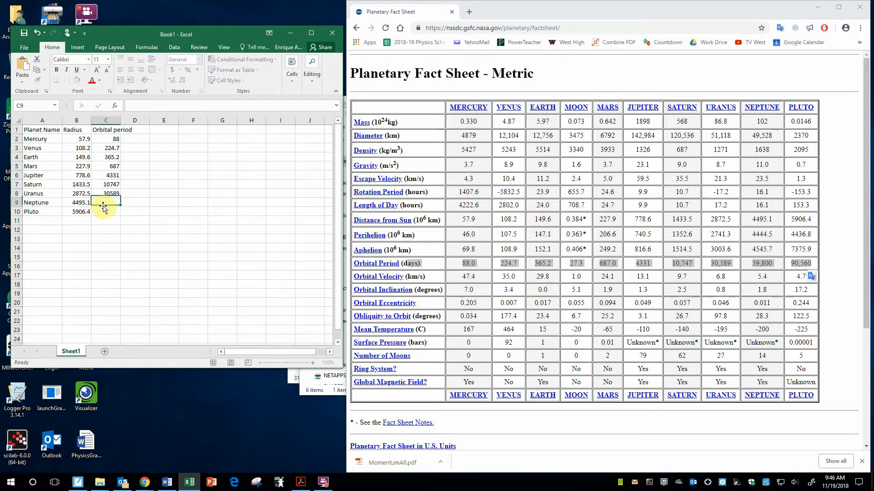
type("59800")
key("Return")
type("90560")
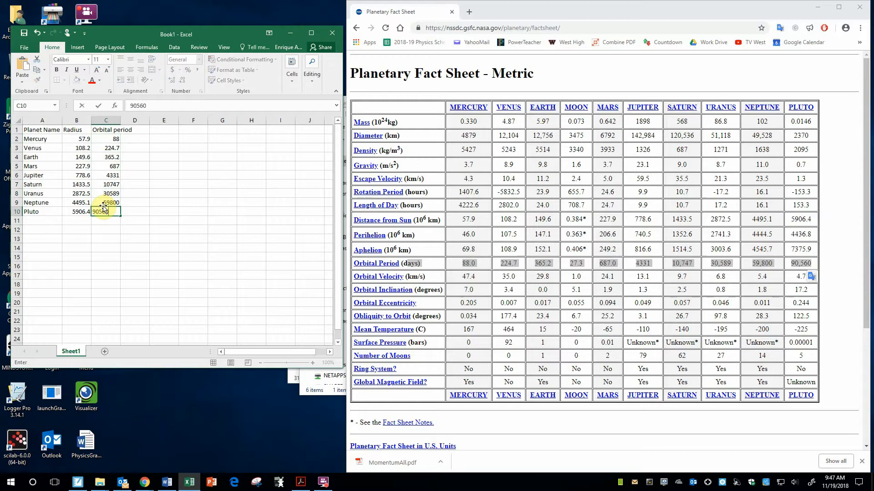
key("Return")
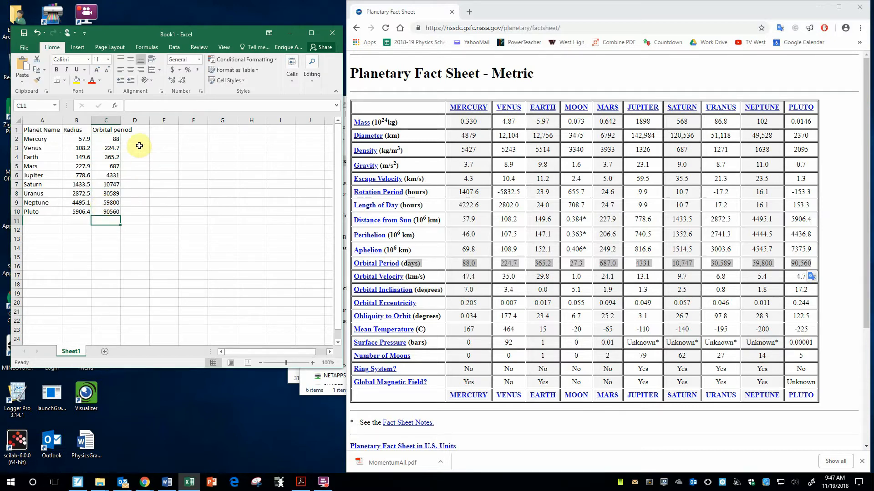
Step: Fit the width of column C to its Orbital period header
left_click(138, 140)
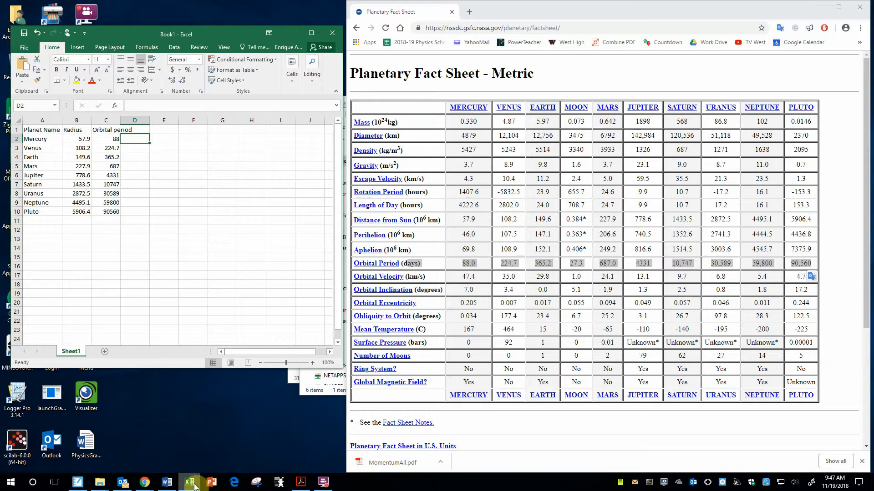
mouse_move(191, 488)
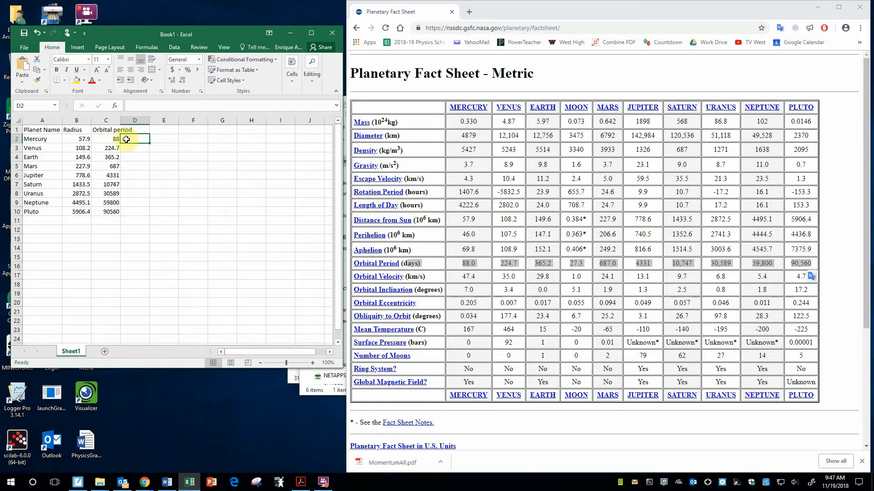
left_click(136, 130)
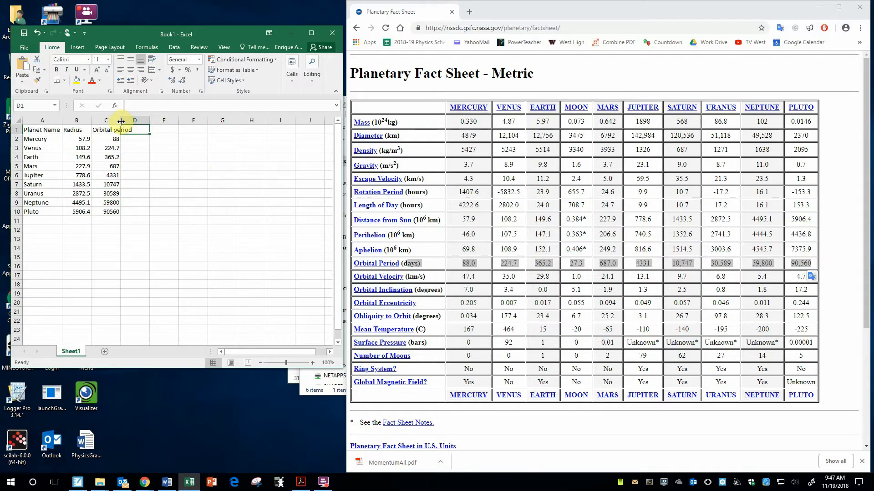
double_click(120, 120)
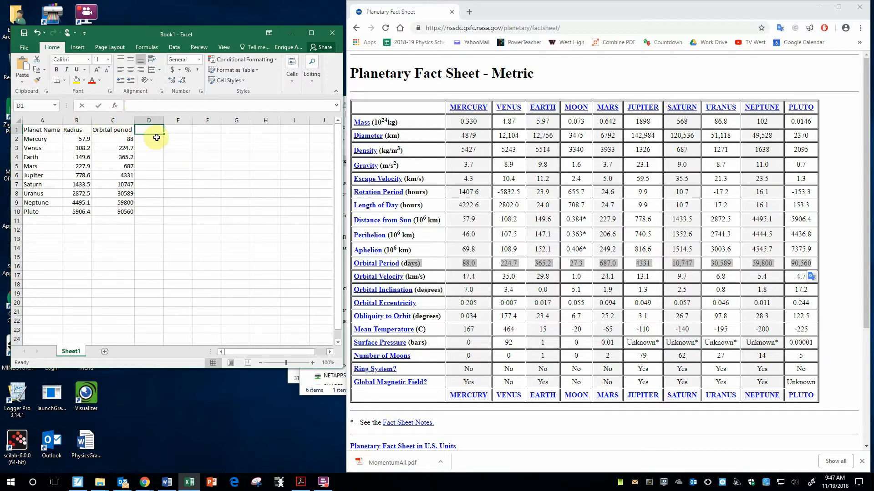
Step: Add the header "Radius in m" in cell D1 and widen column D to fit it
type("Radius in m")
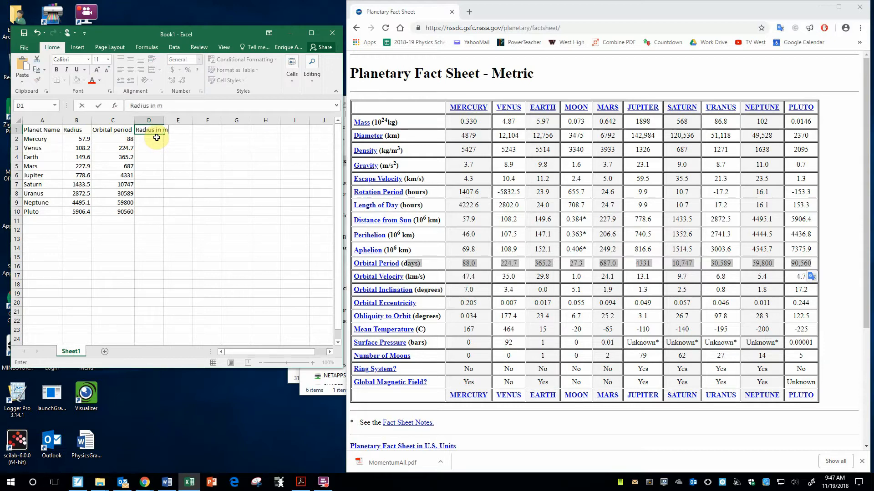
key("Tab")
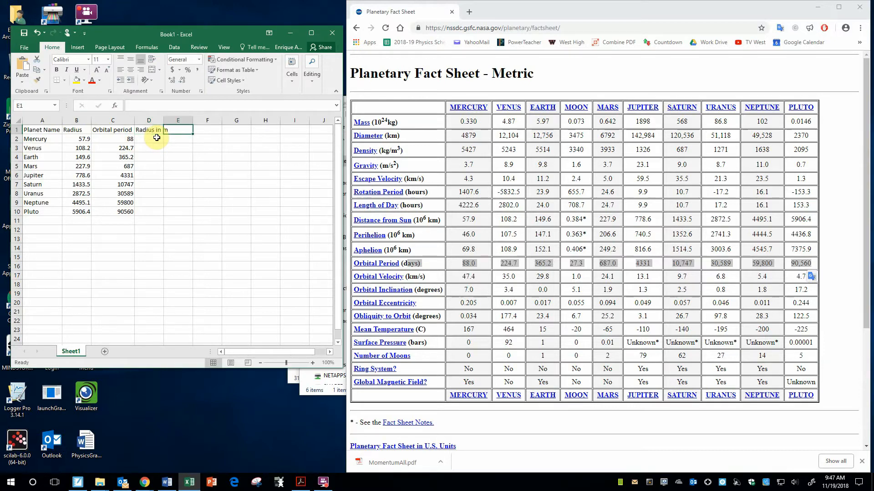
left_click_drag(164, 121, 170, 121)
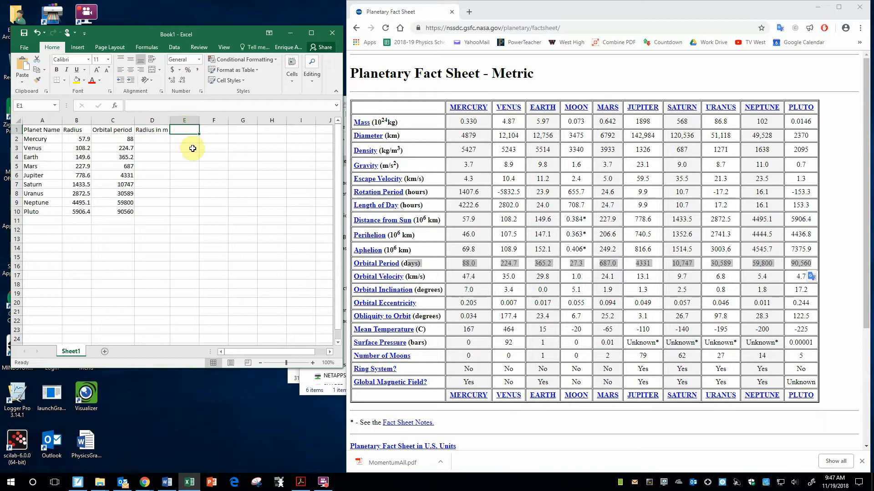
Step: Add the header "Period in s" in cell E1 and fit the width of column E to it
type("O")
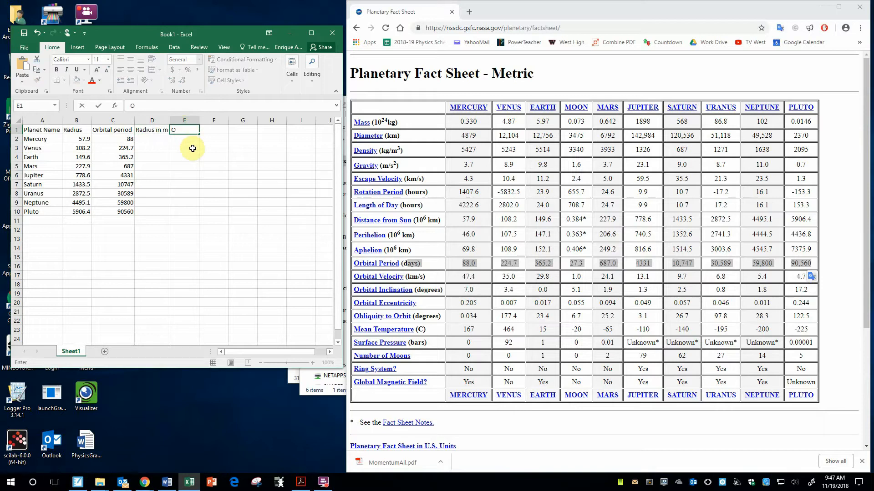
type("eriod in s")
left_click(193, 148)
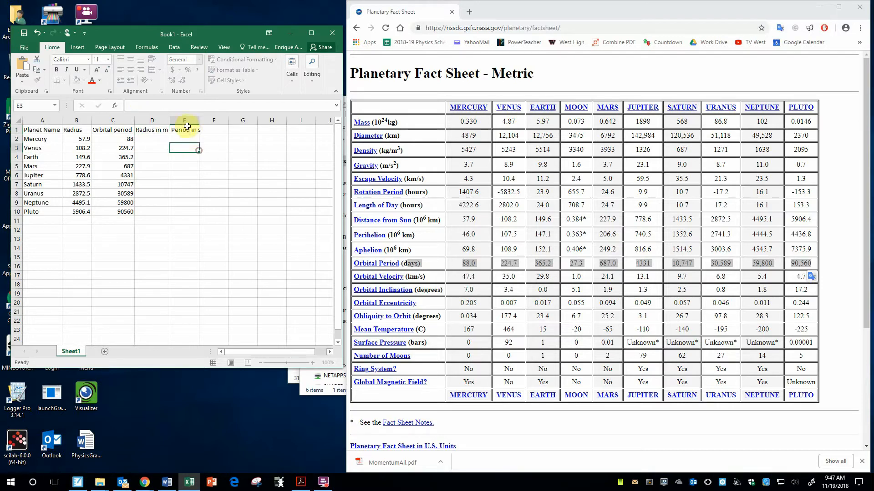
double_click(199, 120)
left_click(160, 138)
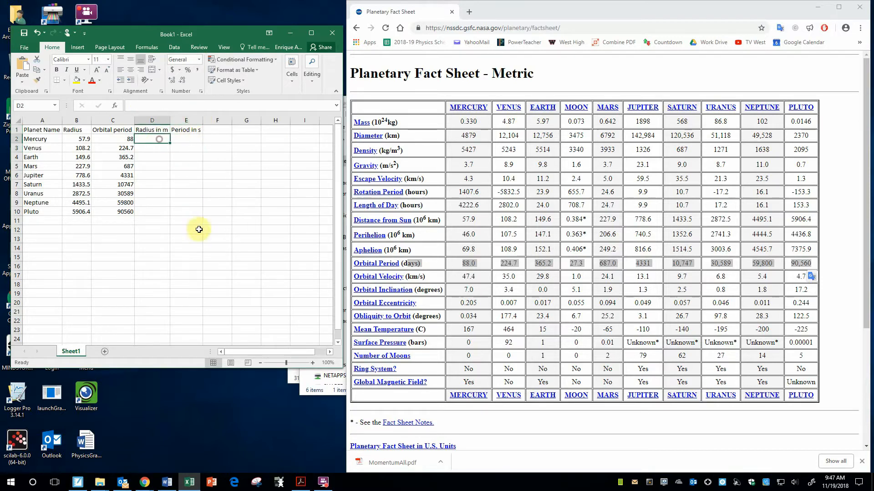
left_click(81, 138)
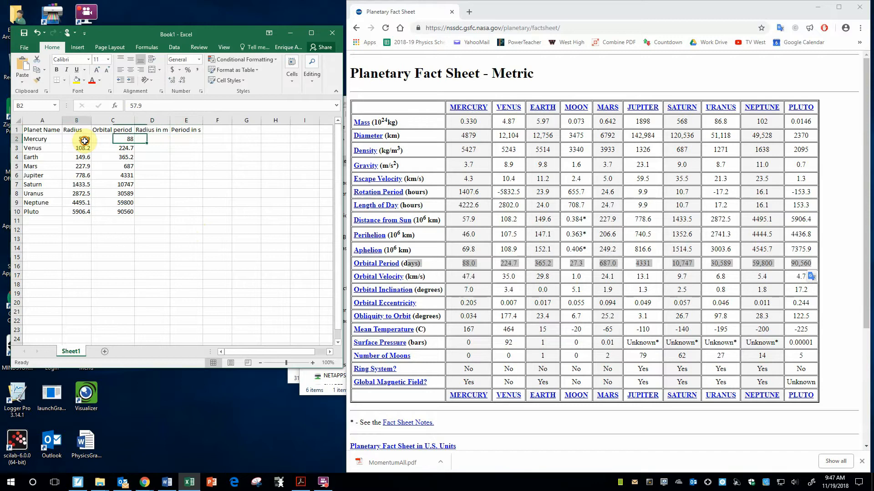
left_click(177, 140)
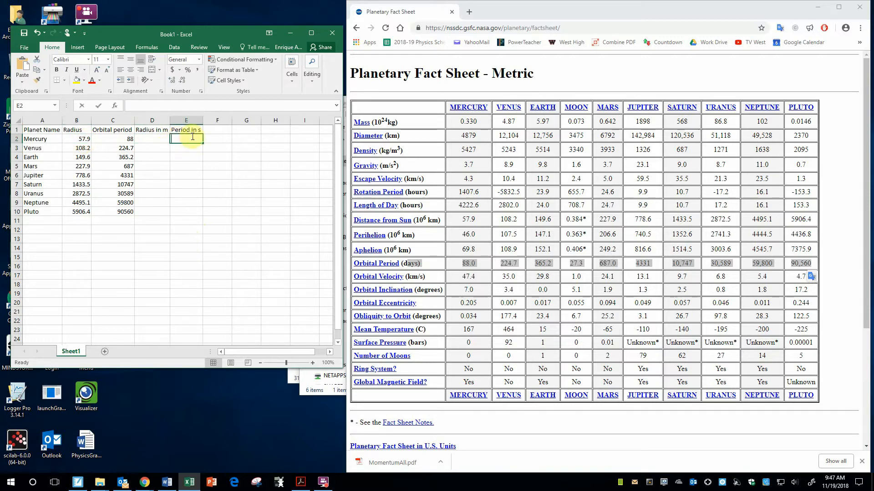
type("=")
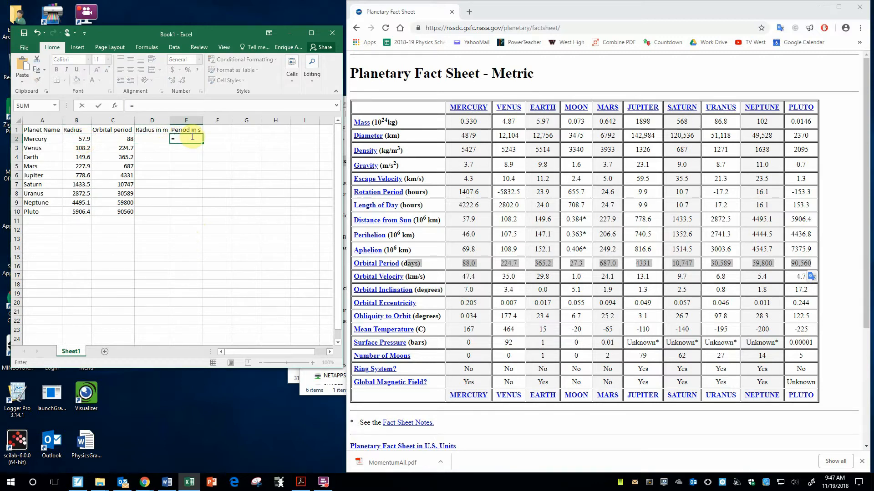
left_click(126, 140)
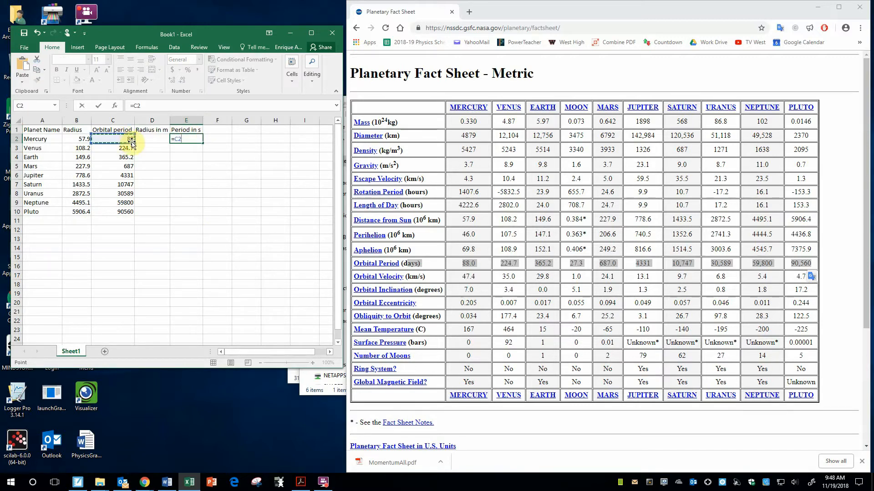
key("BackSpace")
key("BackSpace")
key("BackSpace")
key("Escape")
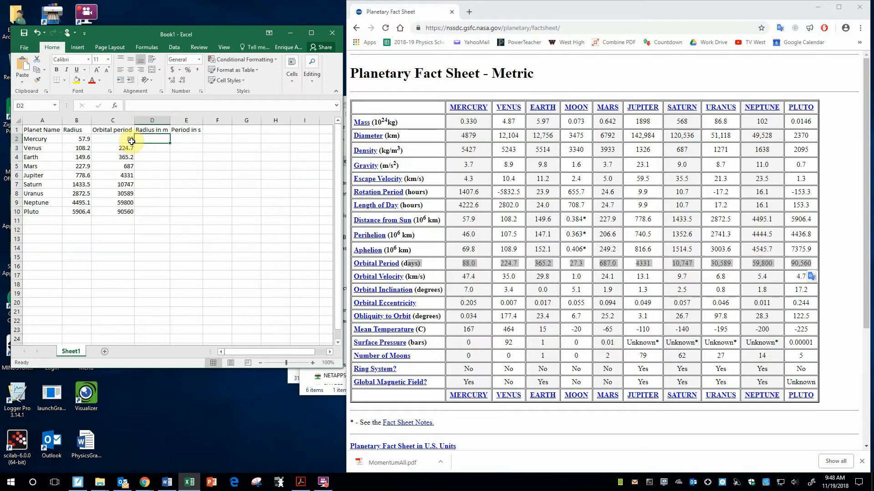
Step: Convert Mercury's period to seconds in E2 with =C2*24*60*60 and fill the formula down to Pluto's row, E10
key("Left")
key("Right")
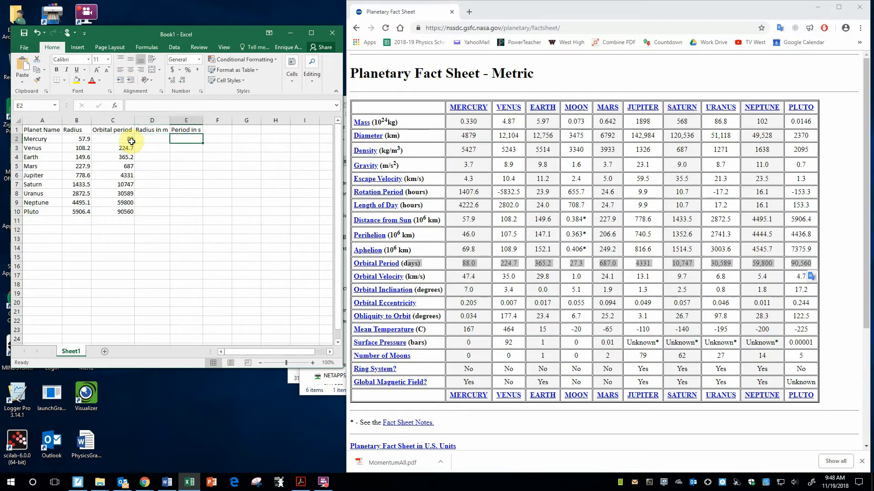
type("=")
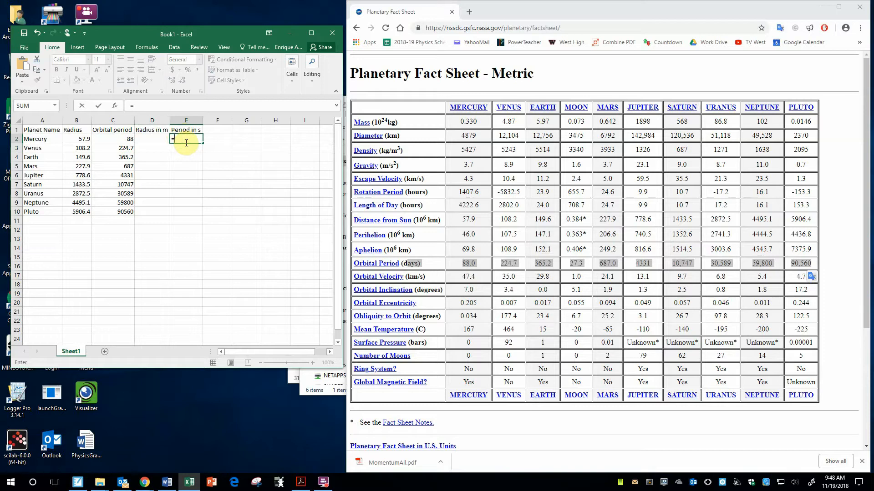
left_click(121, 140)
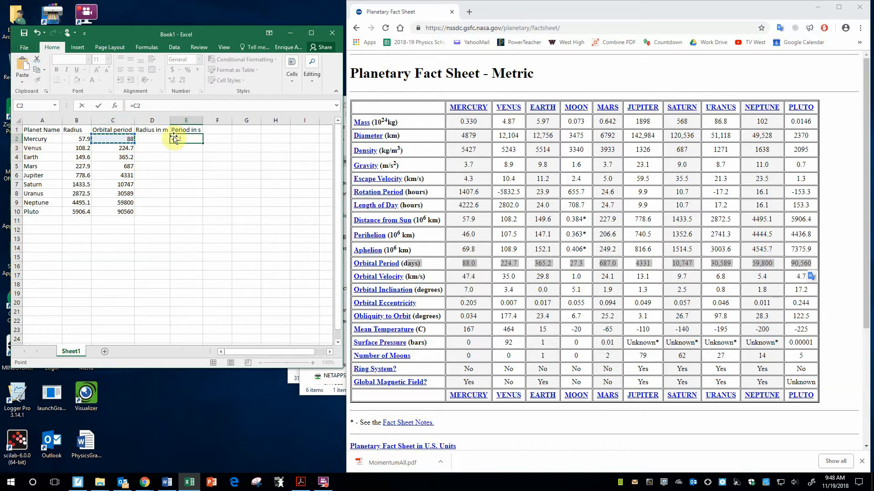
type("*")
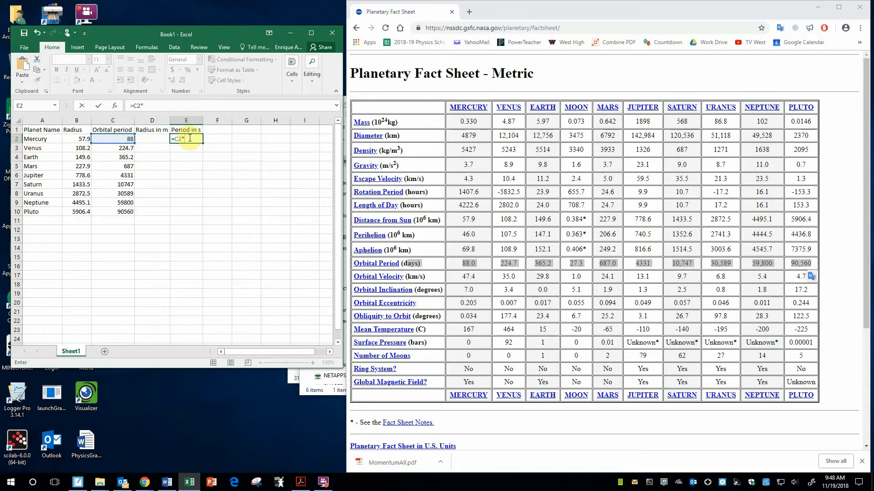
type("24*60*60")
key("Return")
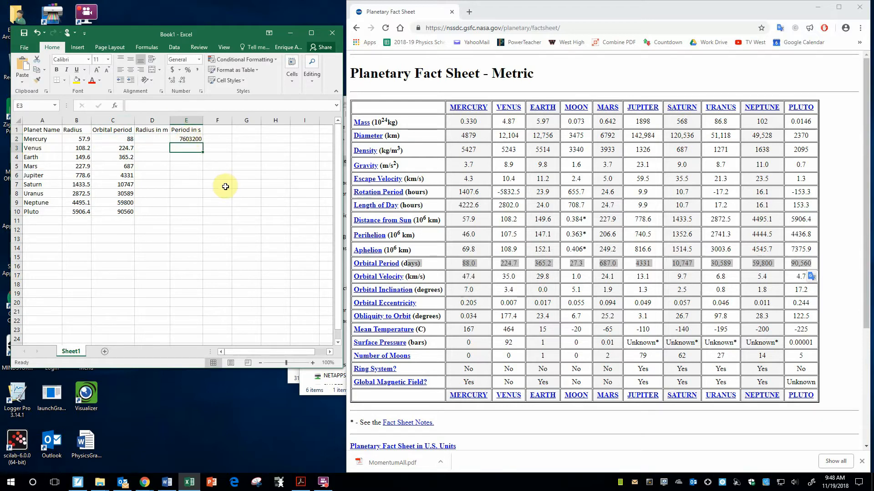
left_click(183, 139)
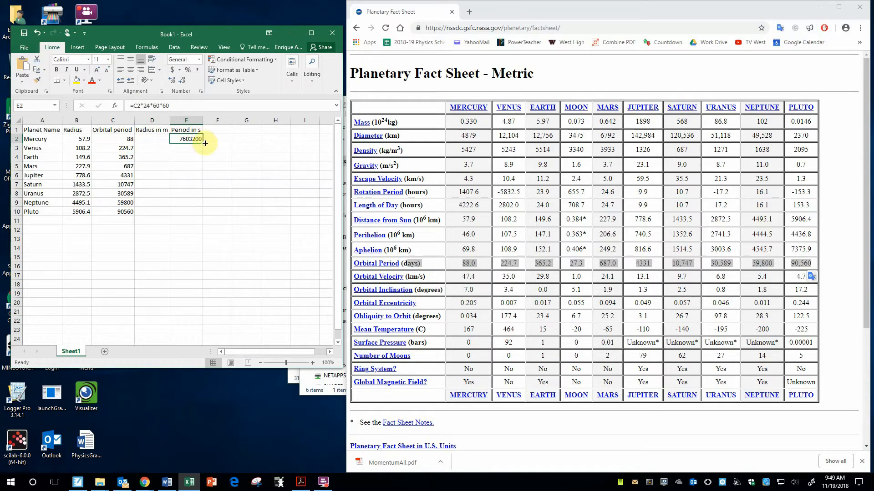
left_click_drag(203, 144, 192, 220)
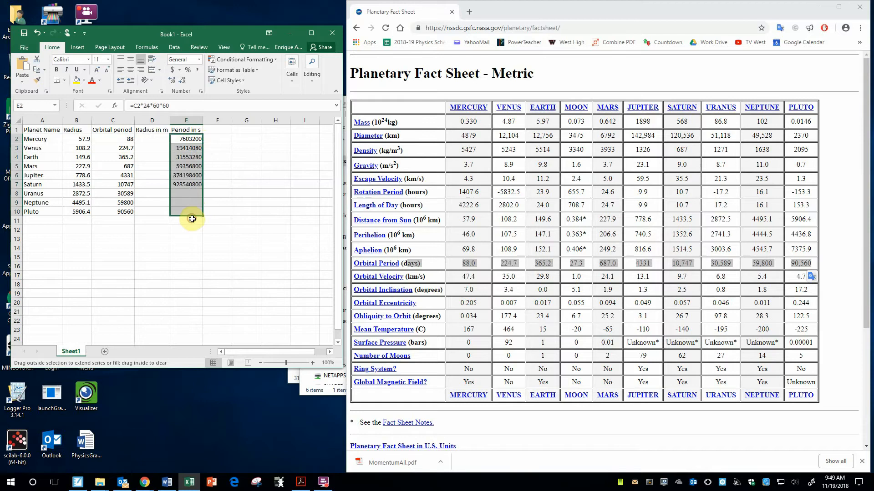
Step: Check the filled-down period conversion formula in Venus's cell E3
left_click(186, 238)
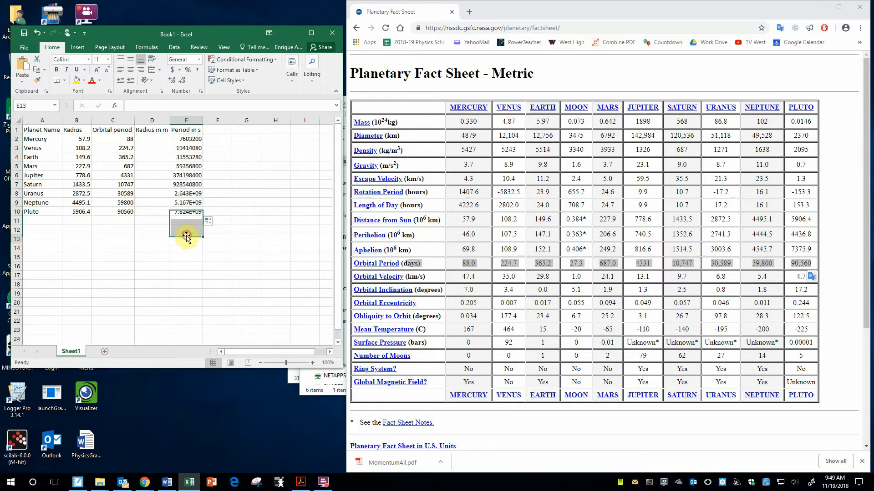
left_click(184, 149)
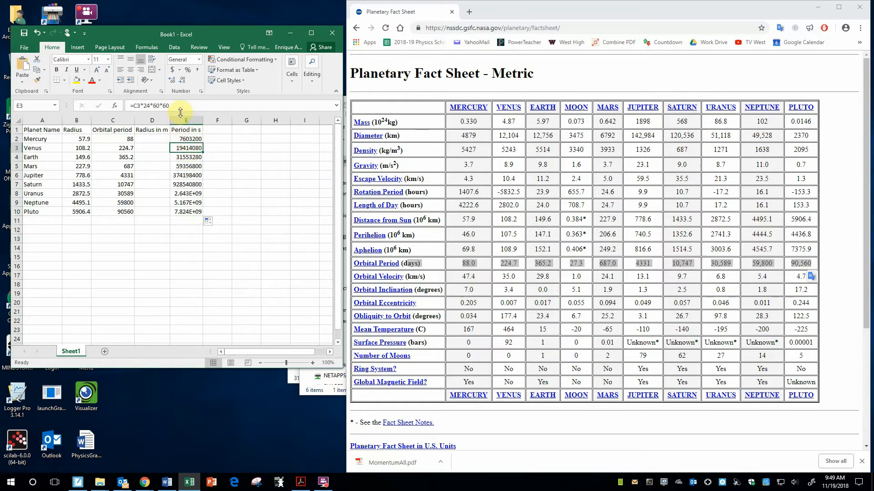
left_click_drag(181, 105, 140, 108)
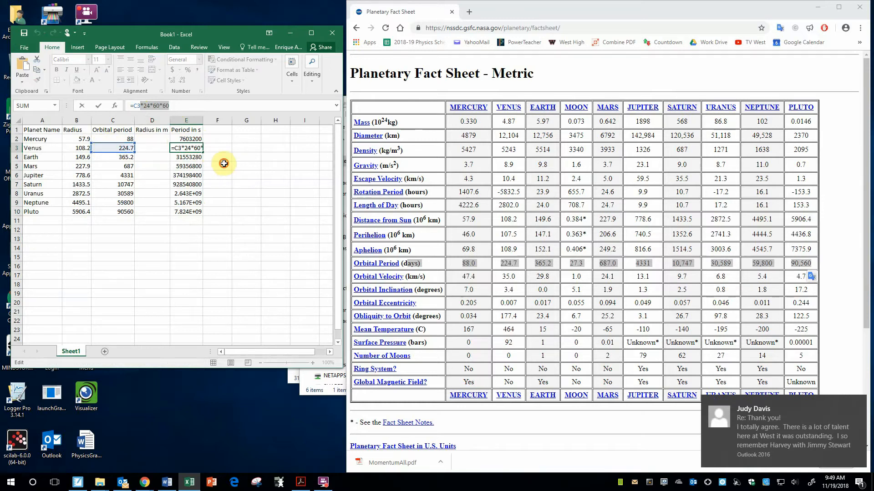
key("Return")
left_click(193, 147)
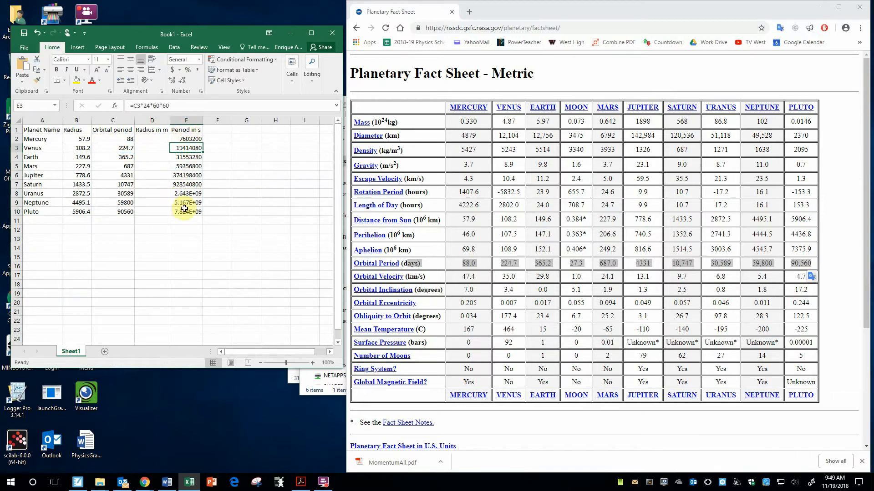
Step: Convert Mercury's radius from millions of kilometres to metres in D2 with =B2*10^6*1000
left_click(161, 139)
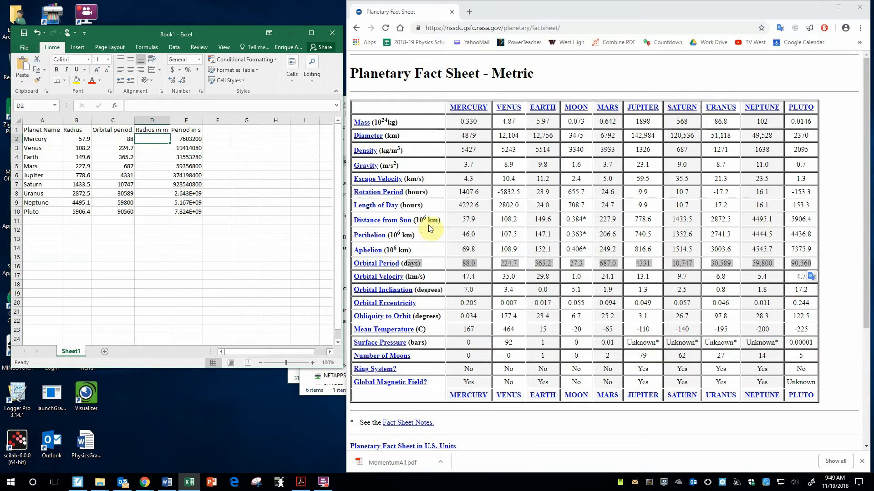
left_click_drag(438, 220, 415, 221)
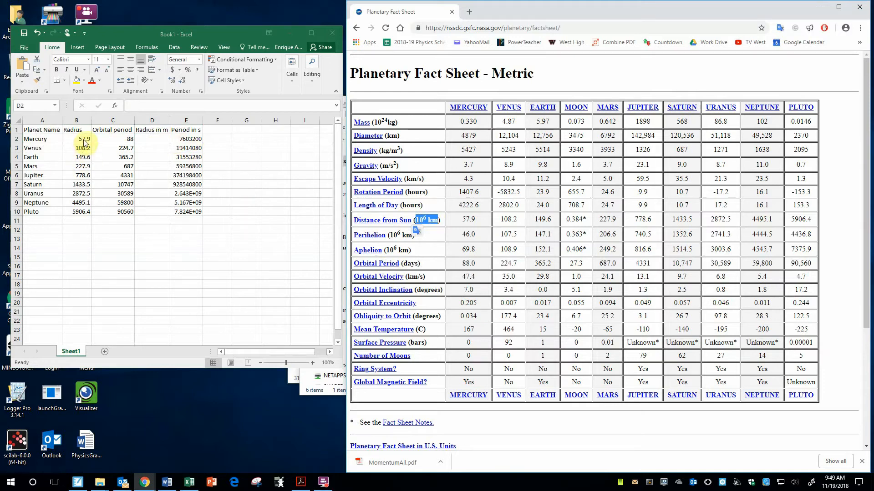
left_click(158, 138)
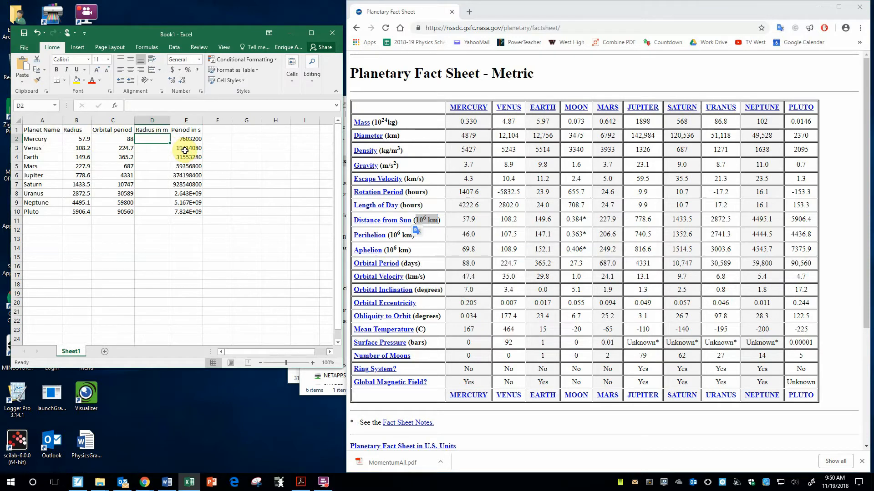
type("=")
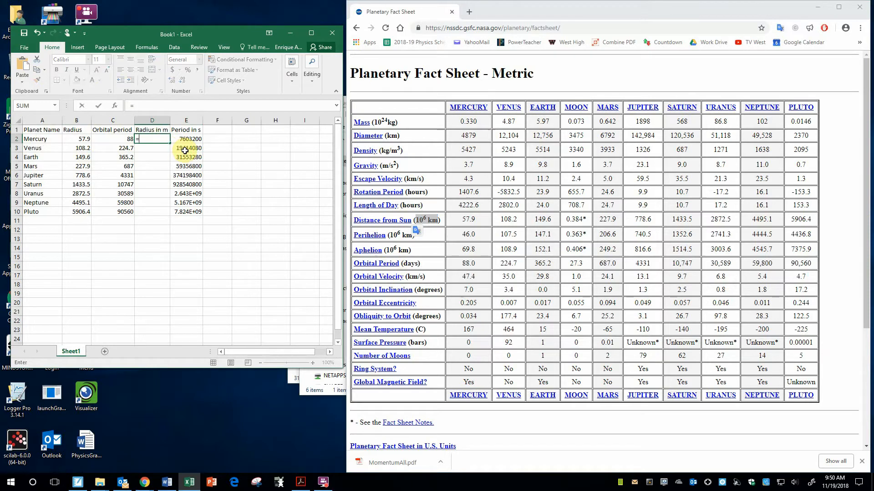
left_click(80, 138)
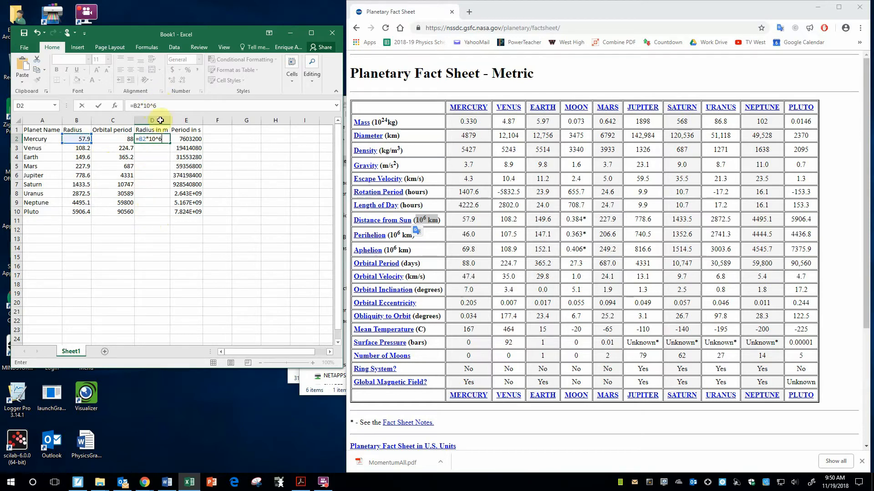
left_click(151, 105)
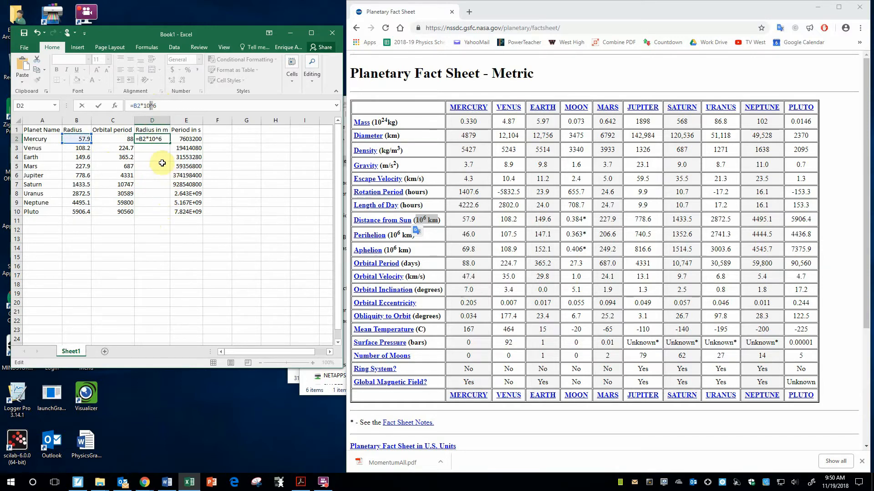
left_click(161, 139)
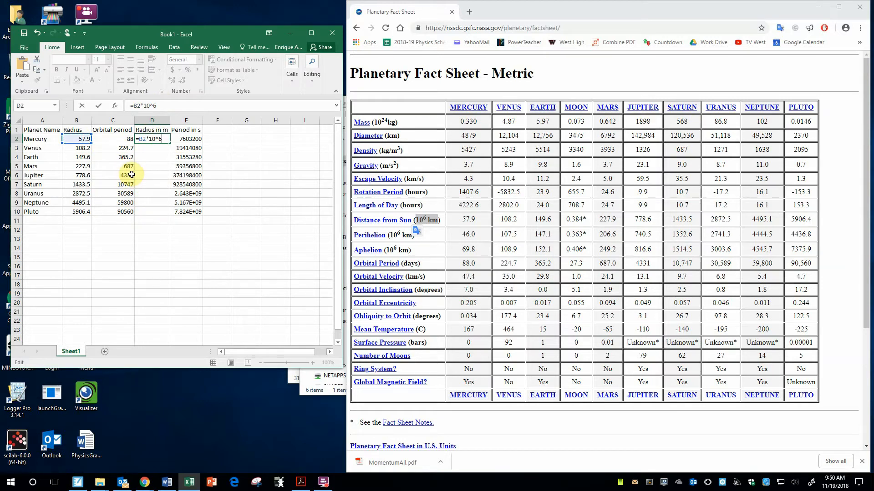
type("1000")
key("Return")
Step: Fill the radius conversion formula from D2 down to Pluto's row, D10
left_click(163, 139)
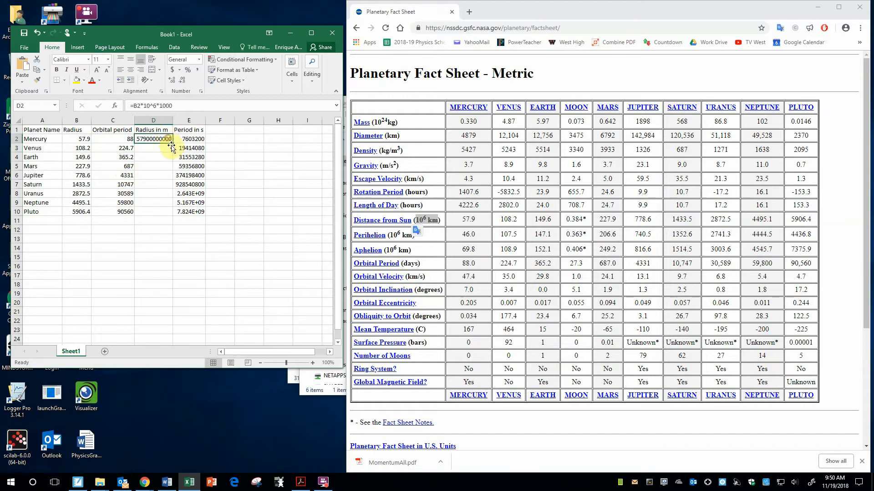
left_click_drag(172, 145, 166, 214)
left_click(191, 238)
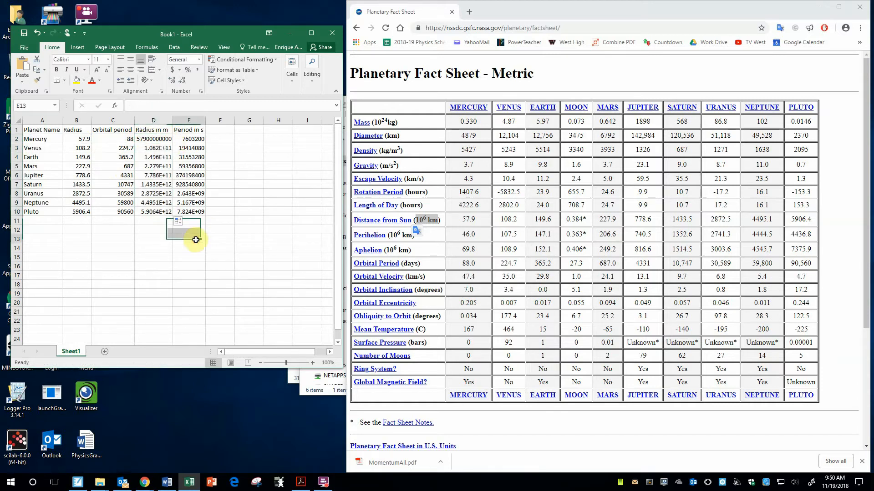
left_click(162, 213)
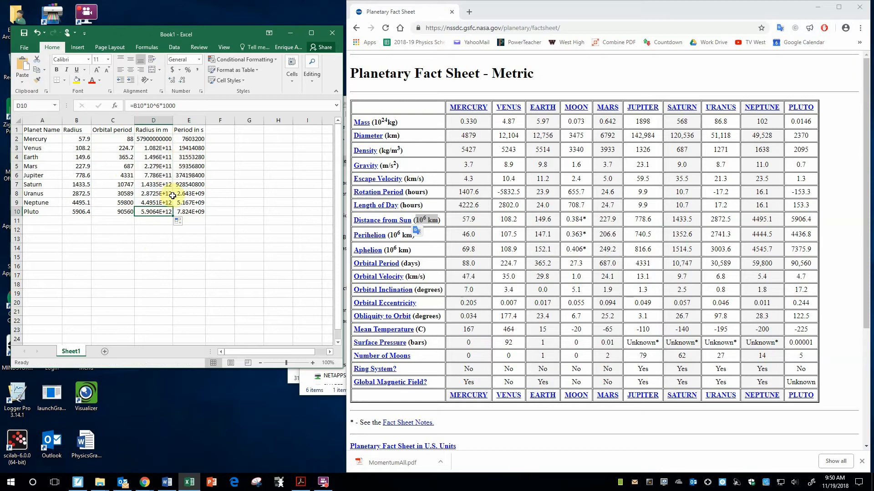
left_click(164, 132)
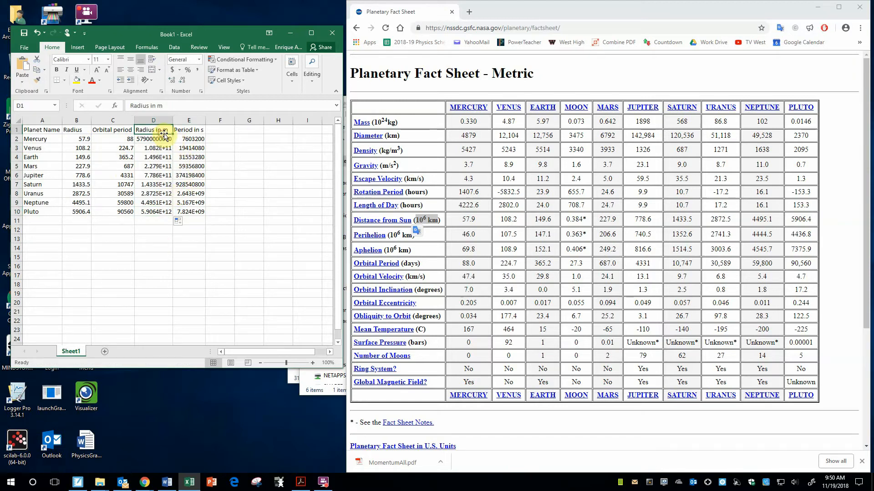
left_click(192, 132)
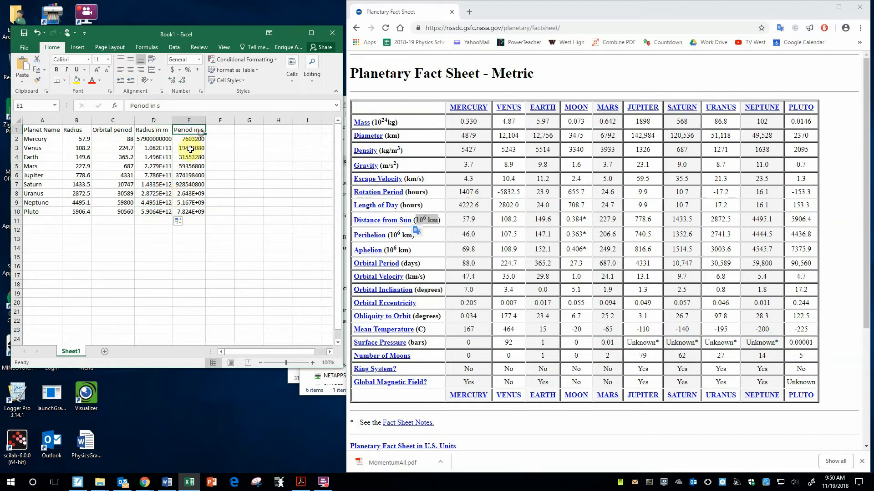
left_click(153, 130)
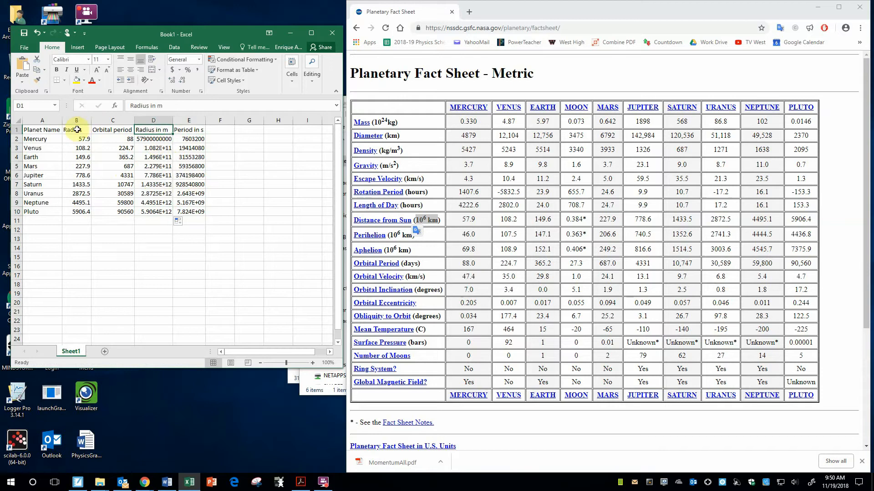
left_click(109, 129)
left_click(150, 129)
left_click(191, 130)
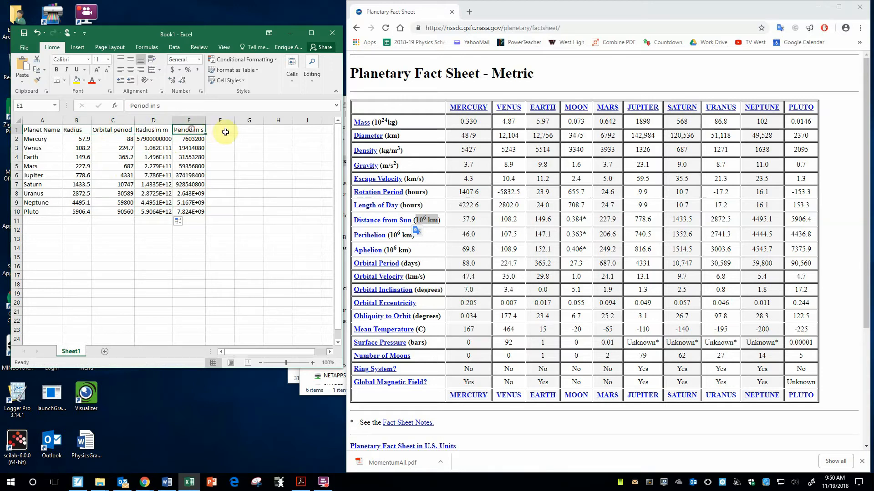
left_click(226, 131)
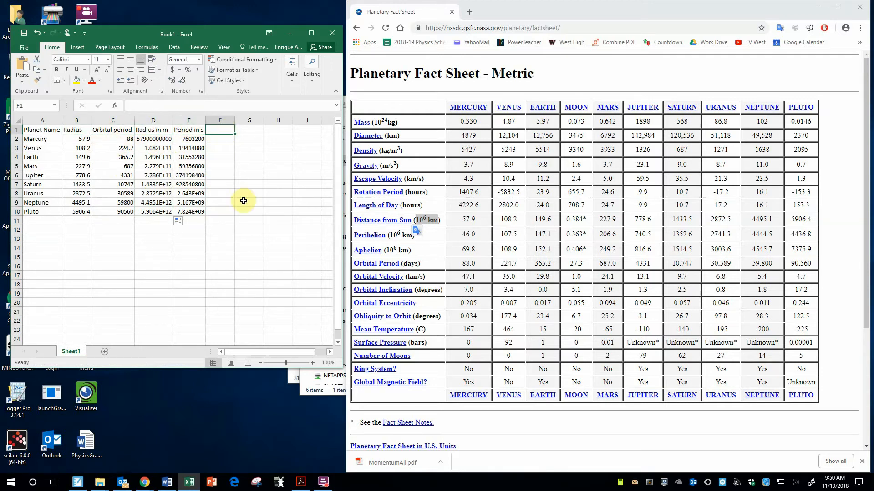
Step: Enter the note "metric is good" in cell D13 below the table
left_click(155, 239)
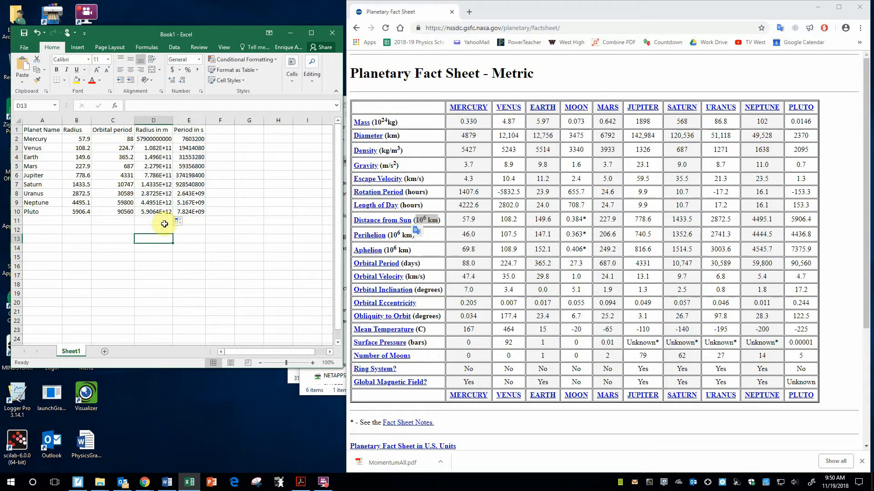
type("metric is good")
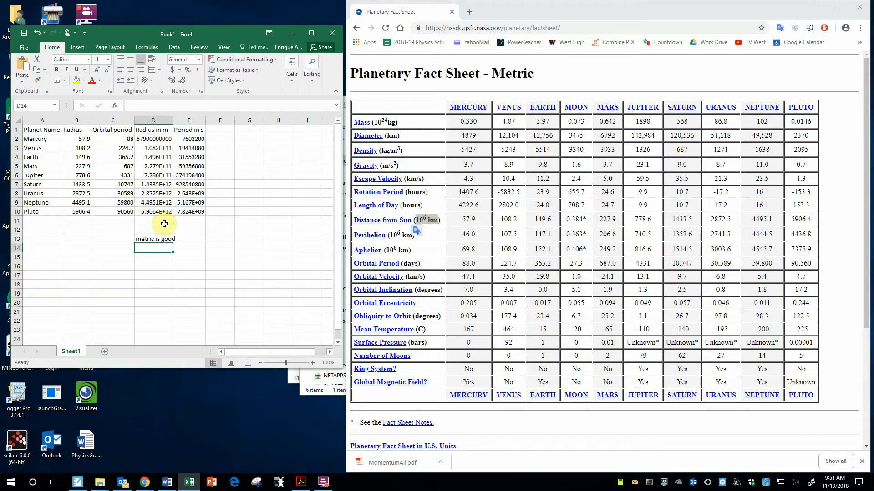
Step: Add the header "Circumference" in cell F1 and fit the width of column F to it
key("Right")
key("Up")
key("Right")
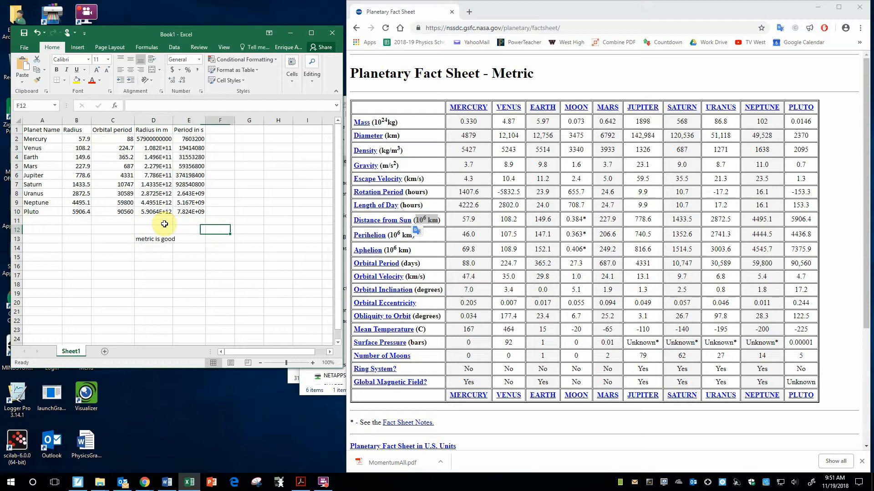
key("Up")
key("Up")
key("Up")
key("Up")
key("Up")
key("Up")
key("Up")
key("Up")
key("Up")
key("Up")
key("Up")
type("C")
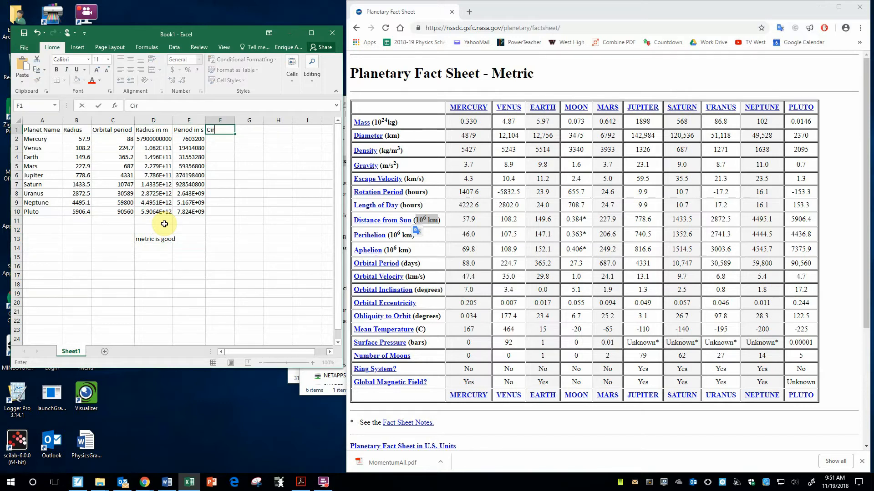
type("ircumference")
key("Tab")
double_click(235, 120)
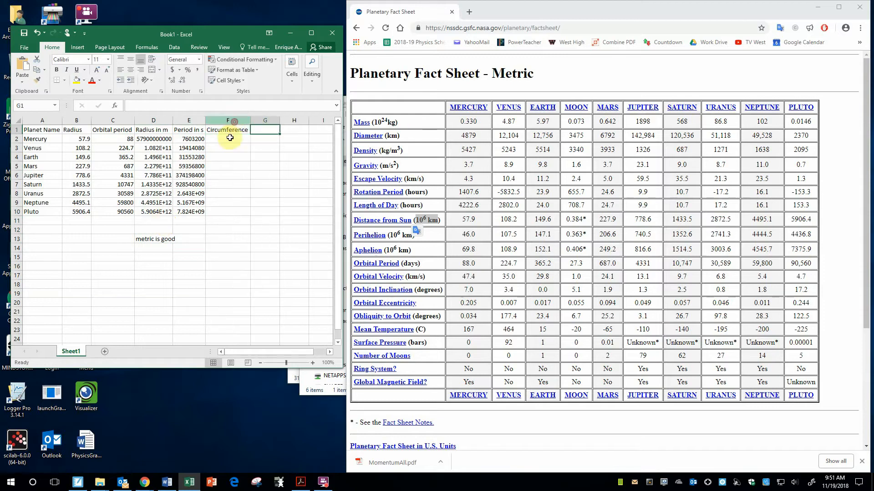
Step: Begin Mercury's circumference formula in F2 with =2*
left_click(229, 138)
type("=")
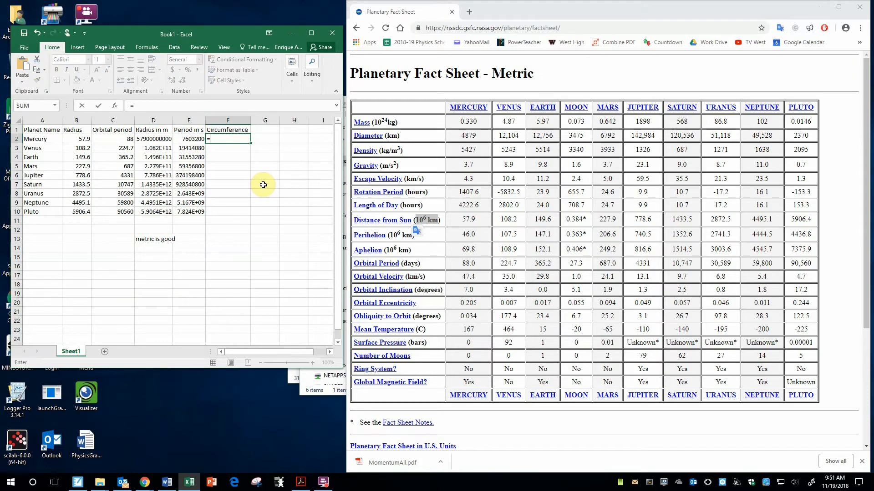
type("2*")
type("3.14156")
type("26")
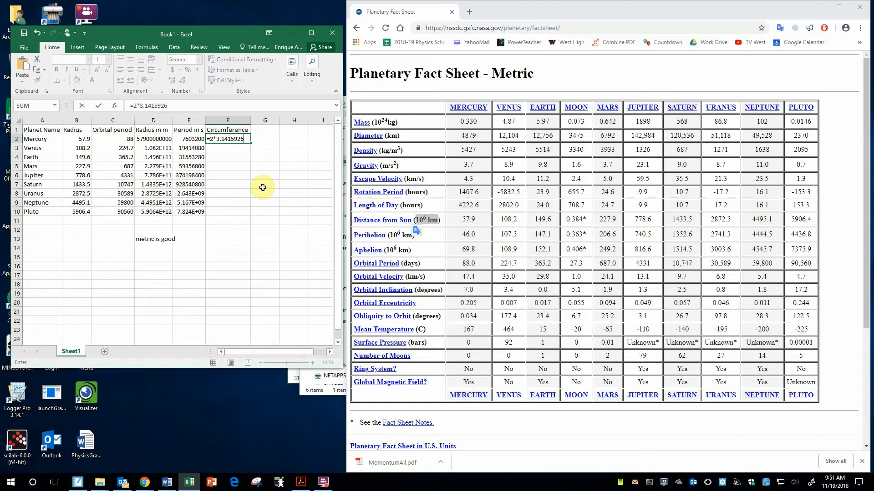
key("BackSpace")
key("BackSpace")
key("BackSpace")
key("BackSpace")
key("BackSpace")
key("BackSpace")
Step: Complete F2's circumference formula as =2*Pi()*D2 and fill it down to Pluto's row, F10
type("Pi(")
type(")*")
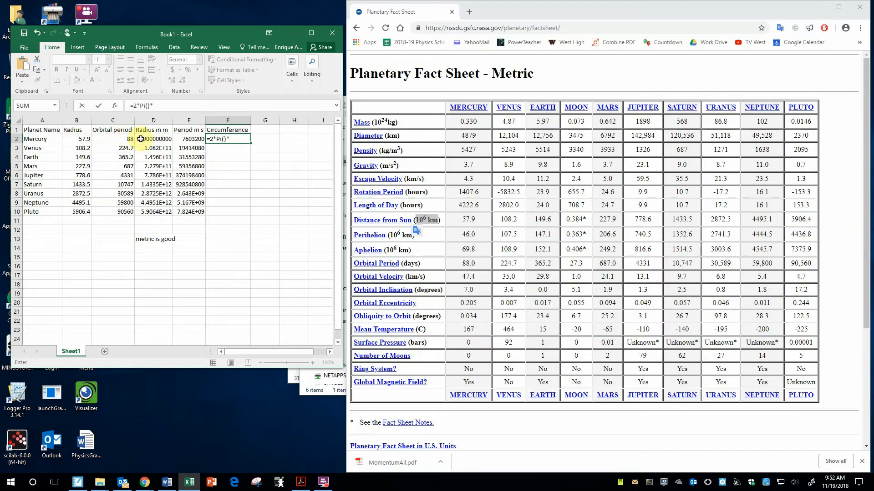
left_click(151, 140)
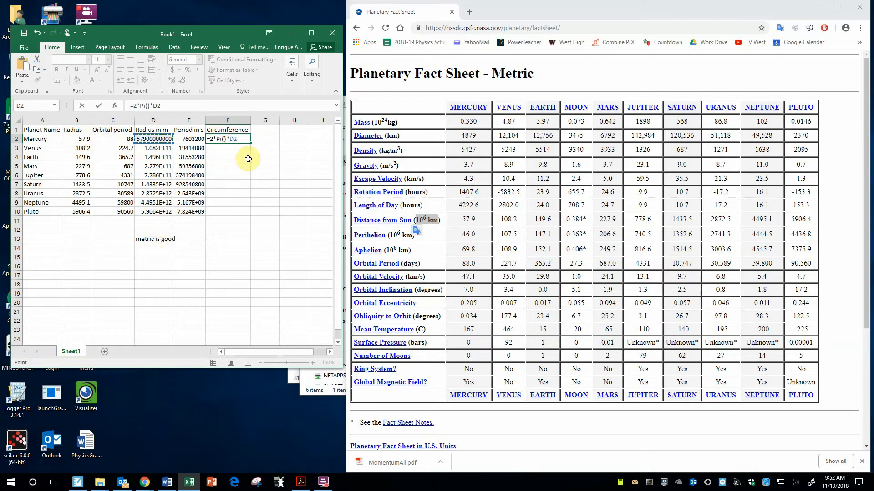
key("Return")
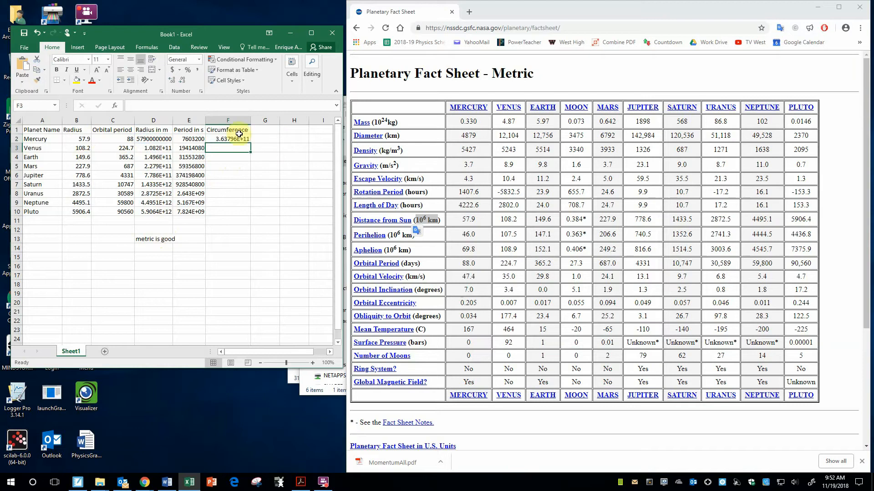
left_click(239, 138)
left_click_drag(250, 142, 243, 217)
Step: Enter the header "Velocity" in cell G1
left_click(262, 130)
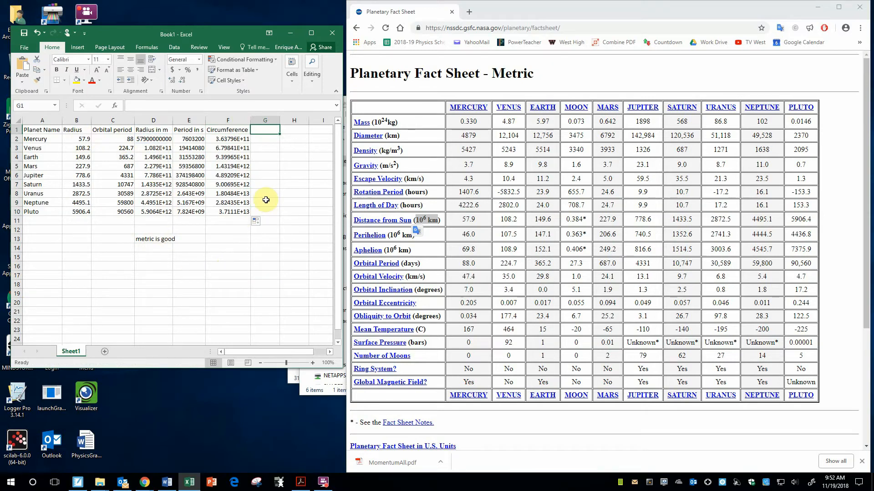
type("Speed")
key("BackSpace")
key("BackSpace")
key("BackSpace")
key("BackSpace")
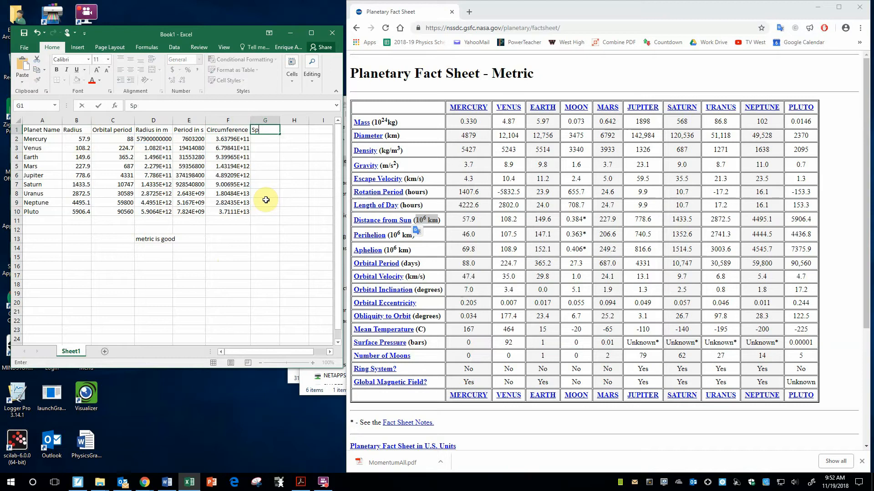
type("Velco")
type("ity")
key("Return")
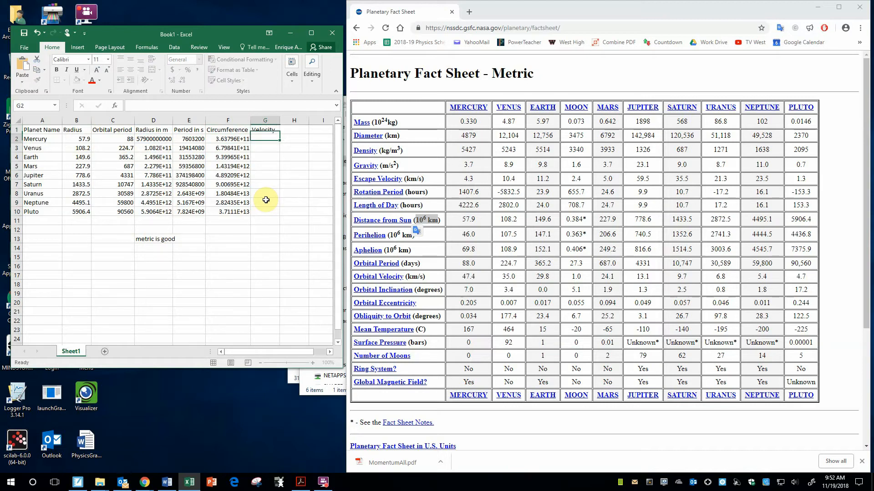
Step: Extend the G1 header with its unit so that it reads "Velocity m/s"
key("Up")
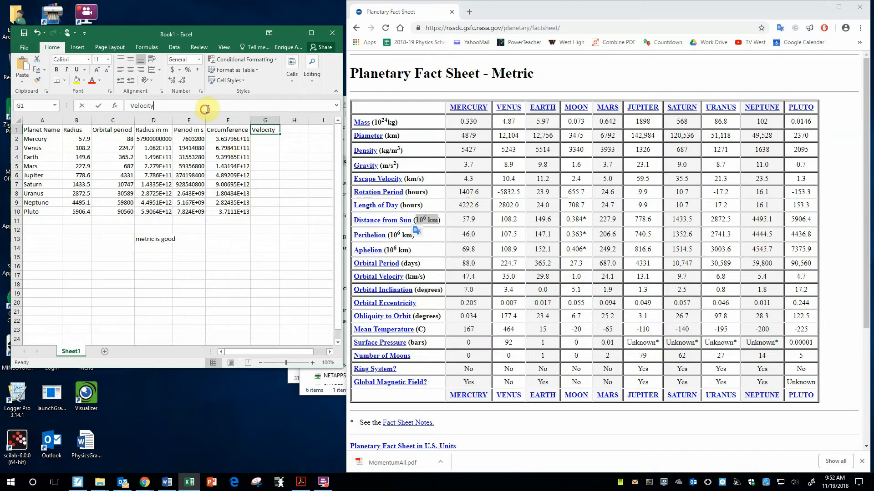
left_click(211, 109)
type("m/s")
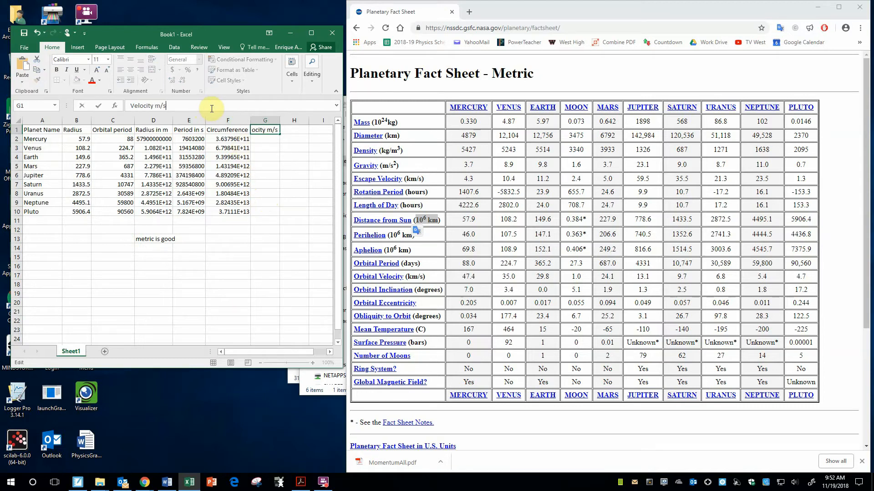
key("Return")
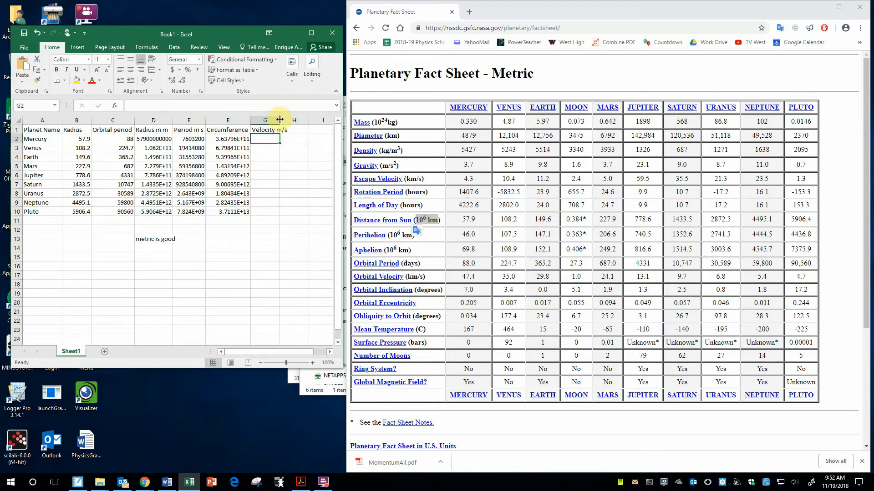
Step: Autofit column G to the width of its "Velocity m/s" header
double_click(279, 119)
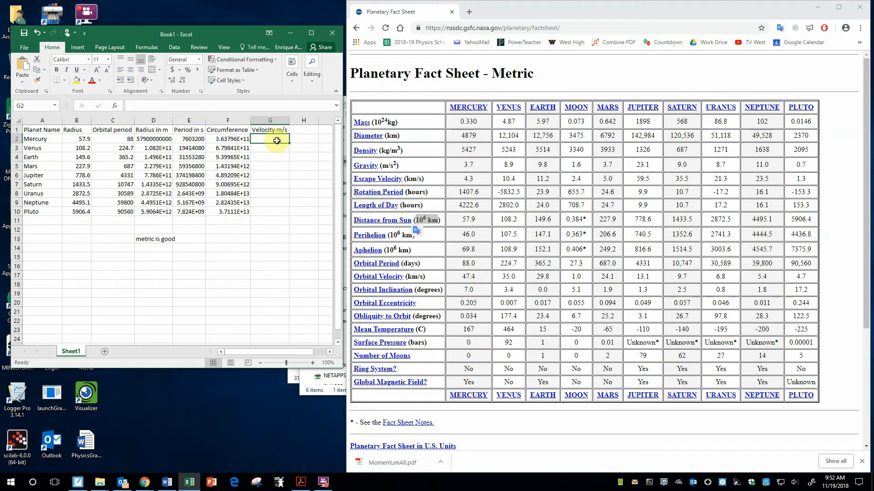
type("=")
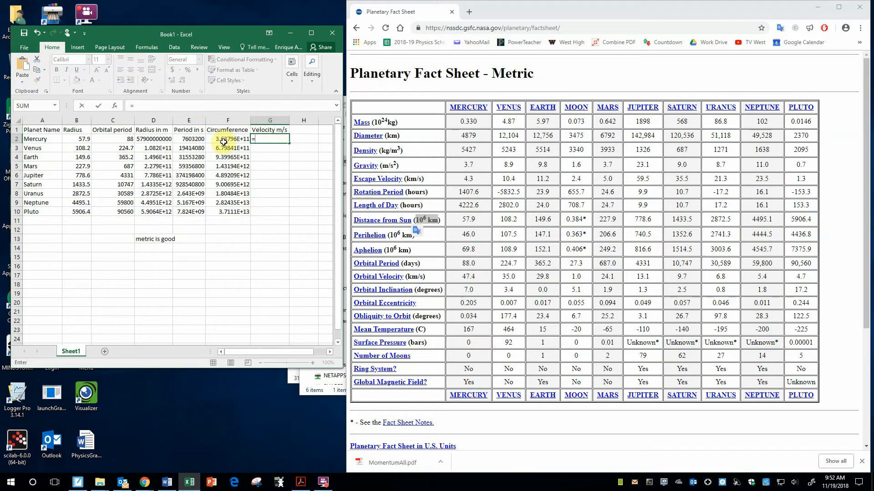
left_click(223, 142)
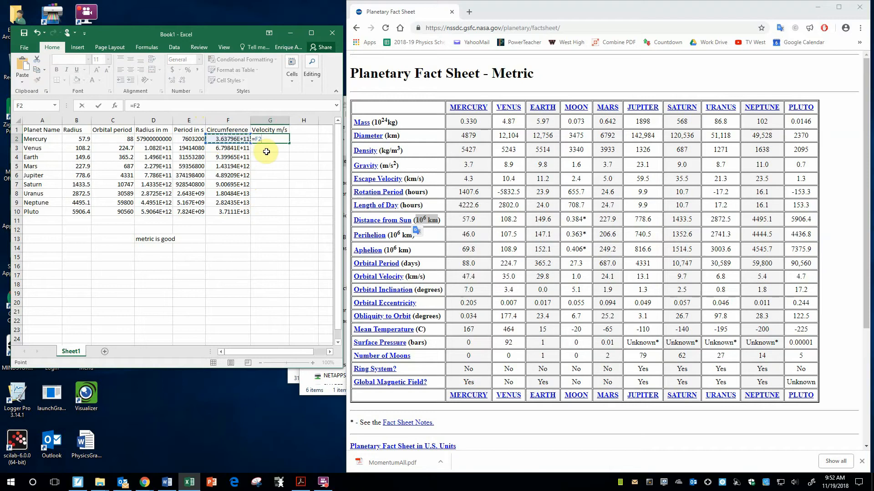
key("BackSpace")
key("BackSpace")
key("BackSpace")
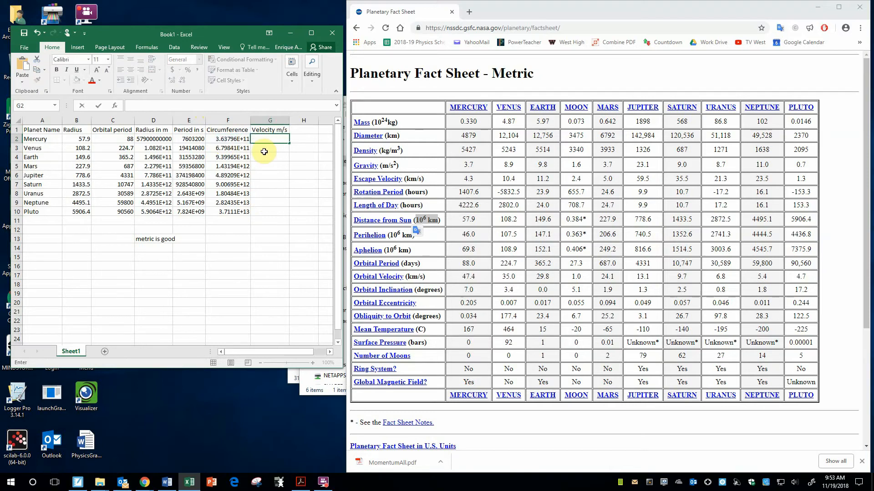
Step: Calculate Mercury's velocity in G2 with =F2/E2 and fill the formula down to Pluto's row, G10
type("=")
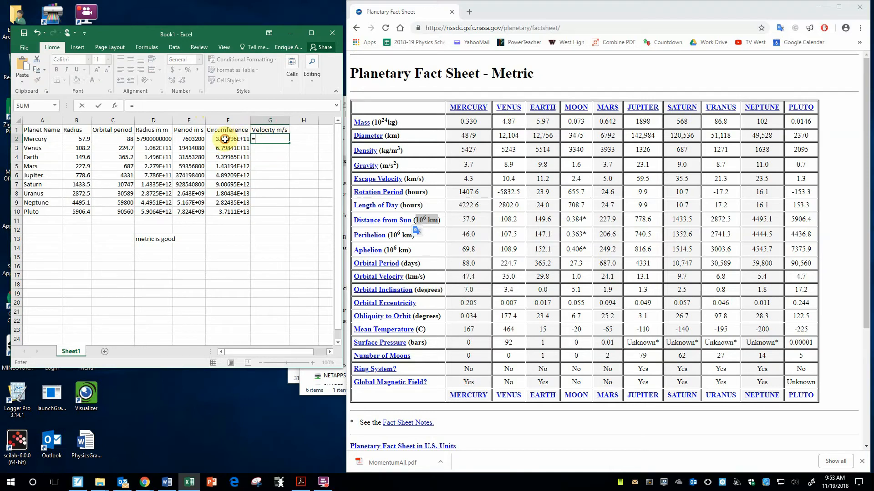
left_click(225, 139)
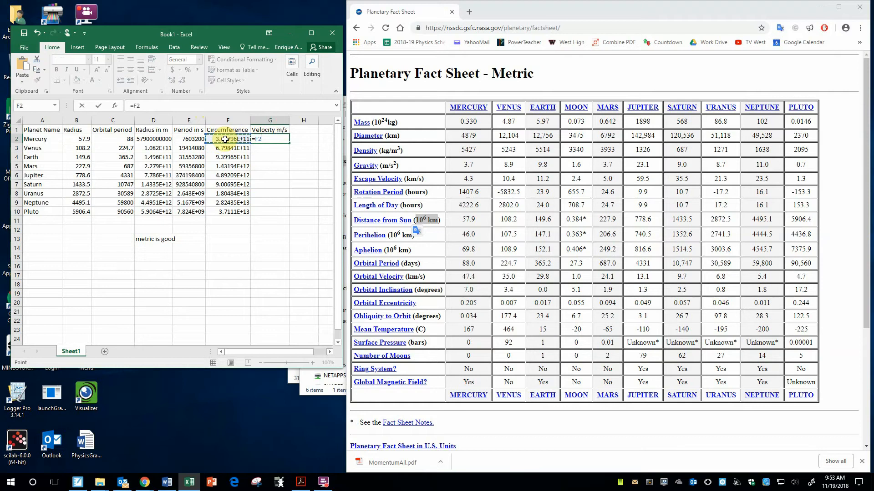
type("/")
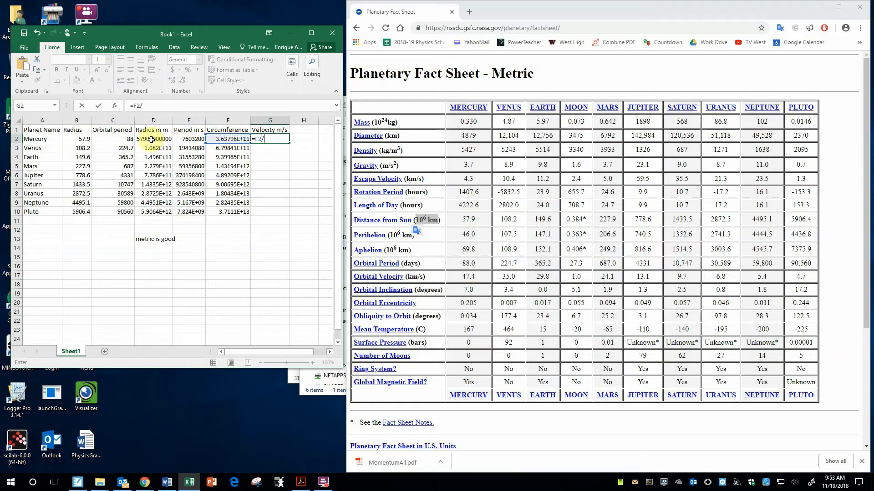
left_click(186, 139)
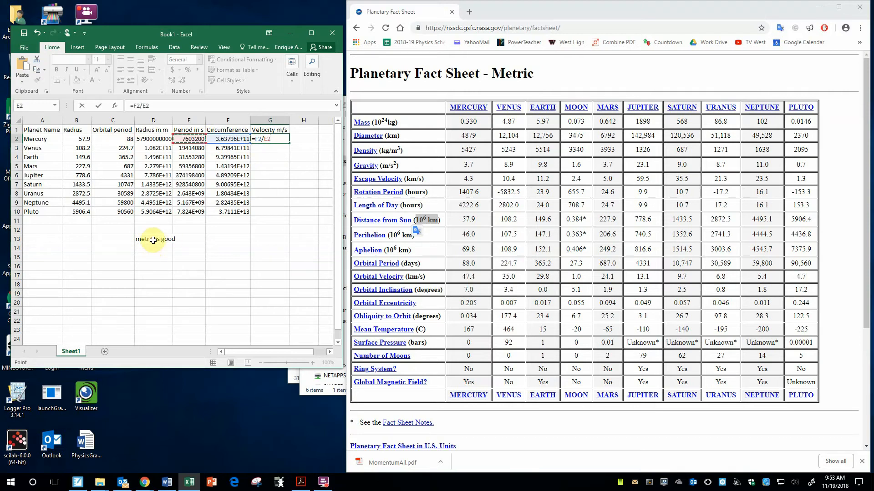
key("Return")
left_click(268, 139)
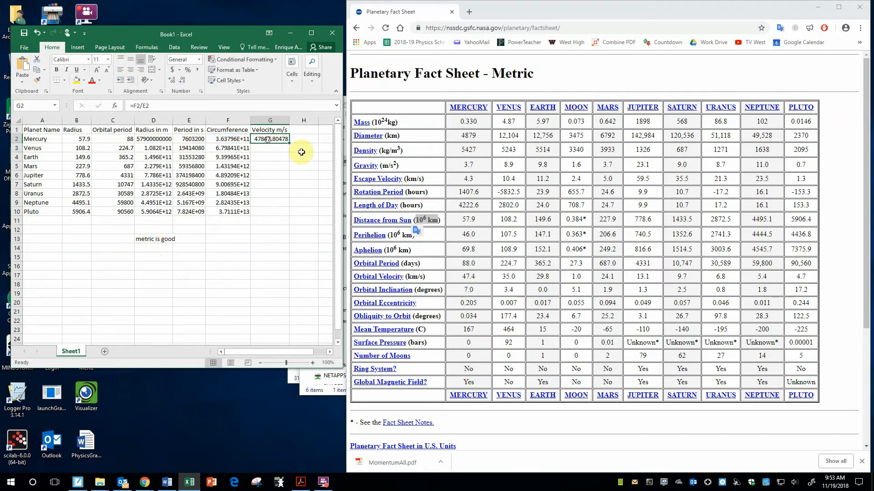
left_click_drag(289, 143, 284, 215)
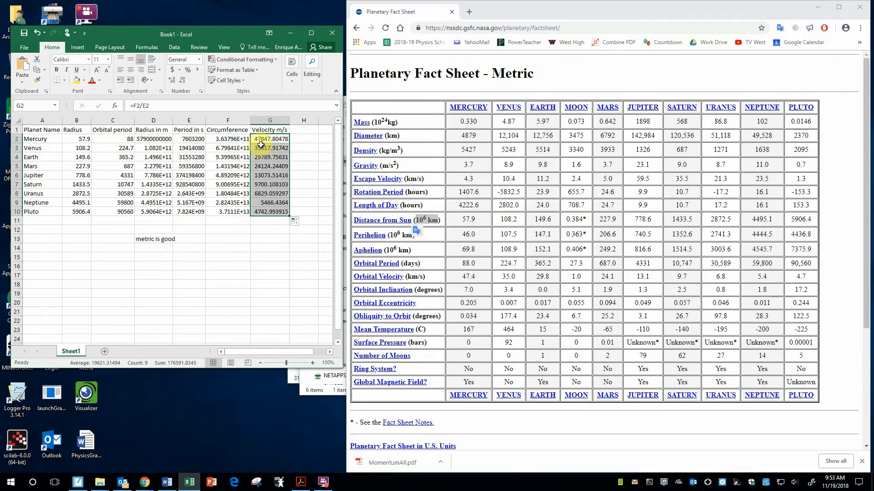
left_click(260, 139)
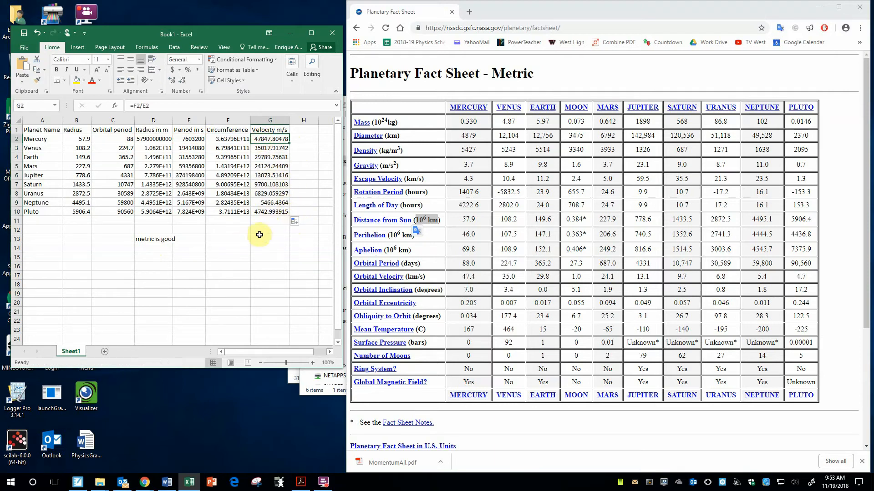
left_click(261, 211)
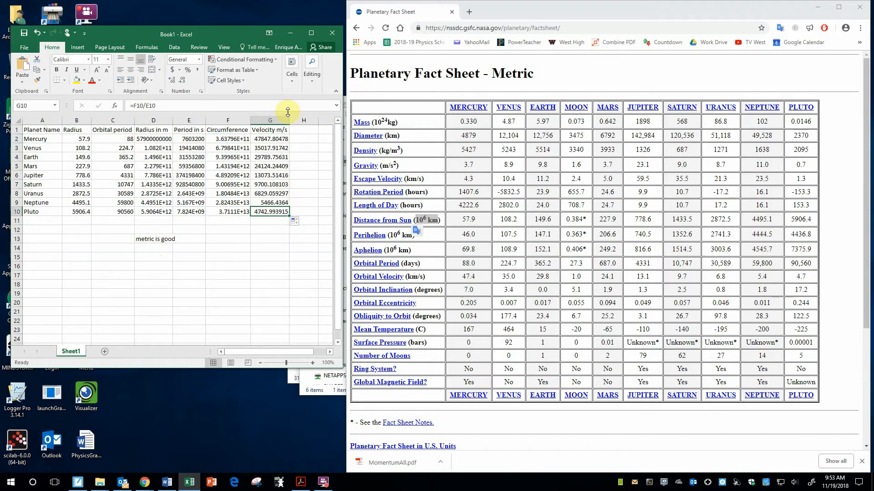
left_click(298, 130)
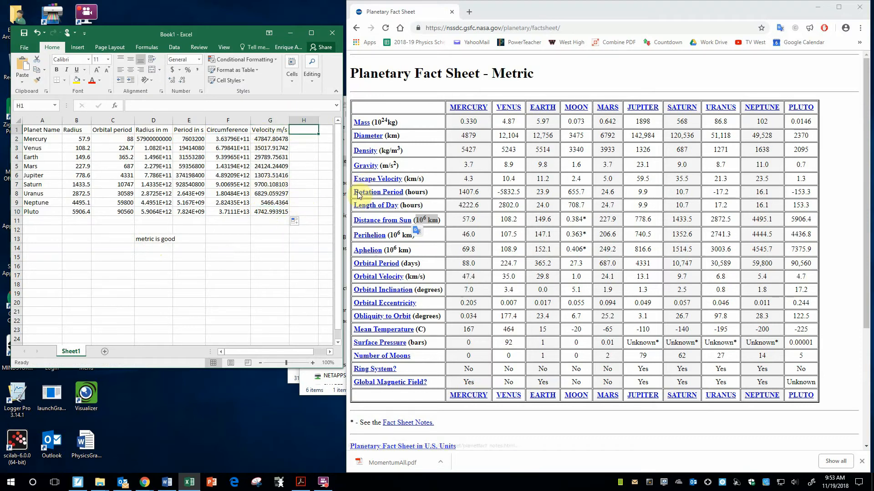
type("a")
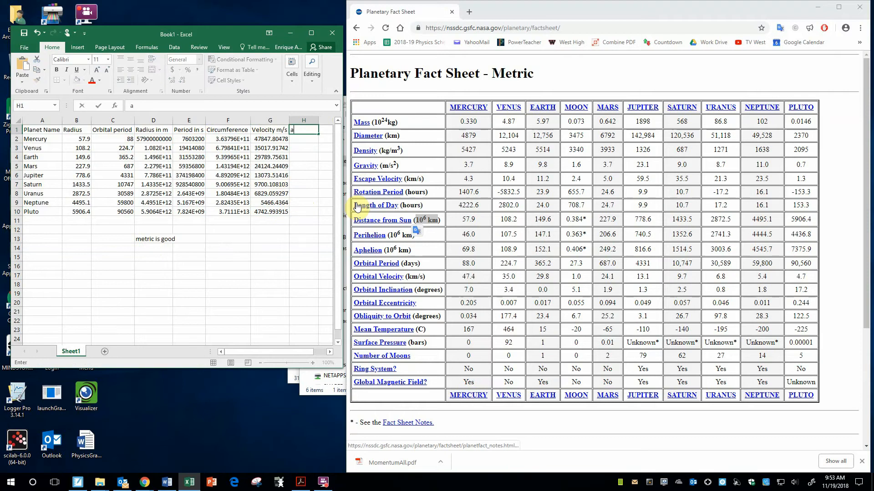
type("cceleration")
key("BackSpace")
key("BackSpace")
key("BackSpace")
key("BackSpace")
key("BackSpace")
key("BackSpace")
key("BackSpace")
key("BackSpace")
key("BackSpace")
key("BackSpace")
key("BackSpace")
key("BackSpace")
Step: Enter the header "Orbital acc m/s^2" in cell H1 and autofit column H to it
type("Orgbital ac")
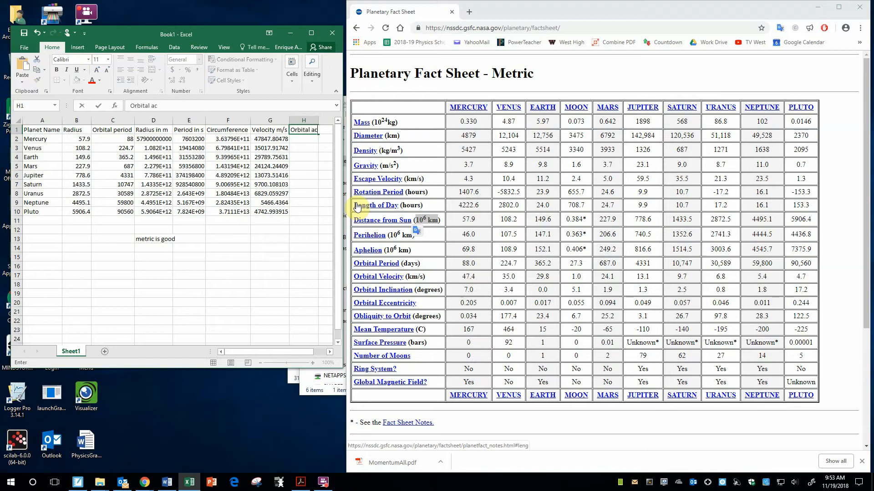
type("s^2")
key("Return")
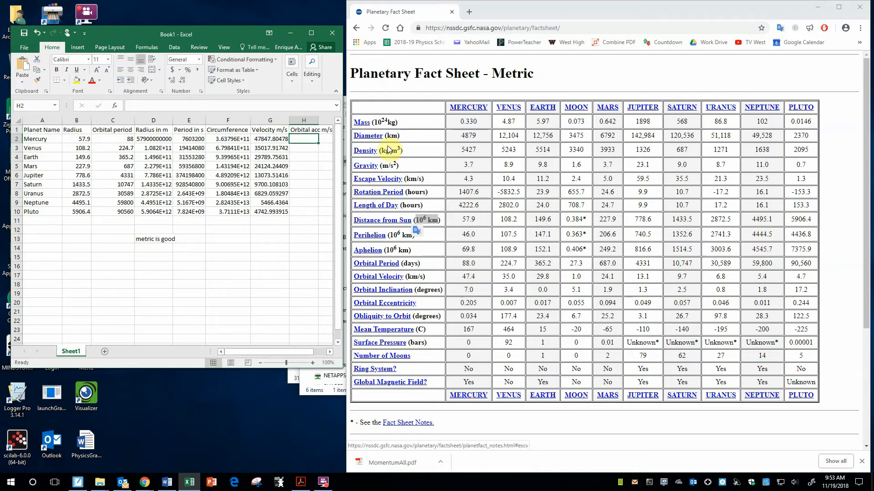
double_click(319, 121)
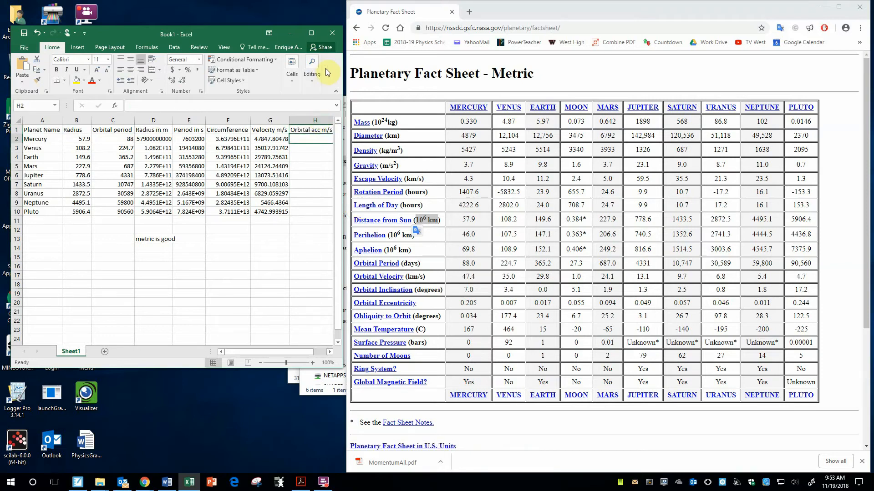
Step: Maximize the workbook window and calculate Mercury's orbital acceleration in H2 with =G2^2/D2
left_click(312, 34)
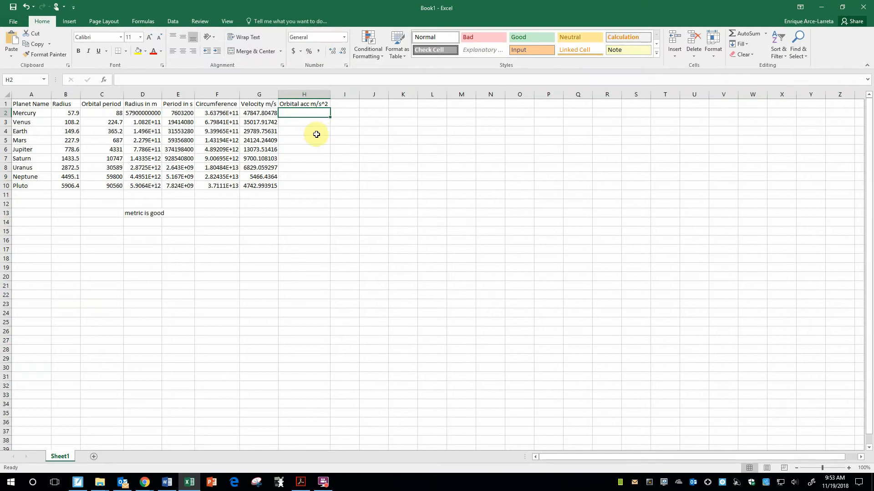
type("=")
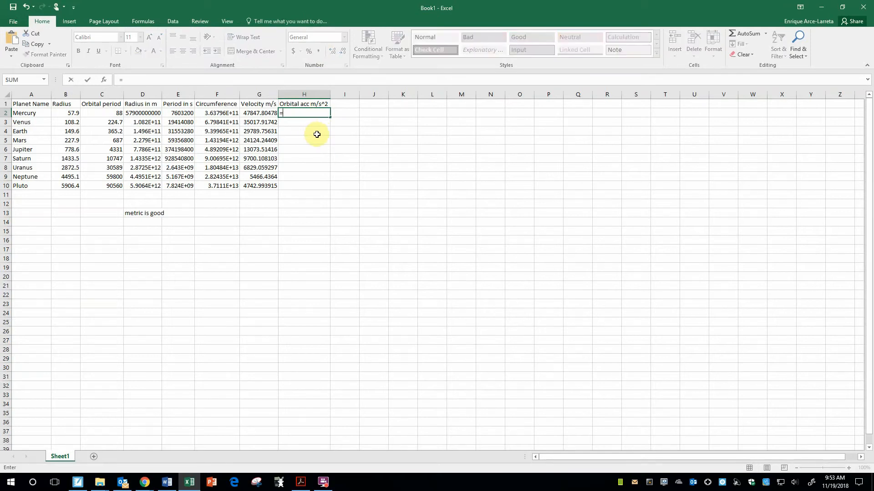
left_click(261, 114)
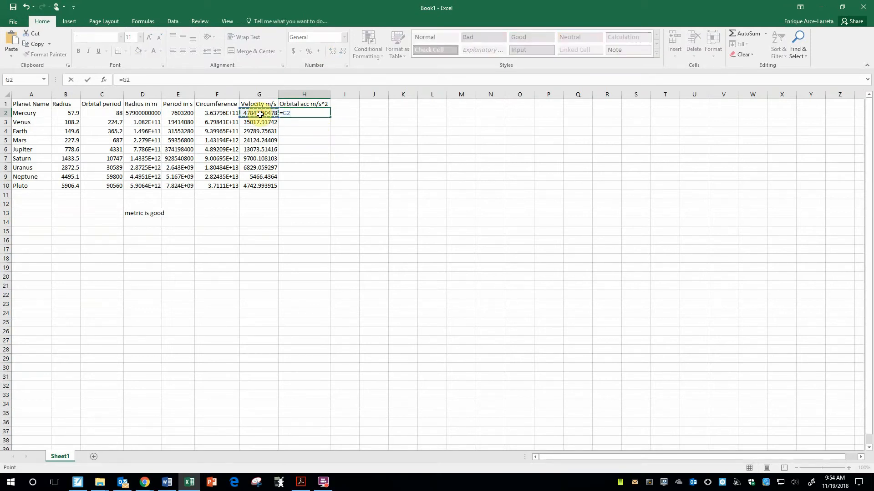
type("*")
left_click(260, 114)
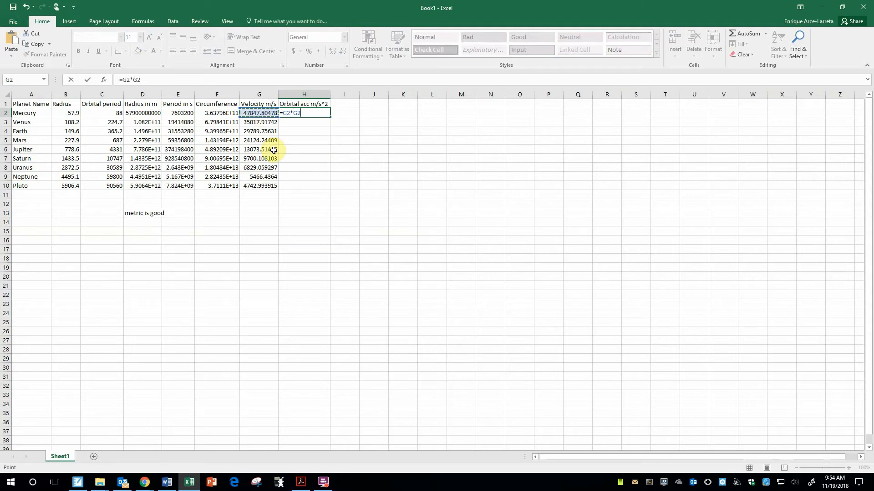
key("BackSpace")
key("BackSpace")
key("BackSpace")
type("^2/")
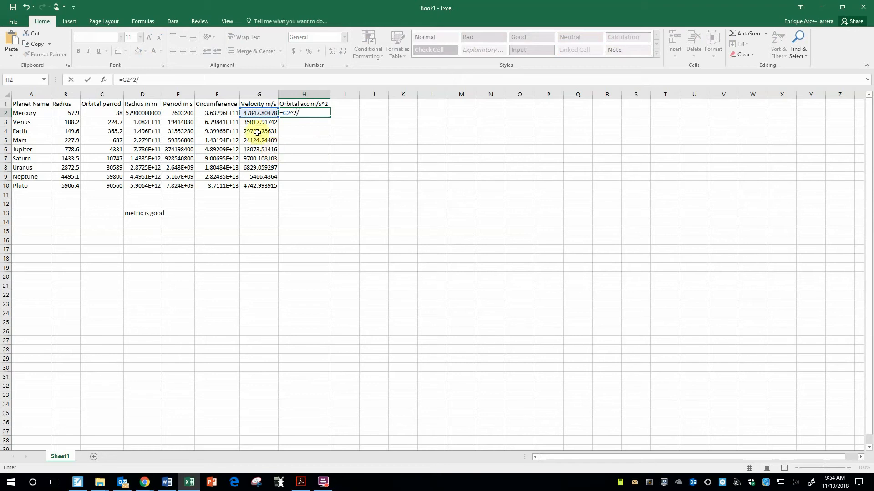
left_click(144, 114)
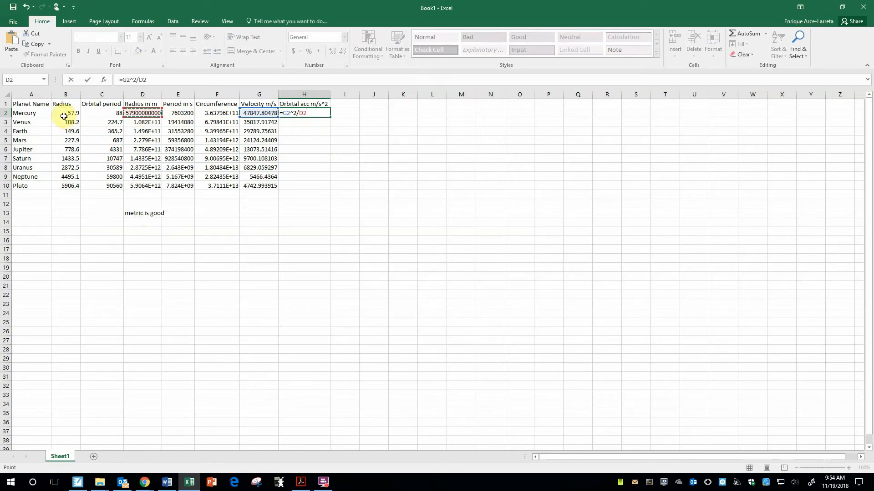
key("ctrl+Return")
key("Return")
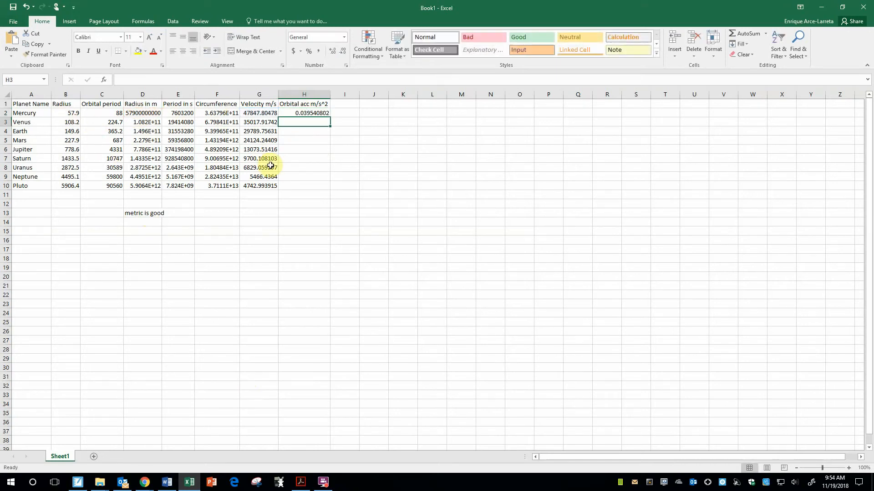
Step: Fill the orbital acceleration formula from H2 down to Pluto's row, H10
key("Up")
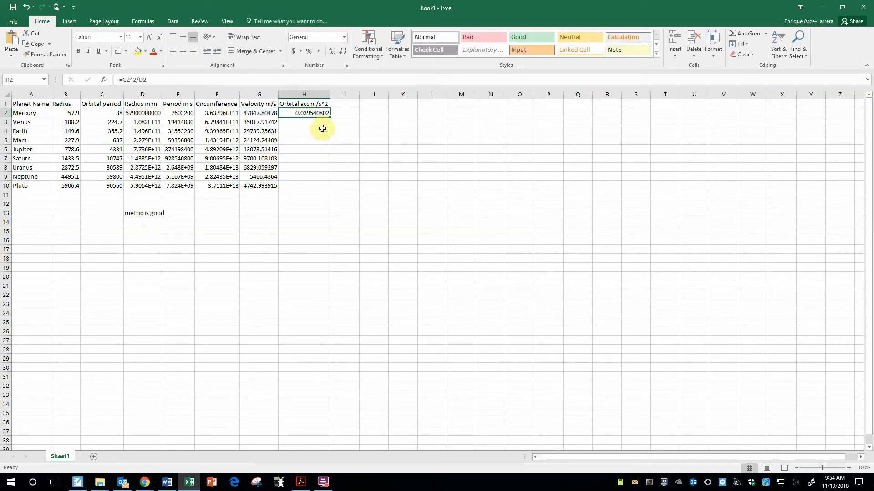
left_click_drag(330, 118, 328, 188)
left_click(390, 178)
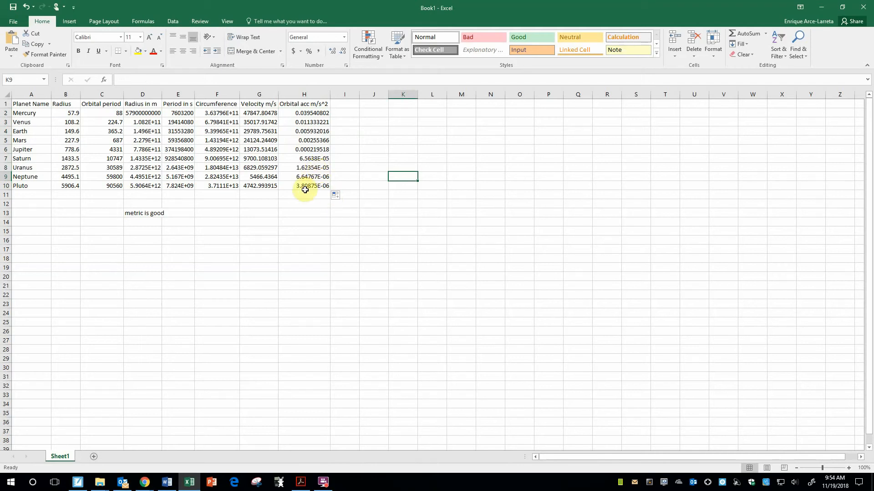
Step: Enter the headers "Log (Radius)" in I1 and "Log (acc)" in J1, and autofit column I
left_click(345, 104)
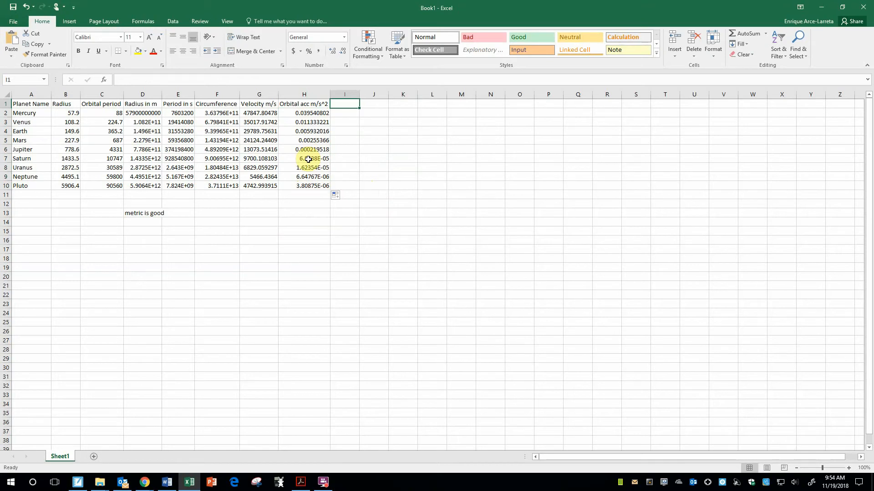
type("Log")
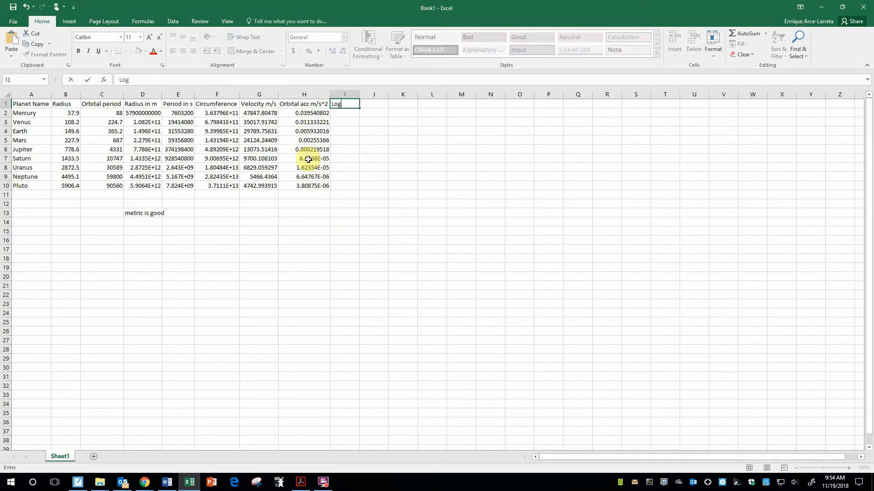
type(" (Radius)")
key("Tab")
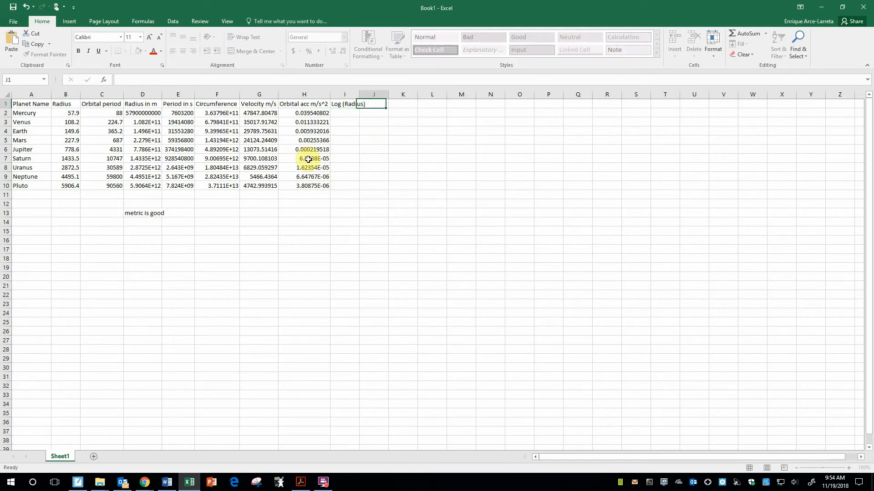
type("Log (acc)")
key("Return")
double_click(360, 94)
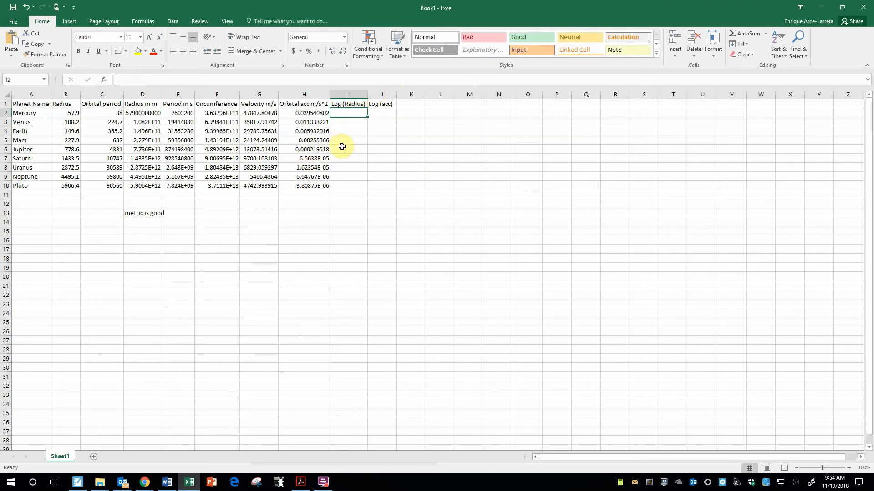
type("=LOG")
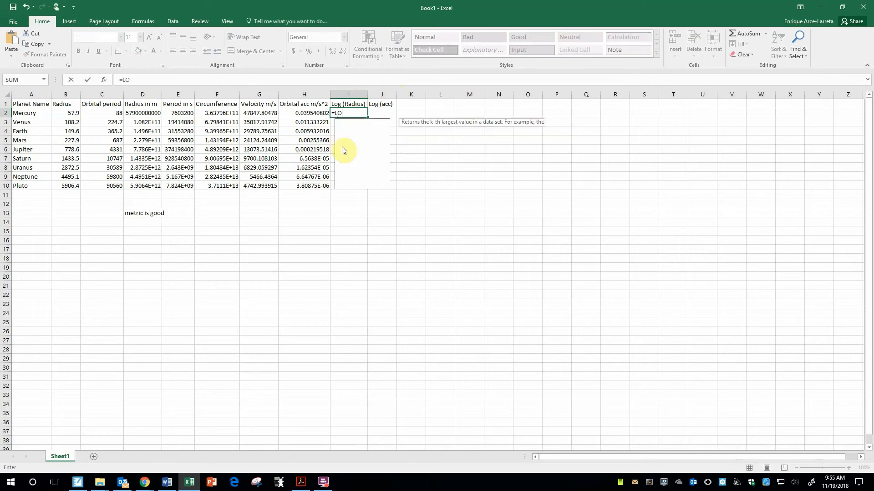
key("BackSpace")
key("BackSpace")
key("BackSpace")
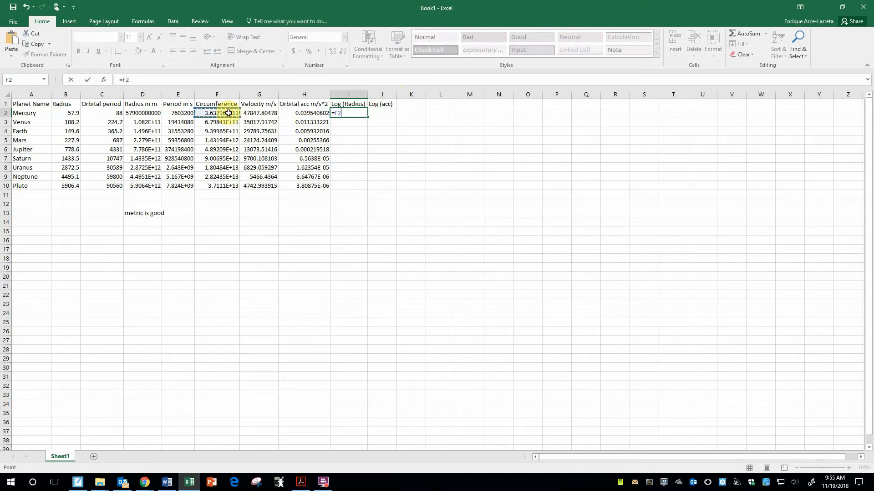
left_click(257, 113)
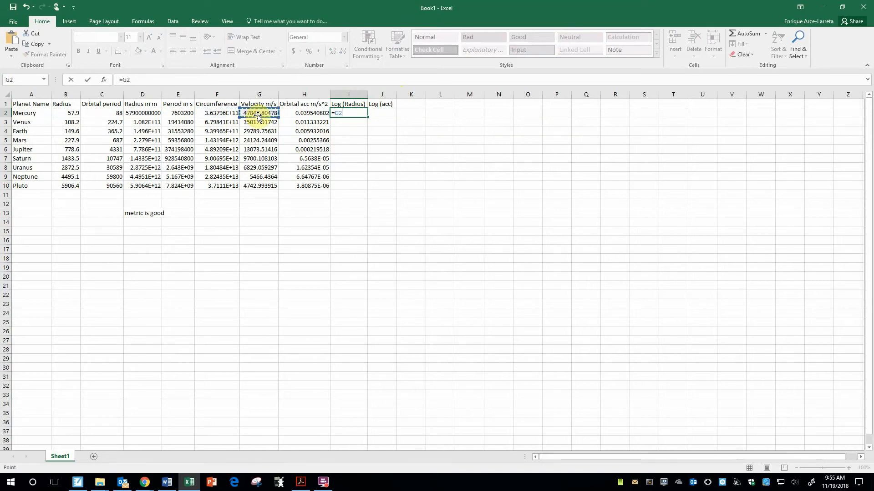
key("Escape")
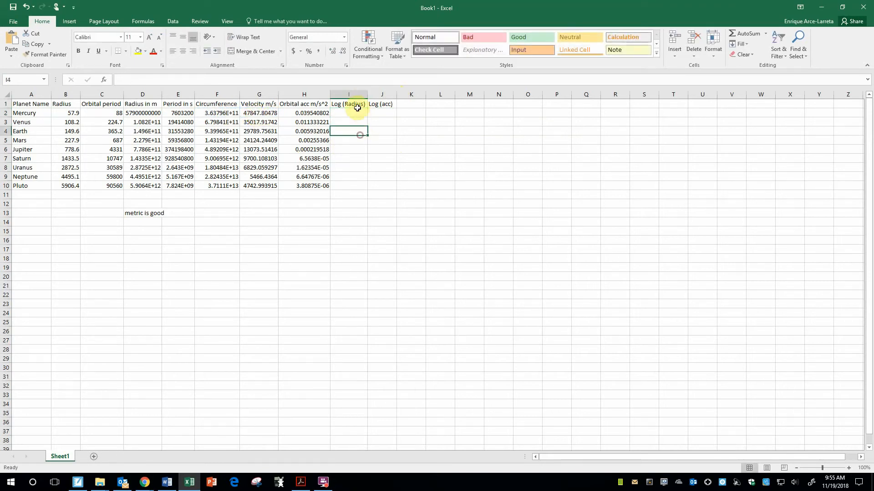
key("Up")
left_click(358, 119)
left_click(313, 112)
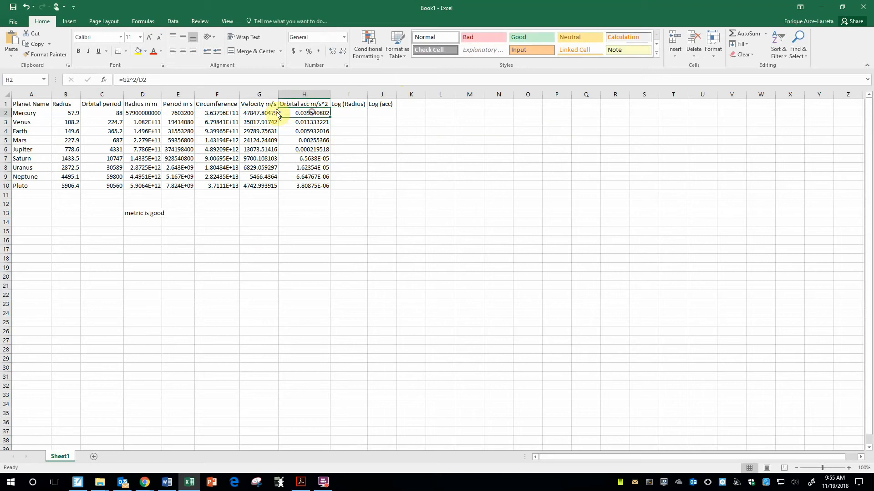
Step: Check Mercury's velocity and circumference formulas, and start the log of radius in cell I2 with =LOG
left_click(250, 112)
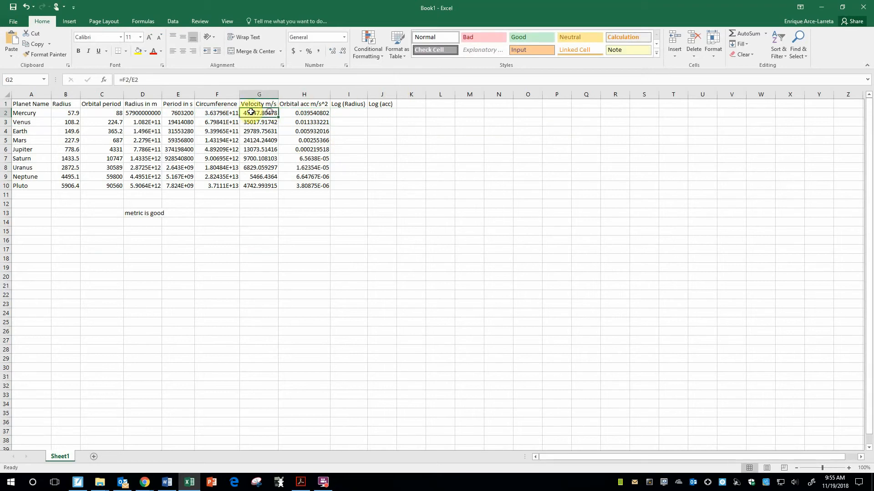
left_click(224, 113)
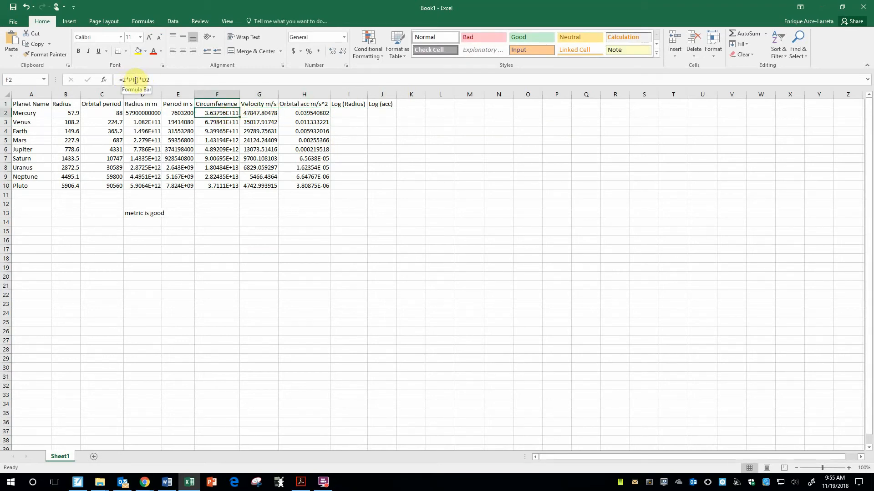
left_click(343, 112)
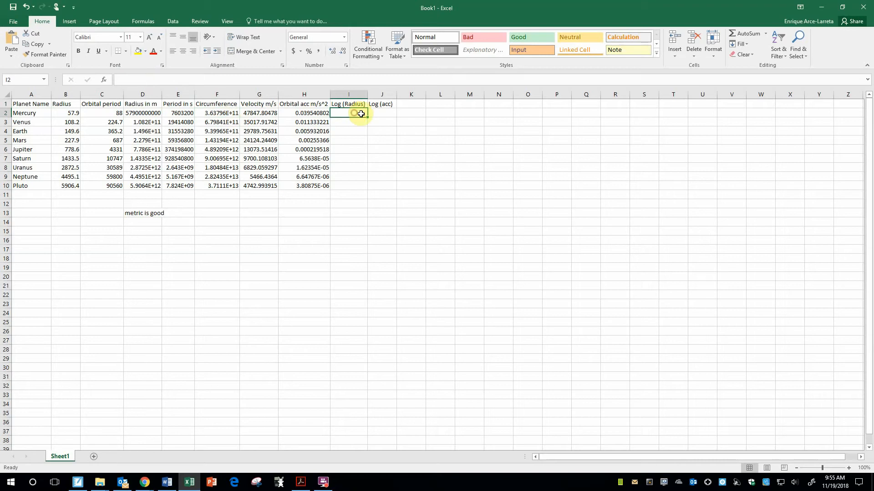
type("=")
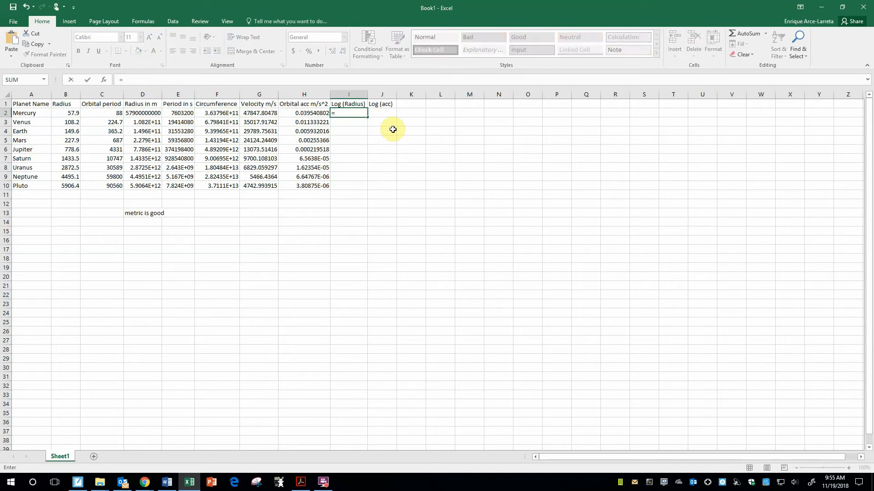
type("LOG")
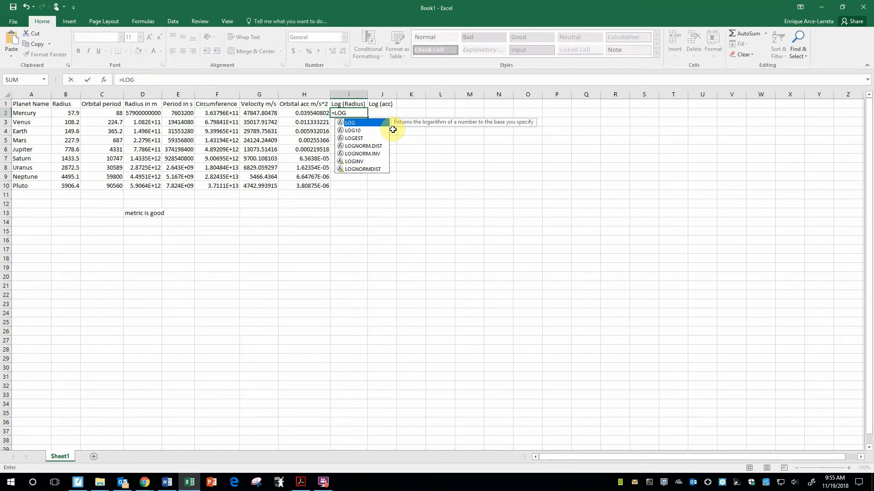
left_click(411, 175)
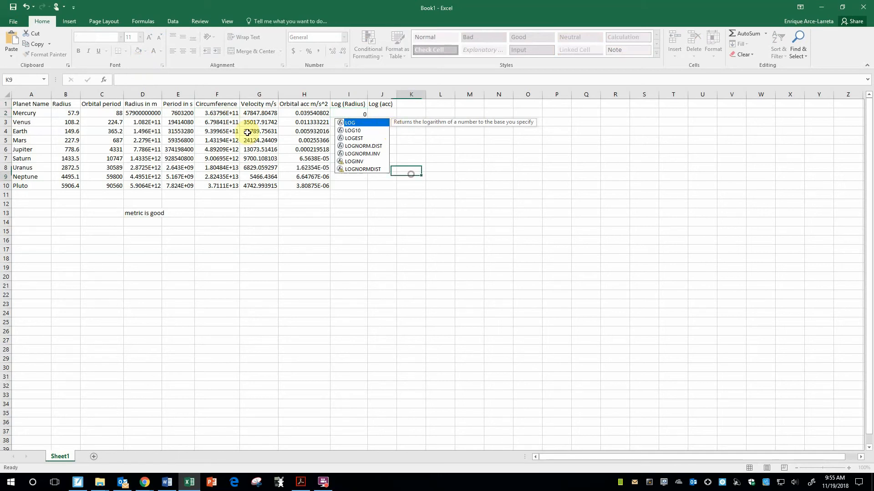
left_click(207, 115)
left_click(130, 80)
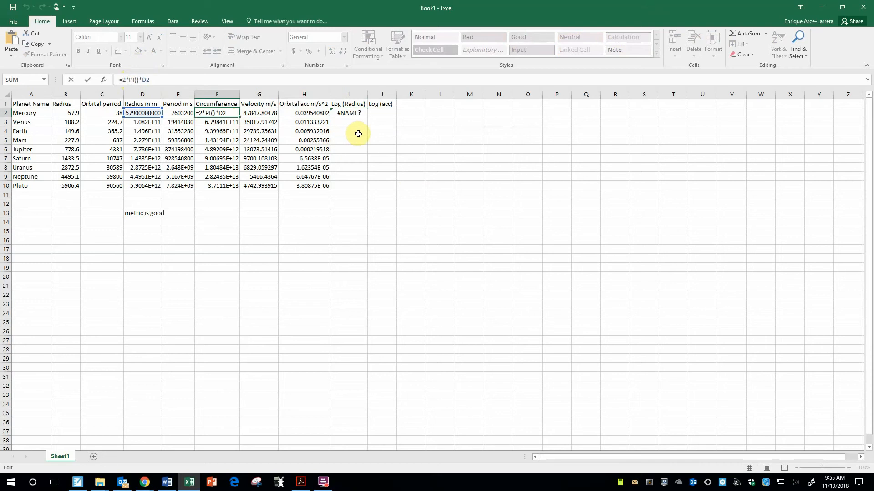
left_click(360, 113)
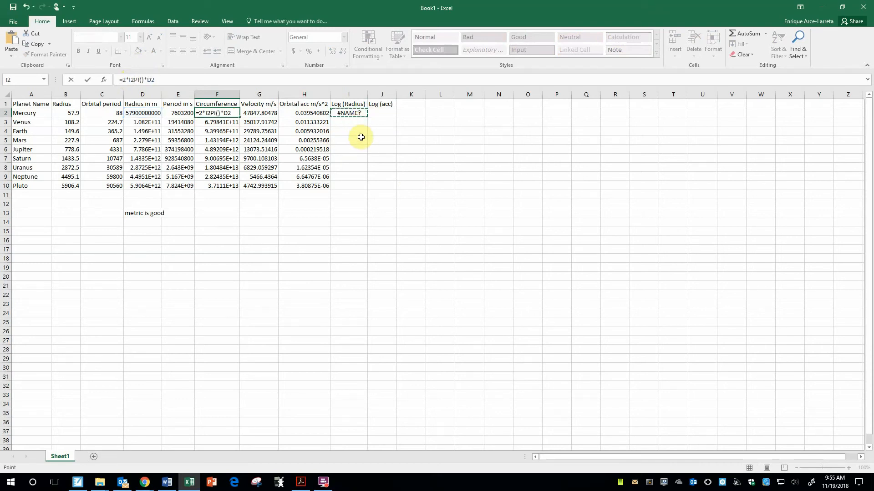
key("Escape")
Step: Complete the formula in I2 as =LOG(D2) to calculate the log of Mercury's radius in metres
left_click(358, 115)
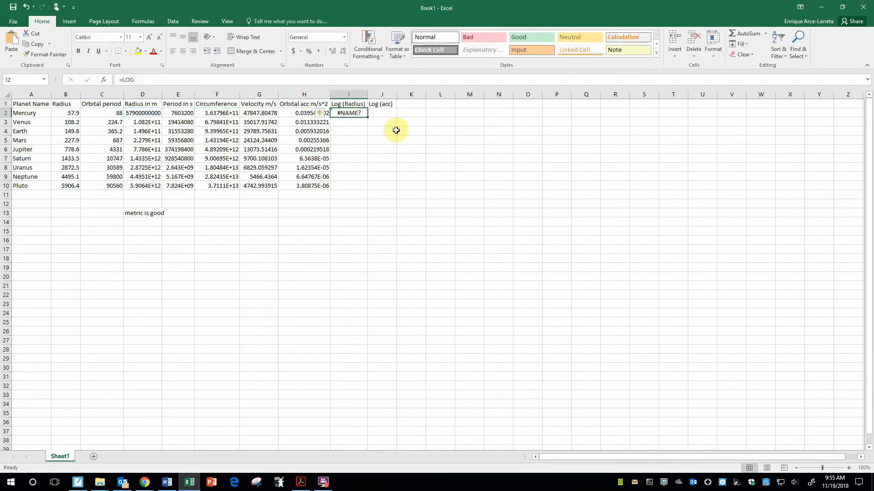
left_click(218, 80)
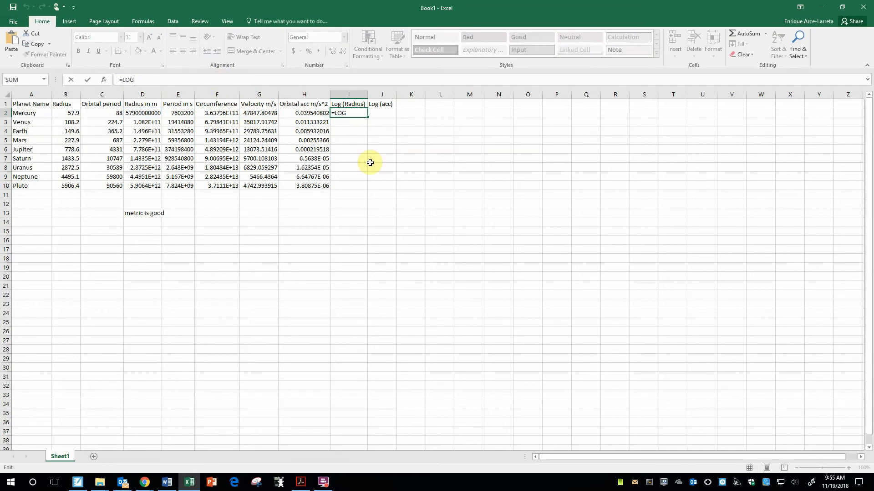
type("(")
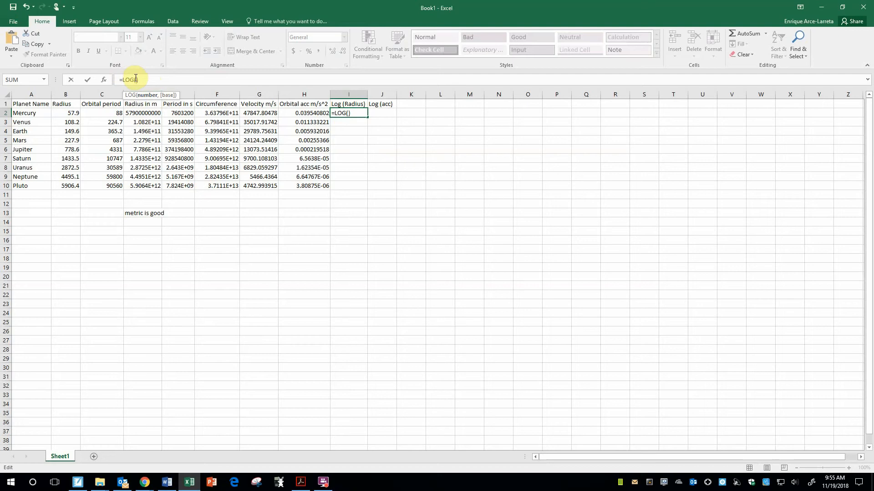
left_click(148, 112)
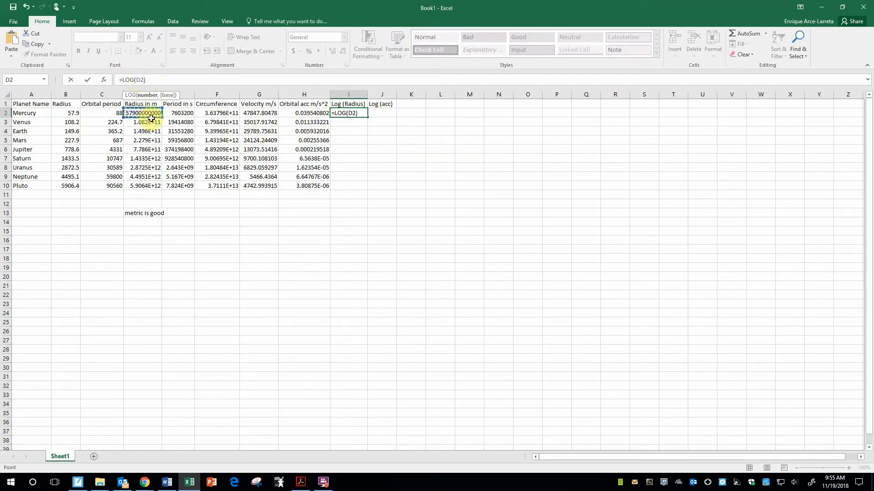
key("Return")
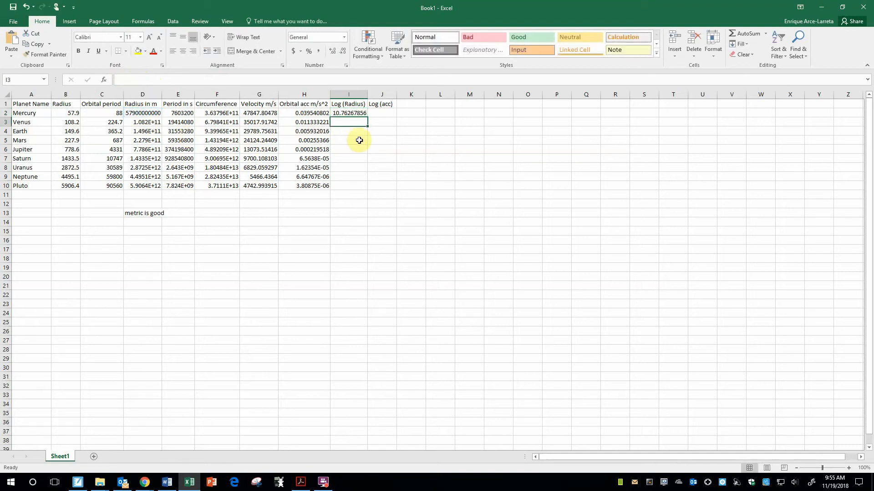
Step: Fill the log of radius formula from I2 down to Pluto's row, I10
left_click(385, 113)
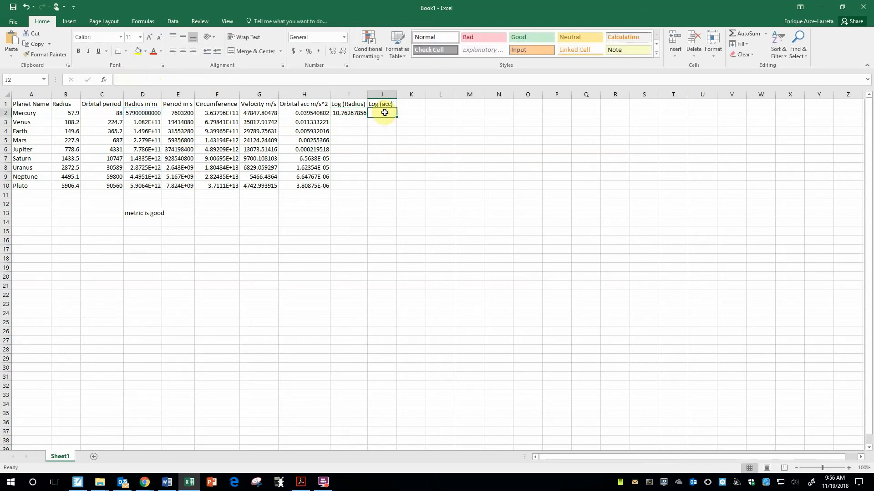
left_click(351, 114)
left_click_drag(366, 117, 360, 187)
Step: Calculate the log of Mercury's orbital acceleration in J2 with =LOG(H2)
left_click(389, 146)
key("Up")
key("Up")
key("Up")
key("Up")
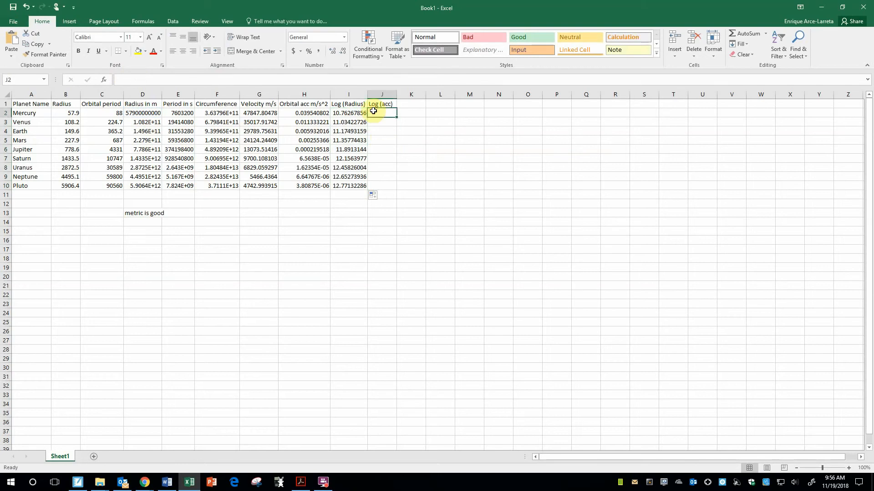
type("=")
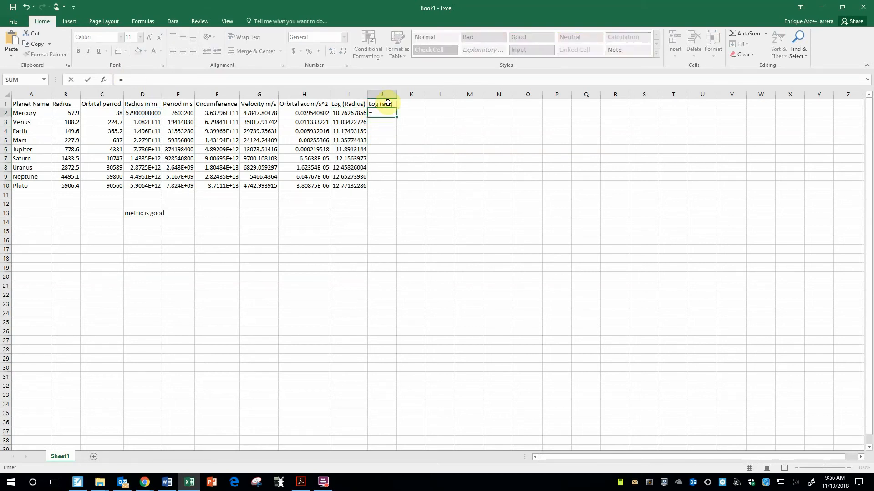
type("LO")
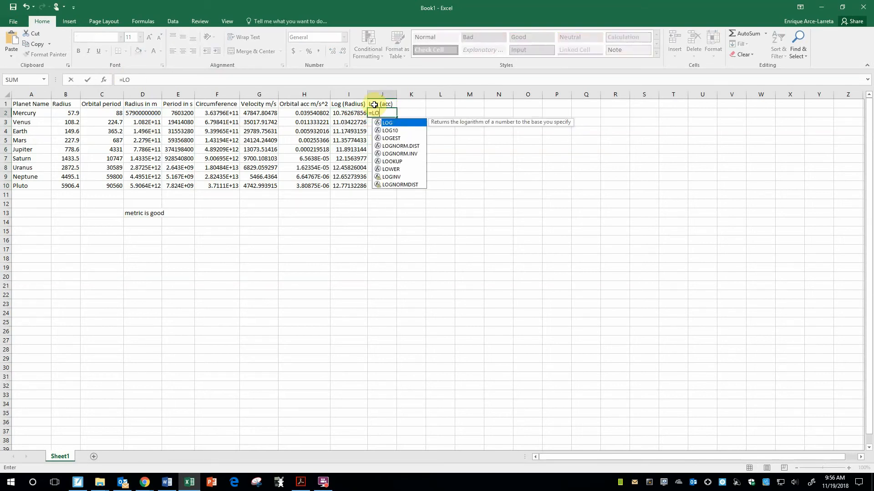
type("G(")
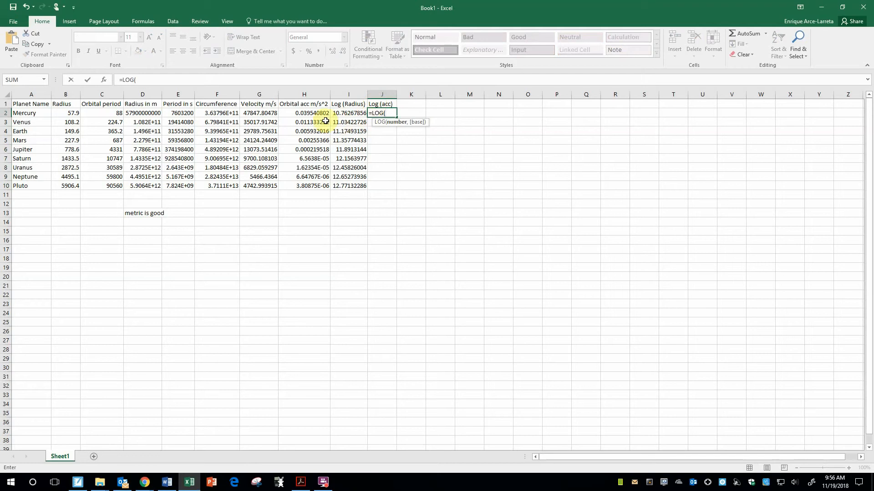
left_click(301, 113)
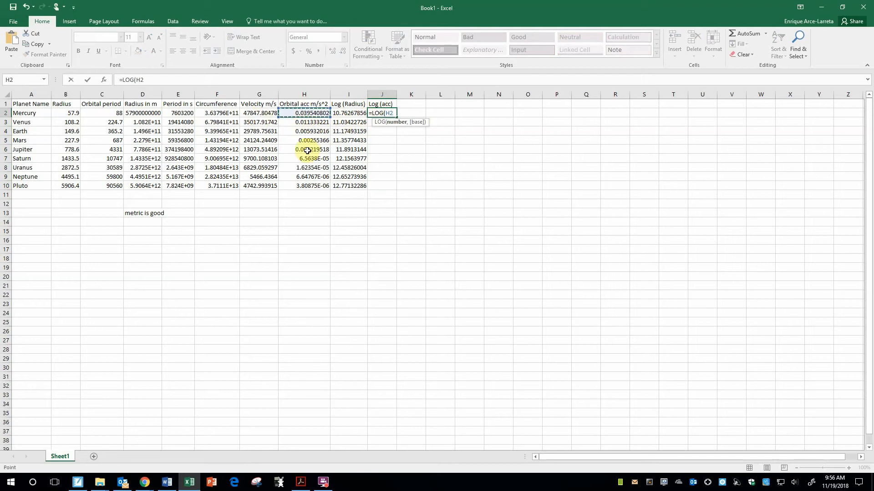
type(")")
key("Return")
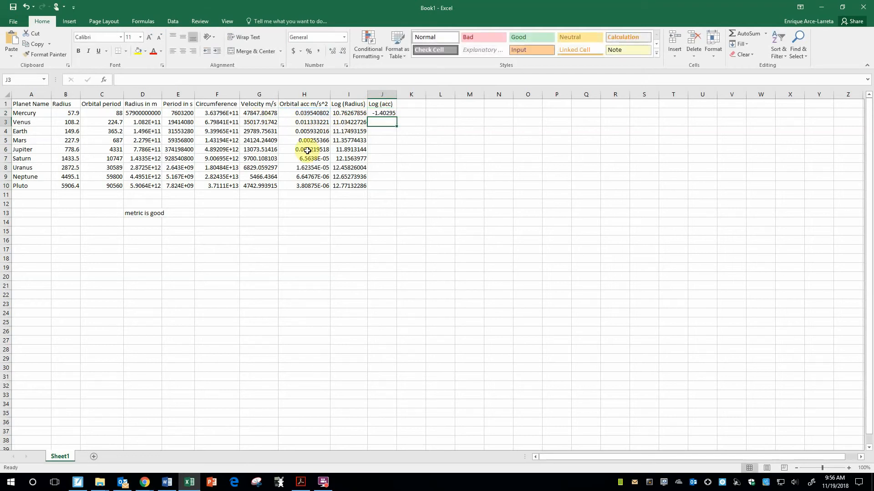
Step: Fill the log of acceleration formula from J2 down to Pluto's row, J10
left_click(387, 113)
left_click_drag(396, 116, 392, 186)
left_click(429, 181)
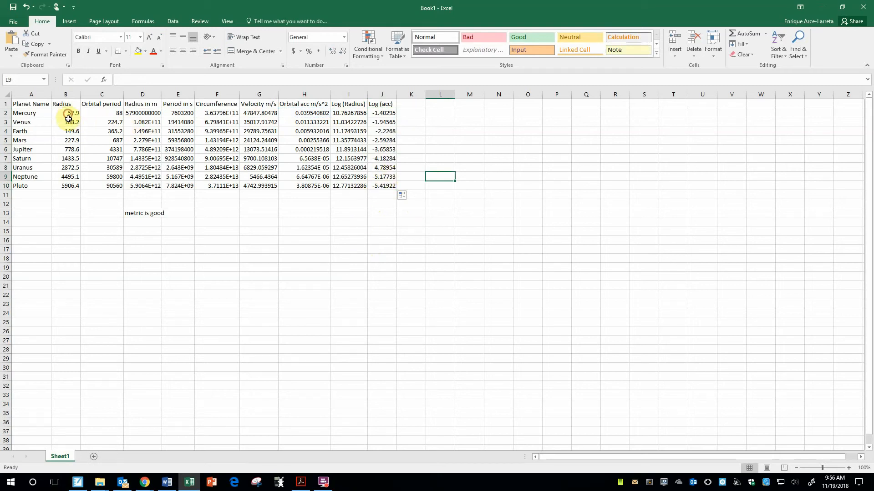
Step: Review the raw data in B2:C10, the calculated values in D2:J10, and the radius and orbital acceleration columns
left_click_drag(68, 114, 105, 189)
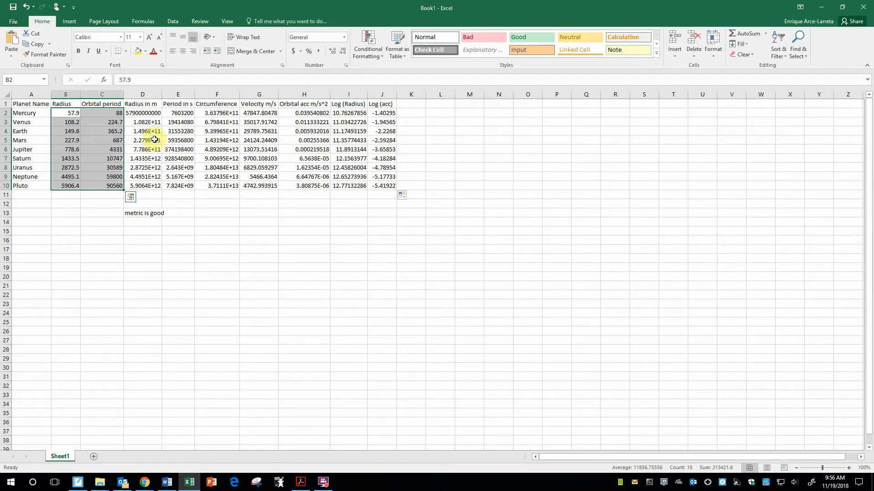
left_click_drag(148, 113, 383, 186)
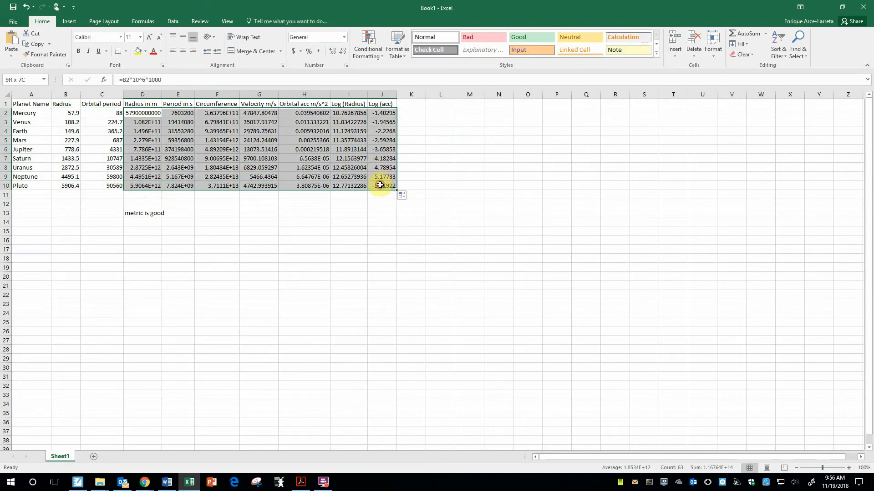
left_click(373, 203)
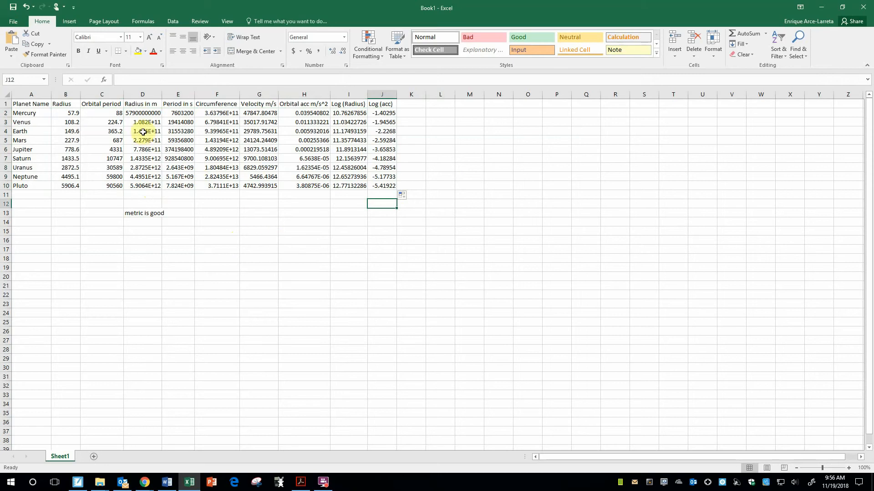
left_click_drag(150, 113, 154, 186)
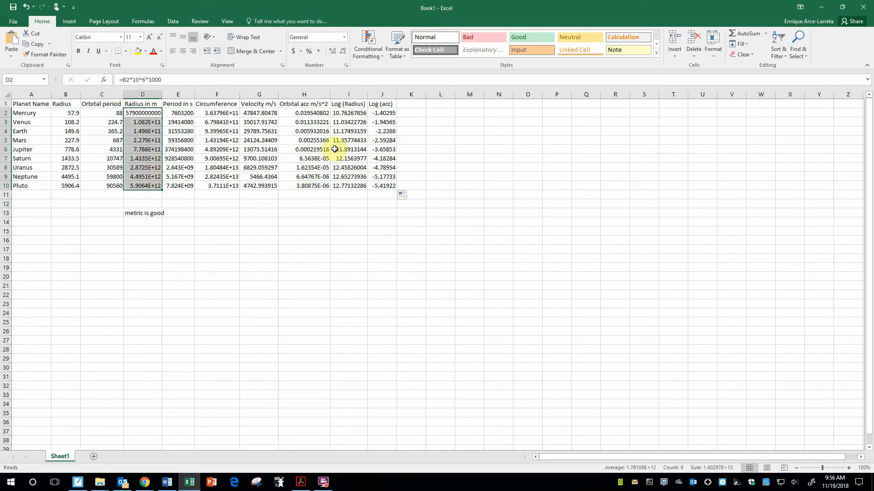
left_click_drag(314, 112, 318, 187)
left_click_drag(142, 114, 146, 185)
left_click_drag(305, 115, 315, 185)
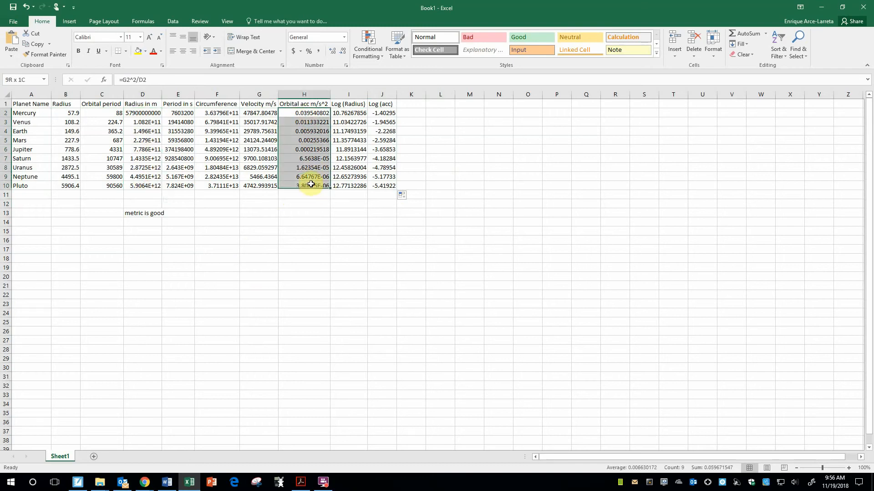
Step: Insert a markers-only scatter chart of orbital acceleration (H2:H10) against radius in metres (D2:D10) and move it below the "metric is good" note
left_click_drag(156, 113, 148, 187)
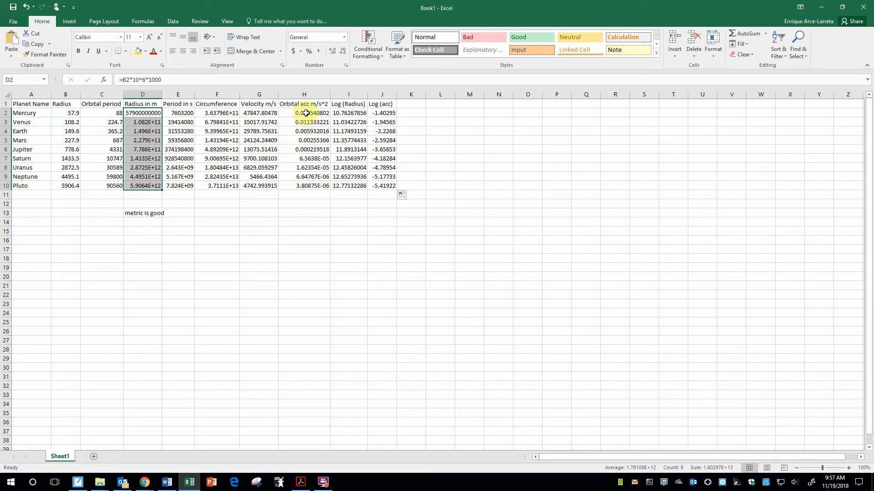
left_click_drag(306, 113, 309, 183)
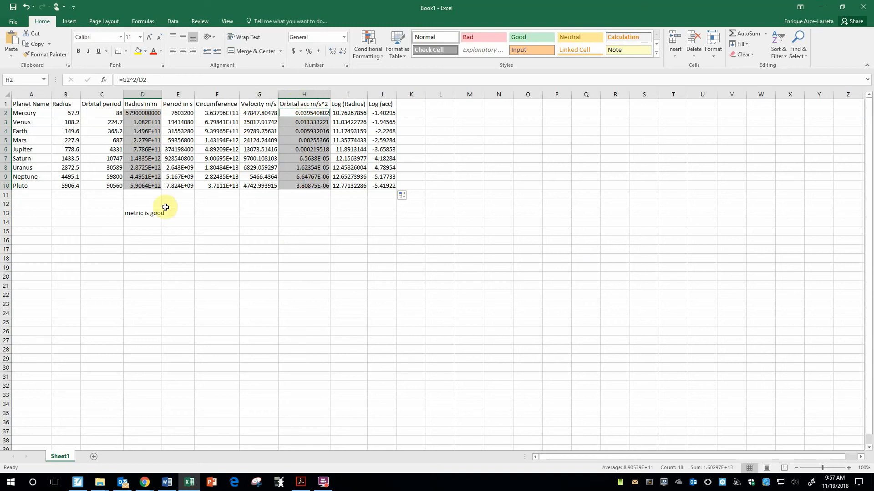
left_click(71, 21)
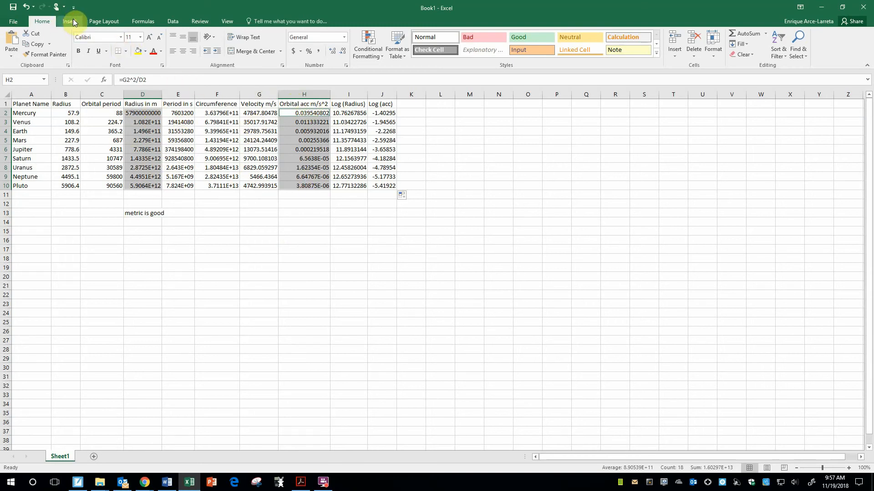
left_click(74, 21)
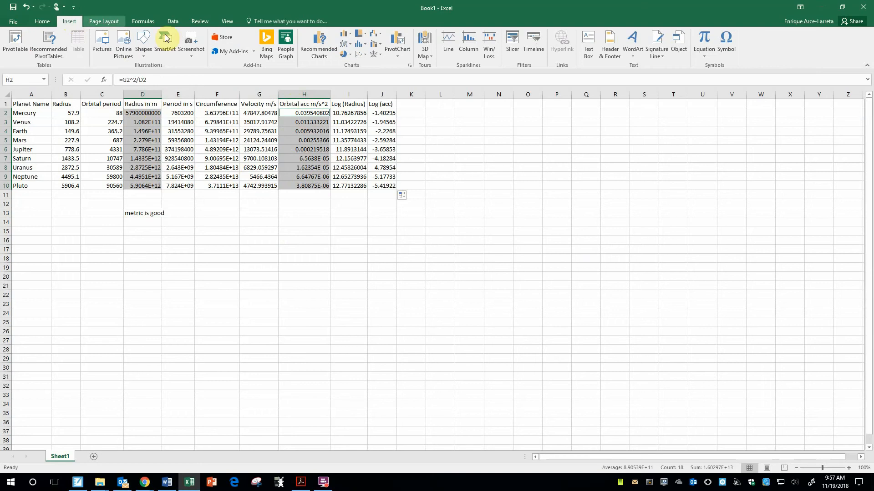
left_click(359, 56)
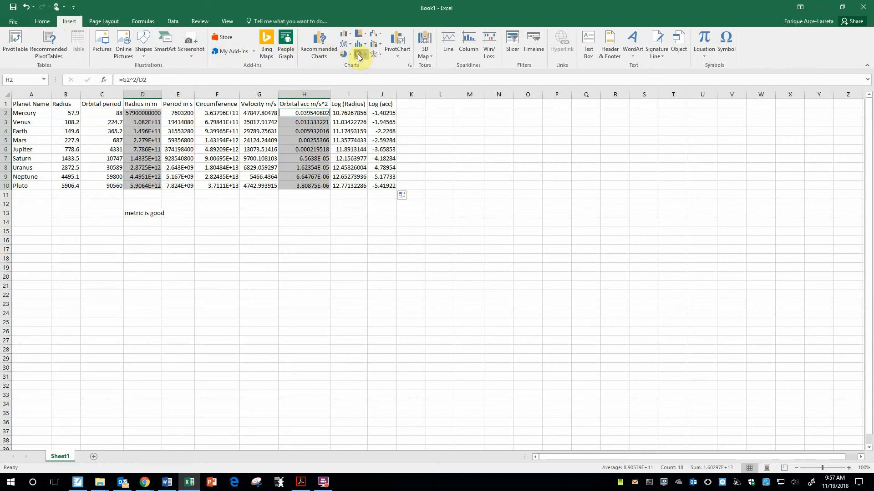
left_click(360, 54)
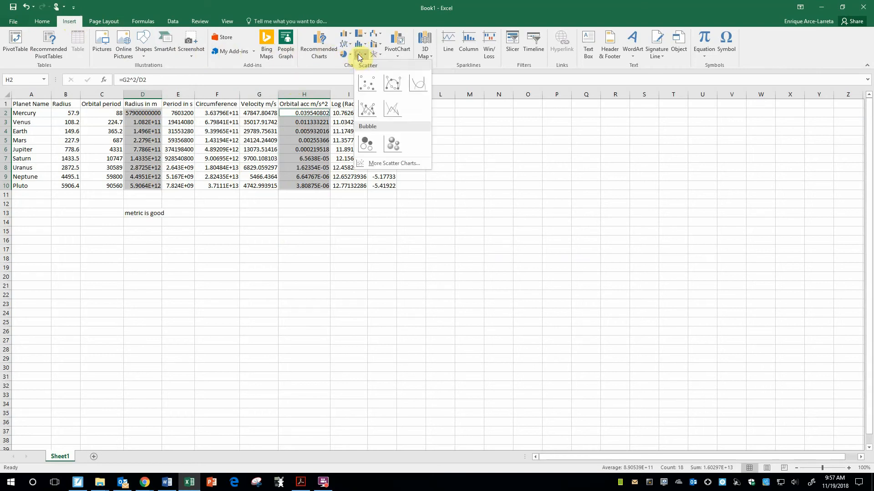
left_click(368, 84)
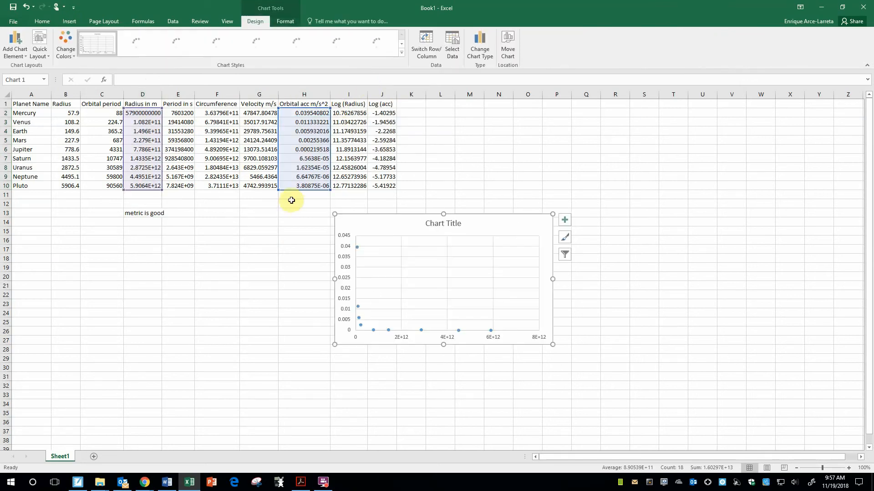
left_click_drag(386, 220, 220, 228)
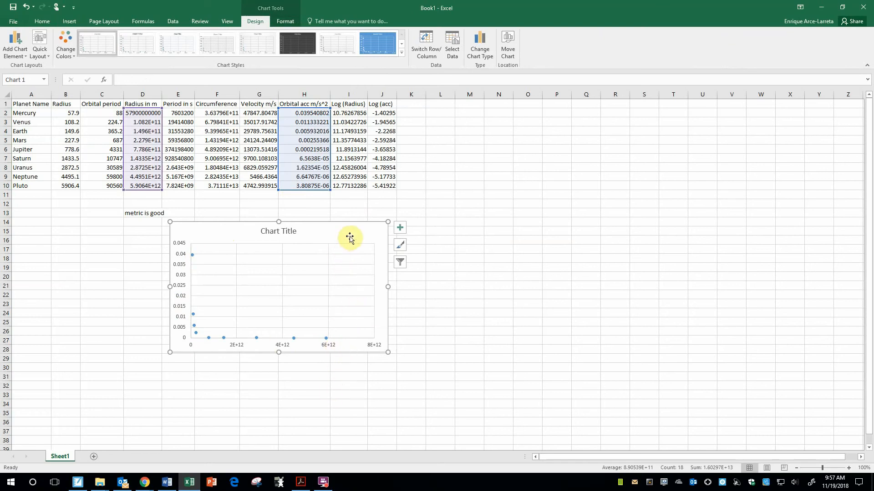
left_click_drag(347, 237, 263, 249)
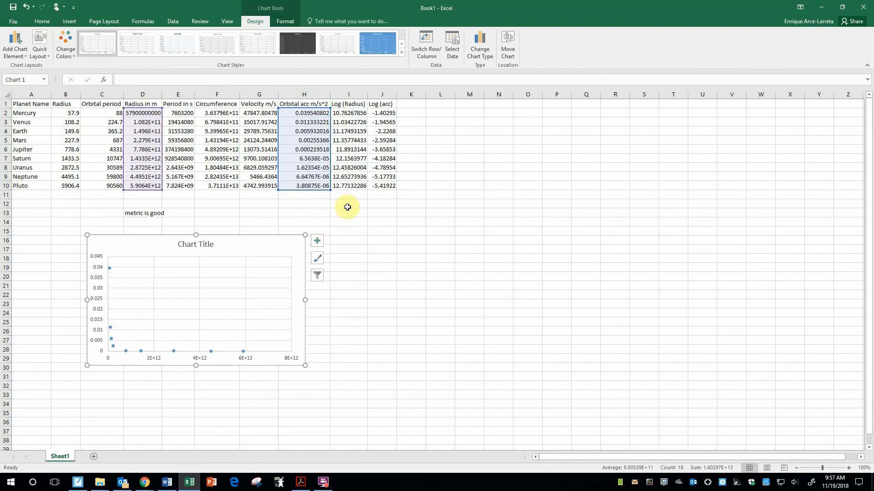
Step: Insert a markers-only scatter chart of log acceleration against log radius (I2:J10) and place it beside the first chart
left_click(414, 218)
left_click_drag(348, 112, 384, 186)
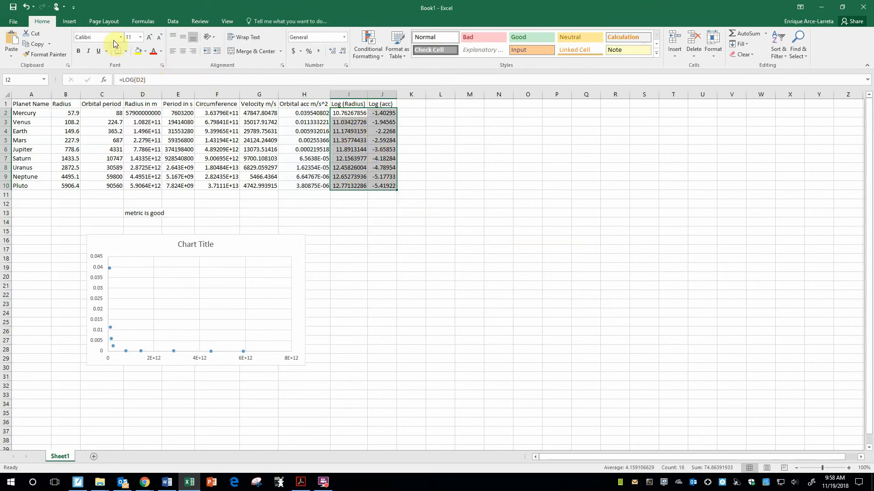
left_click(69, 23)
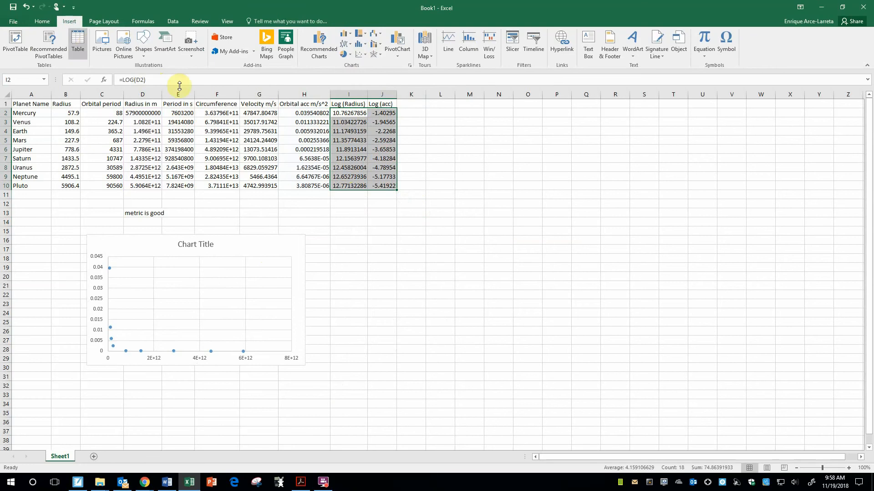
left_click(358, 56)
left_click(366, 84)
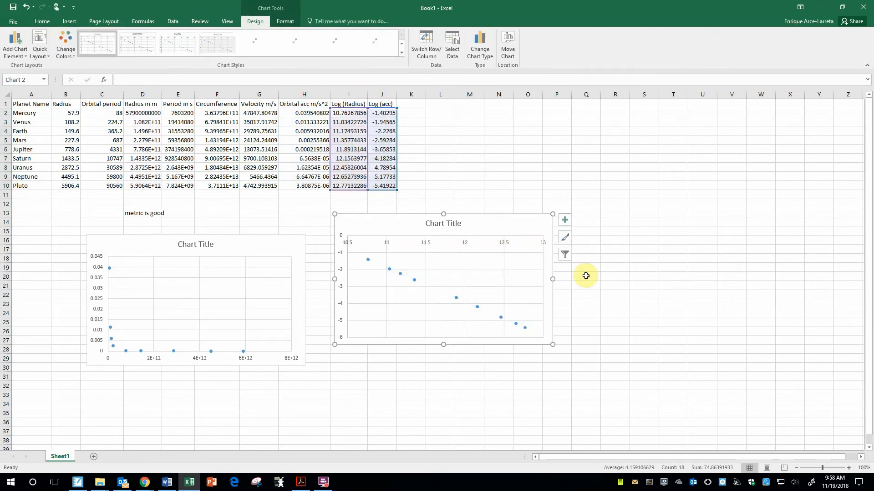
mouse_move(512, 224)
left_mouse_down()
mouse_move(530, 245)
mouse_move(520, 233)
left_mouse_up()
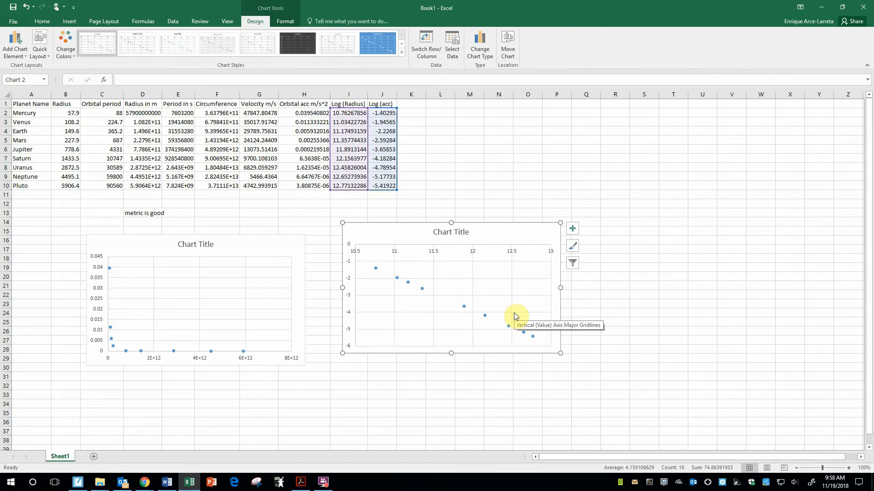
Step: Change the title of the acceleration against radius chart to "Radius vs Acceleration"
left_click(208, 242)
left_click_drag(213, 244, 174, 244)
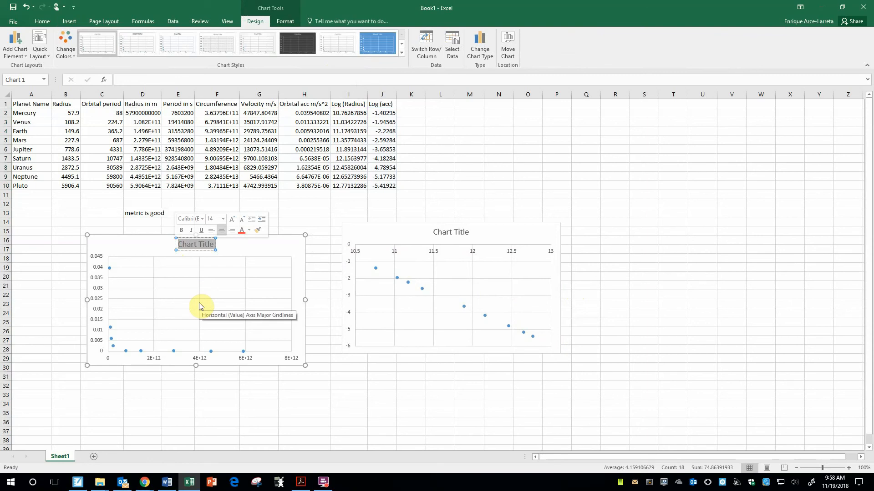
type("Radius v")
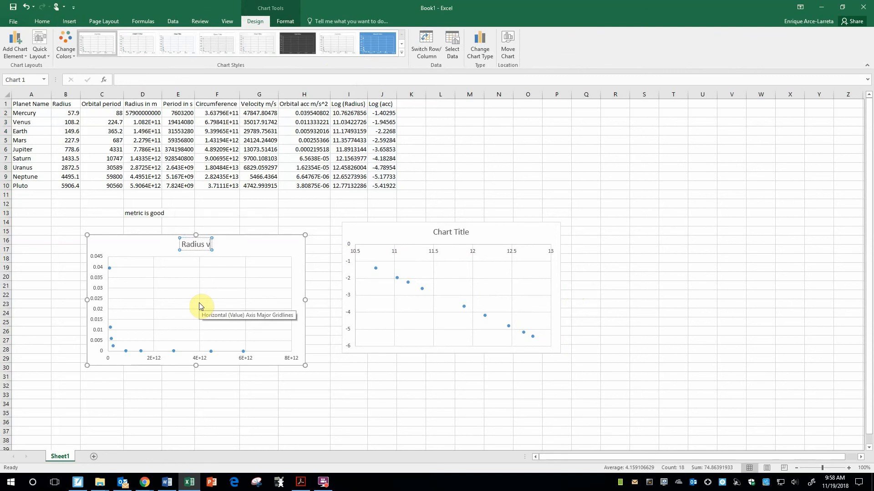
type("s Acc")
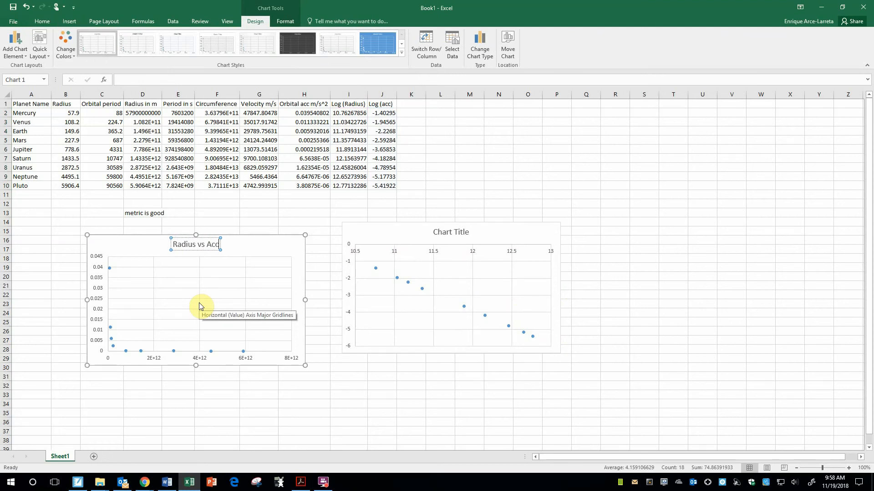
type("eleration")
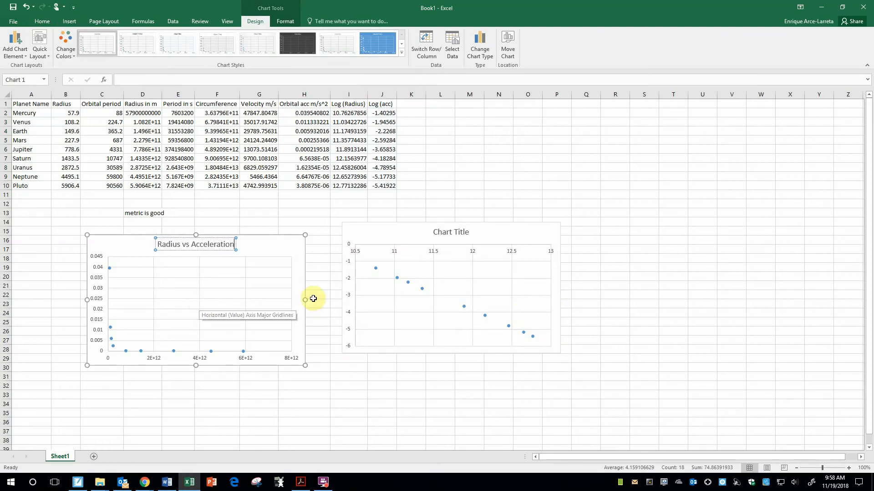
left_click(313, 299)
Step: Add axis titles to the Radius vs Acceleration chart and label the horizontal axis "Radius (m)"
left_click(298, 270)
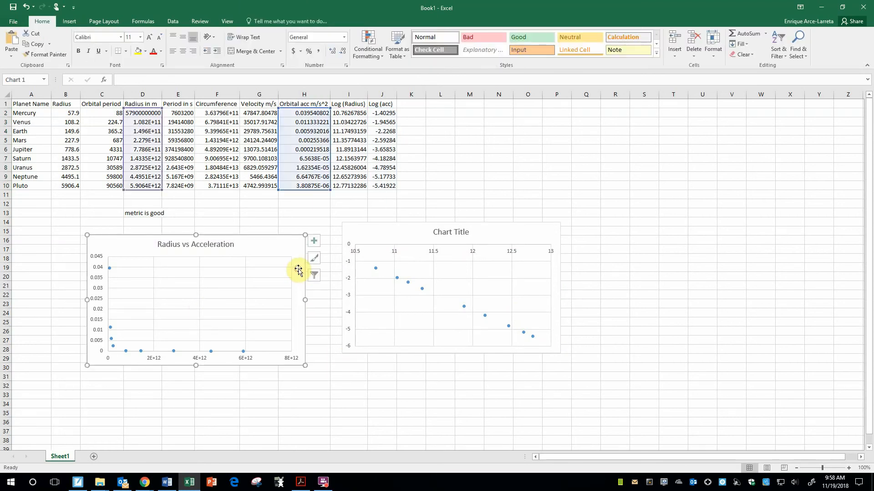
left_click(318, 242)
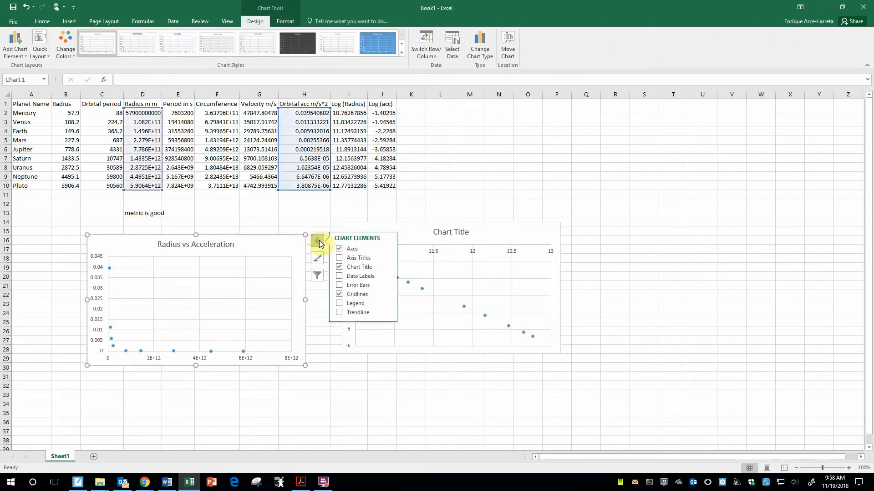
left_click(339, 258)
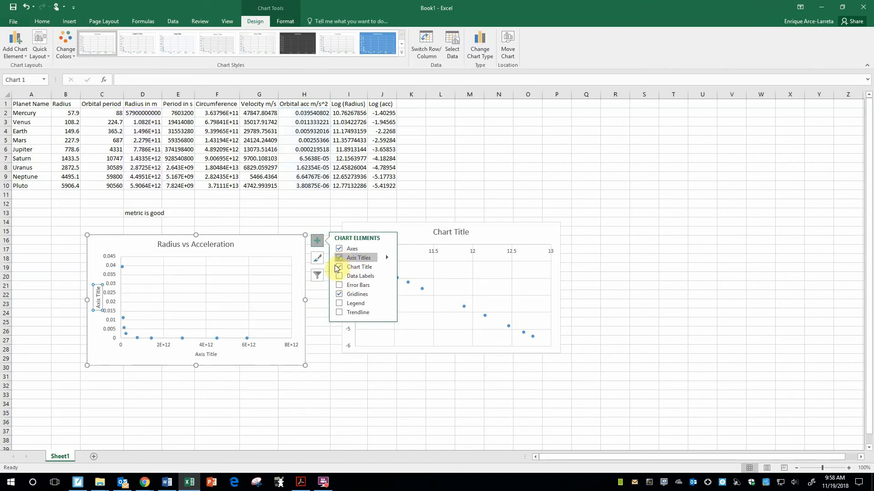
double_click(210, 355)
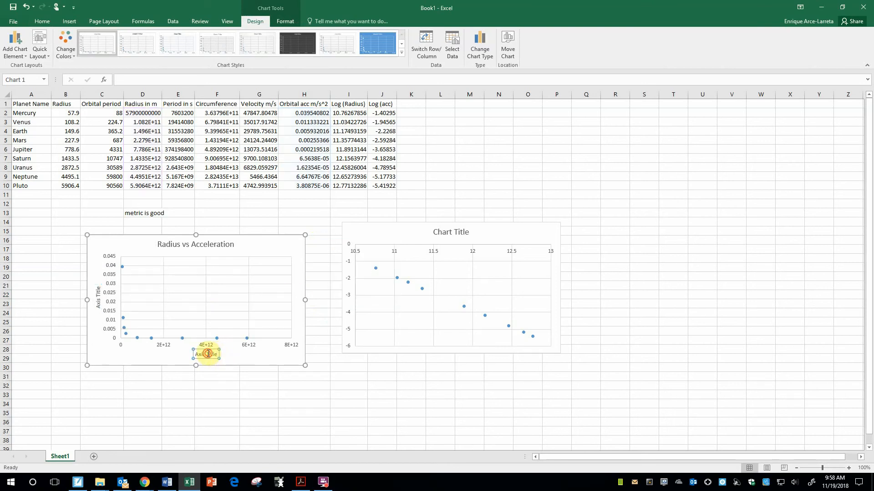
left_click(198, 355)
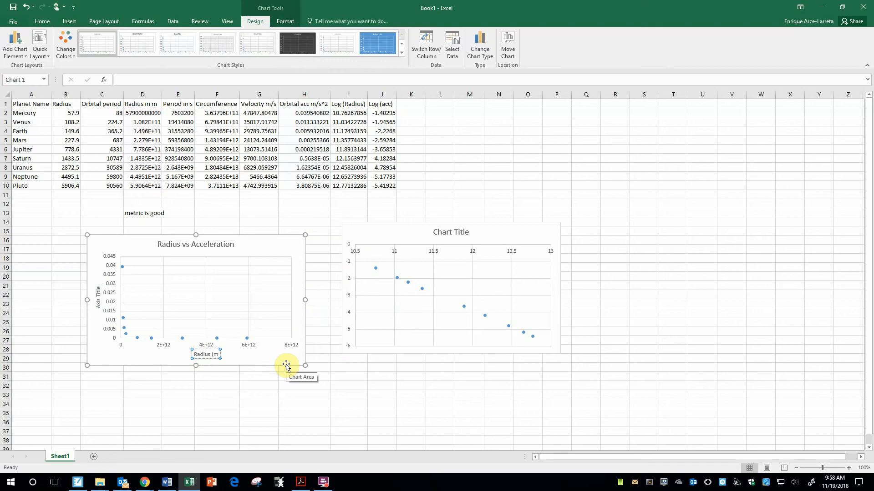
left_click(98, 297)
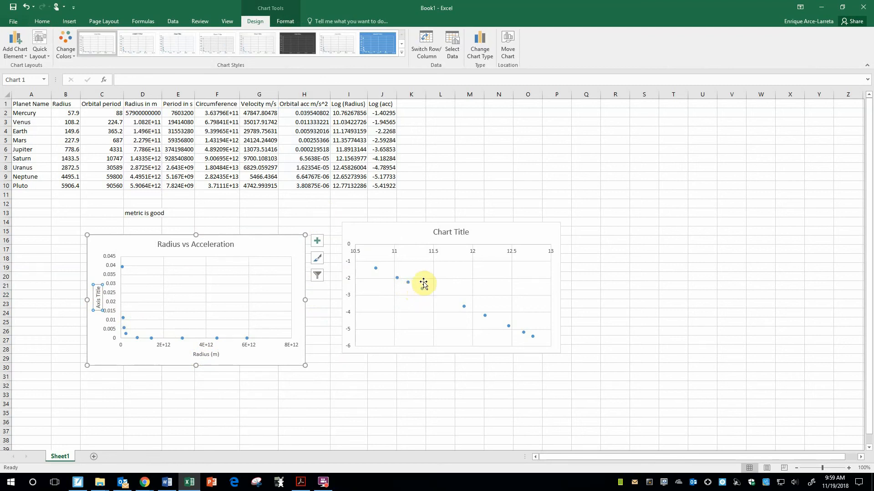
Step: Change the log chart's data series markers to the built-in X type
left_click(396, 281)
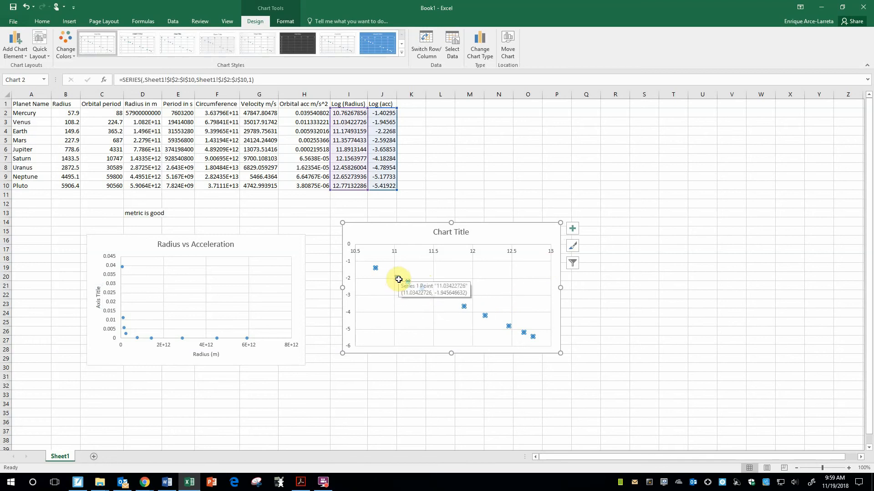
left_click(248, 338)
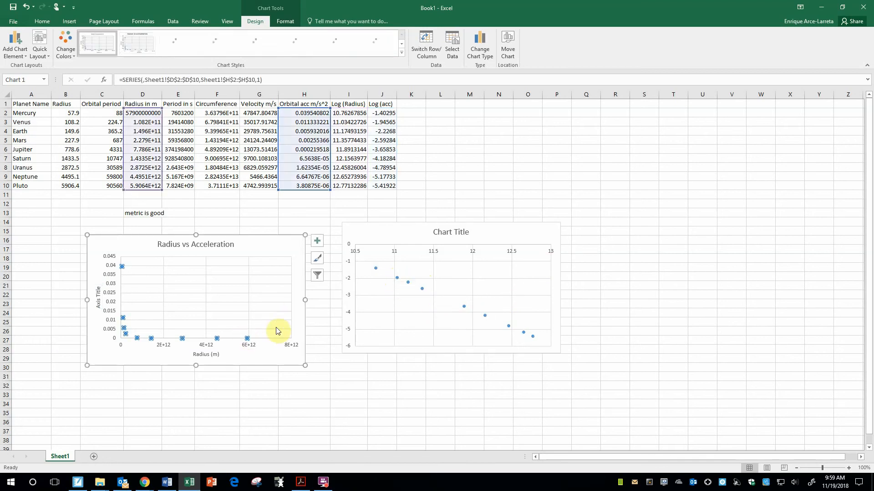
left_click(432, 292)
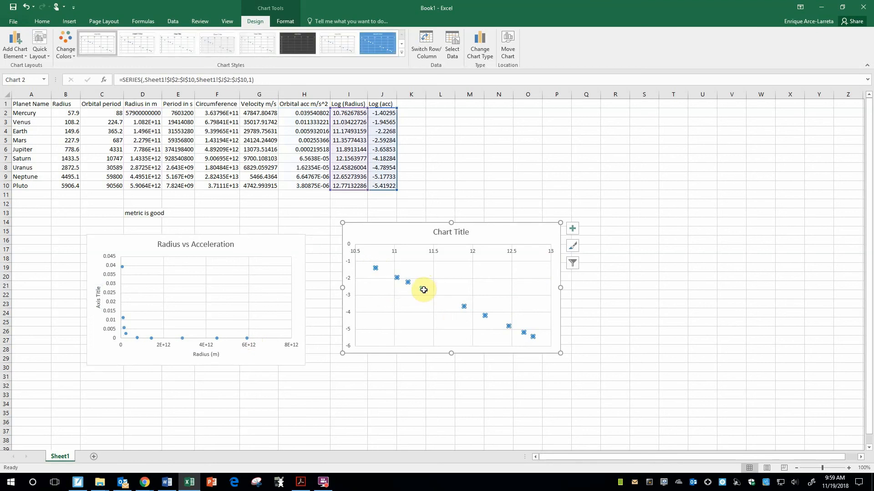
right_click(422, 290)
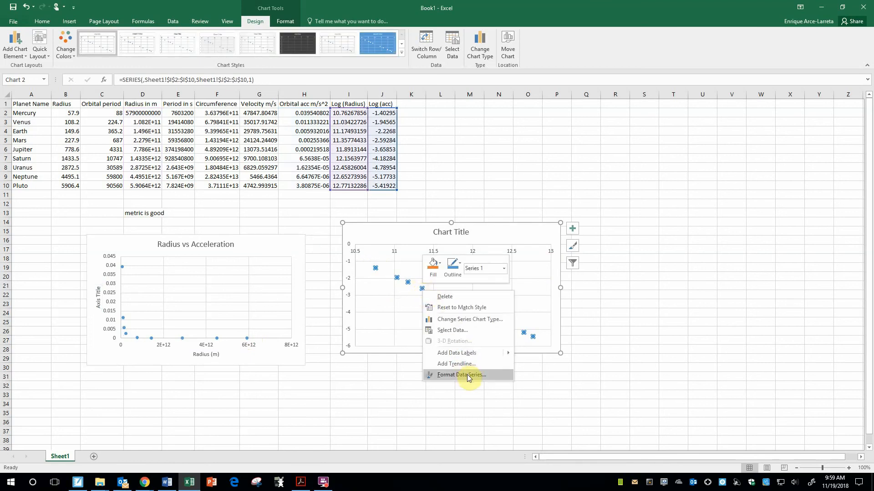
left_click(468, 377)
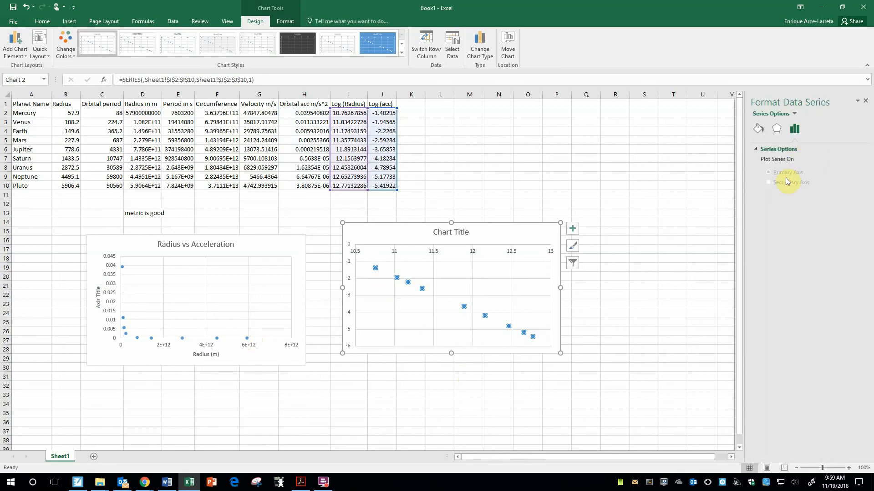
left_click(762, 130)
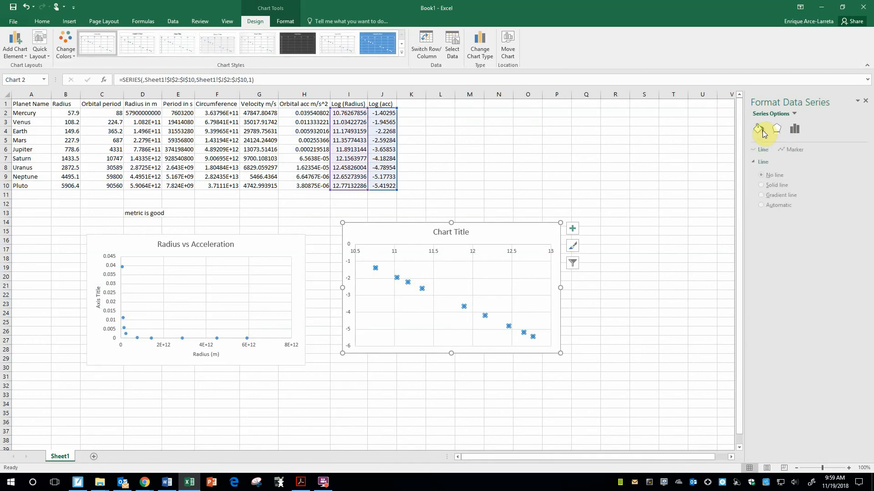
left_click(797, 149)
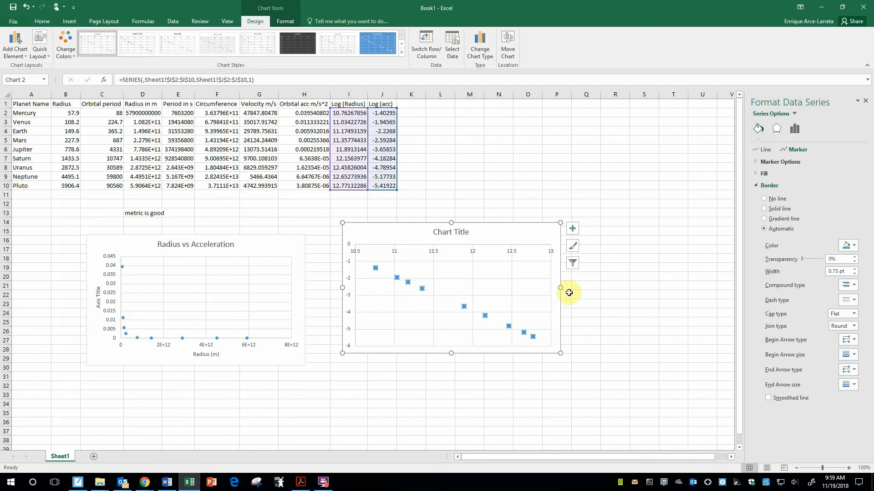
left_click(771, 163)
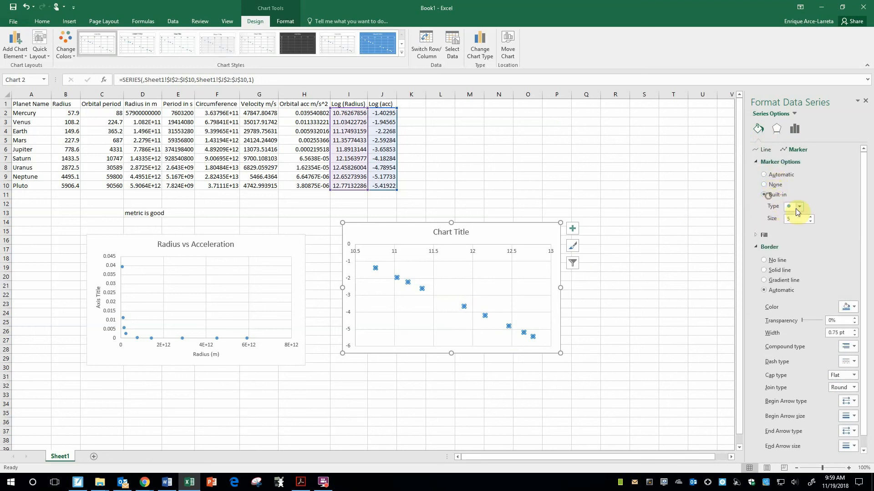
left_click(796, 207)
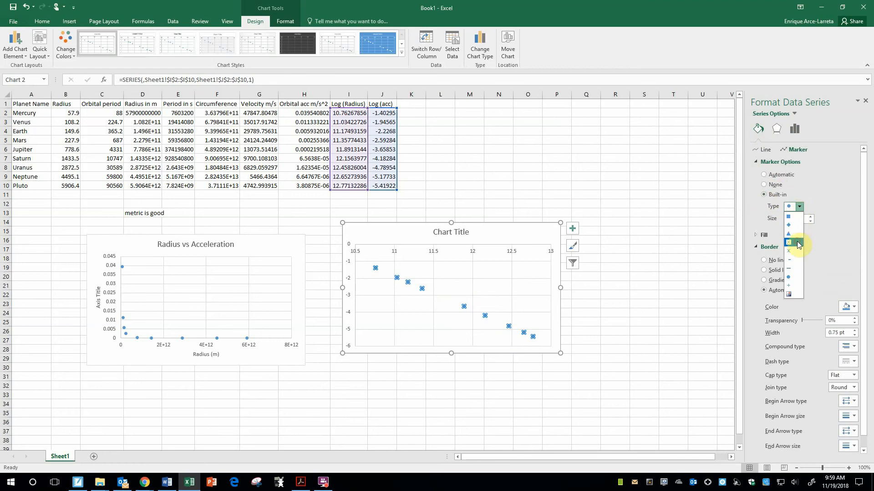
left_click(790, 242)
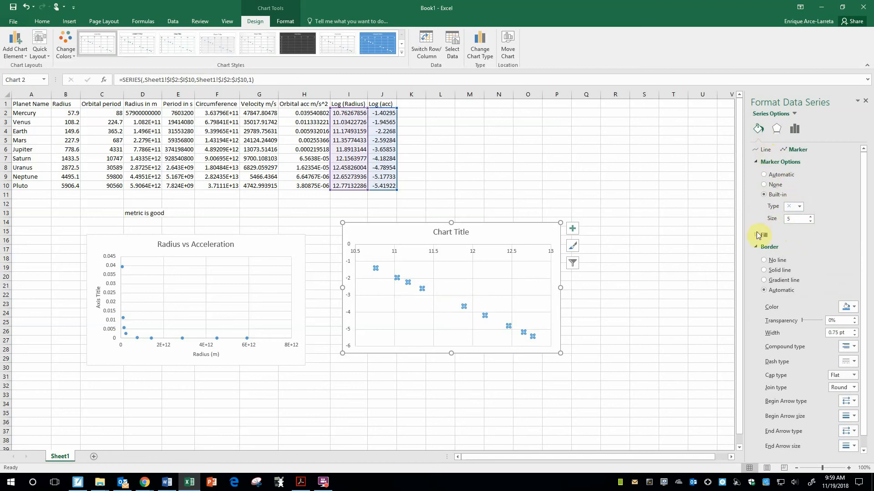
left_click(660, 355)
left_click(552, 346)
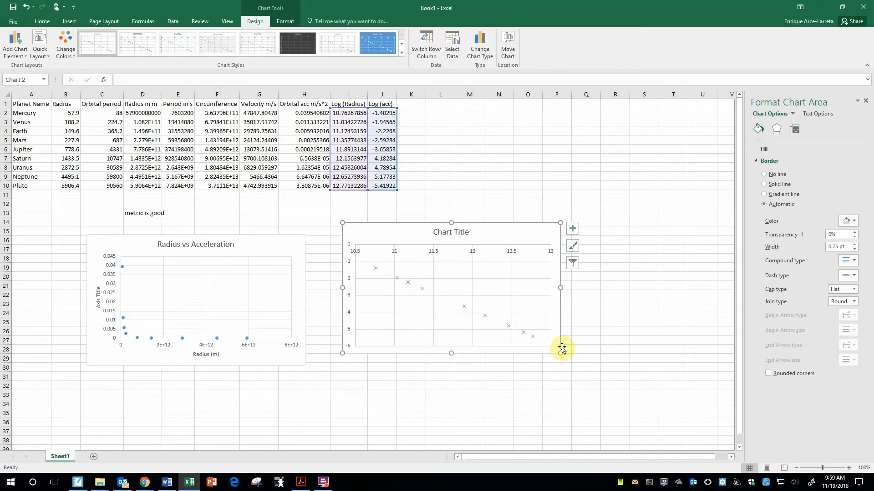
Step: Set the border colour of the log chart's X markers to black
left_click(523, 332)
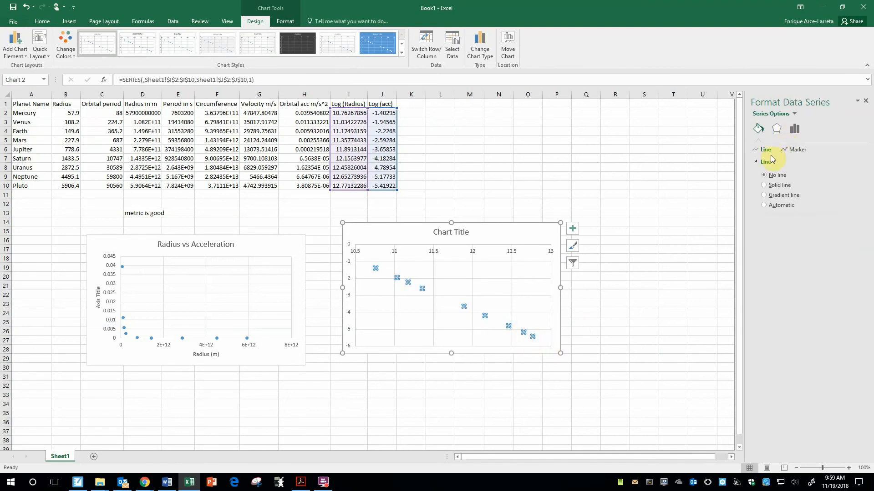
left_click(793, 151)
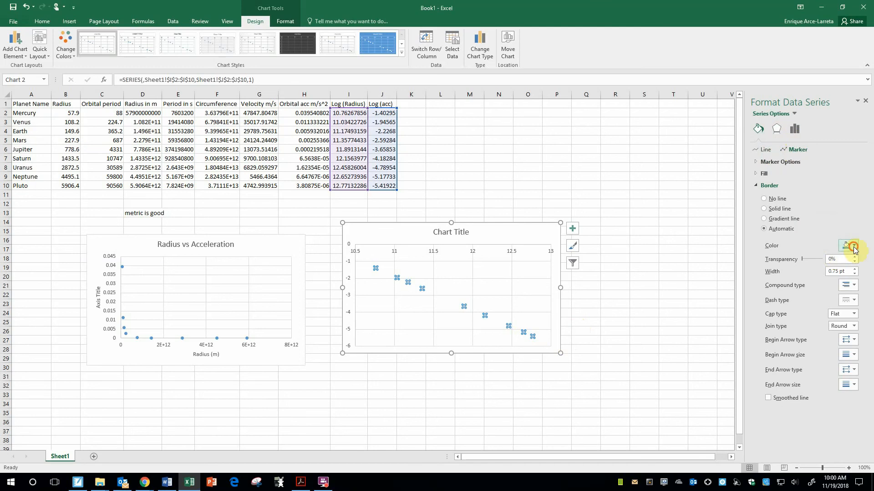
left_click(854, 247)
left_click(805, 264)
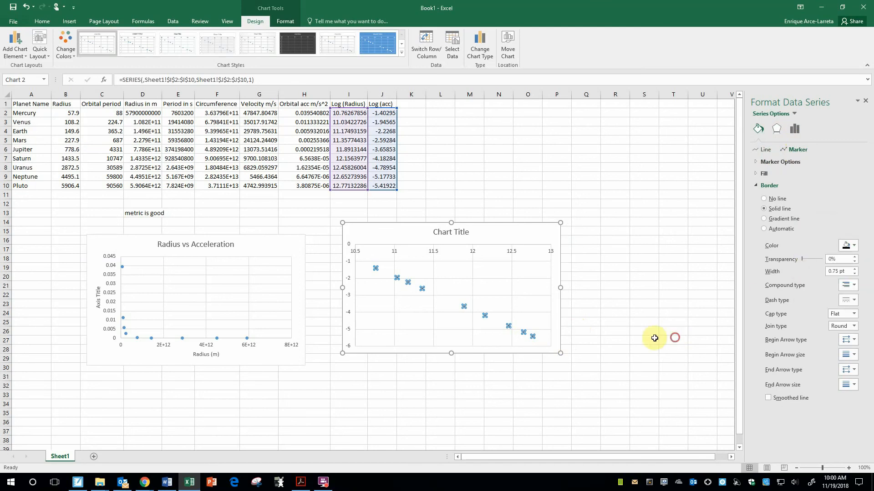
left_click(674, 338)
left_click(500, 344)
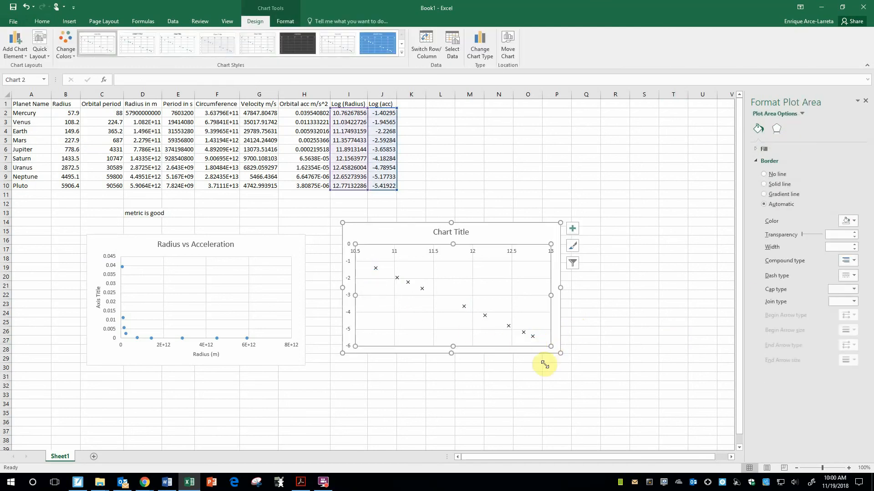
Step: Add a trendline to the log chart's data series and open its formatting options
left_click(454, 232)
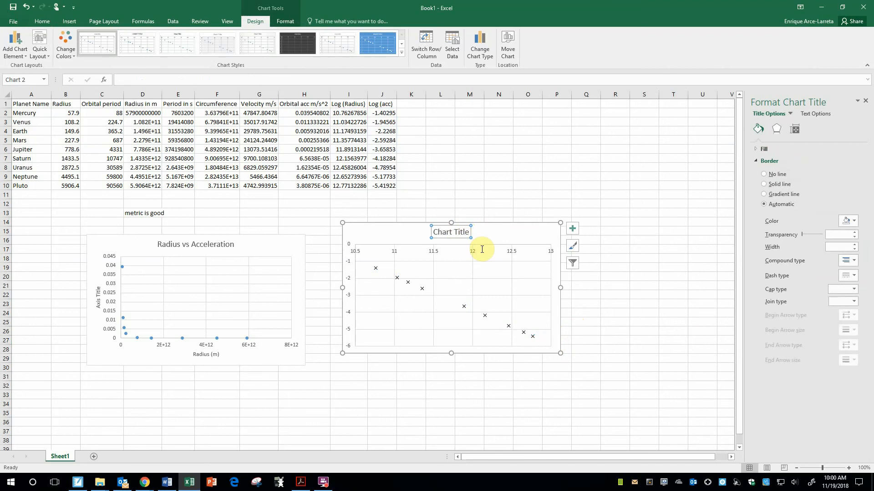
left_click(485, 316)
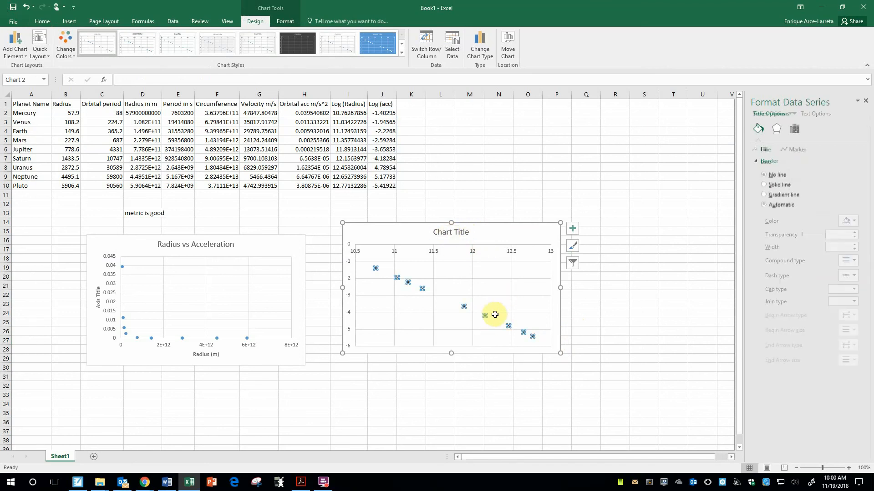
left_click(573, 231)
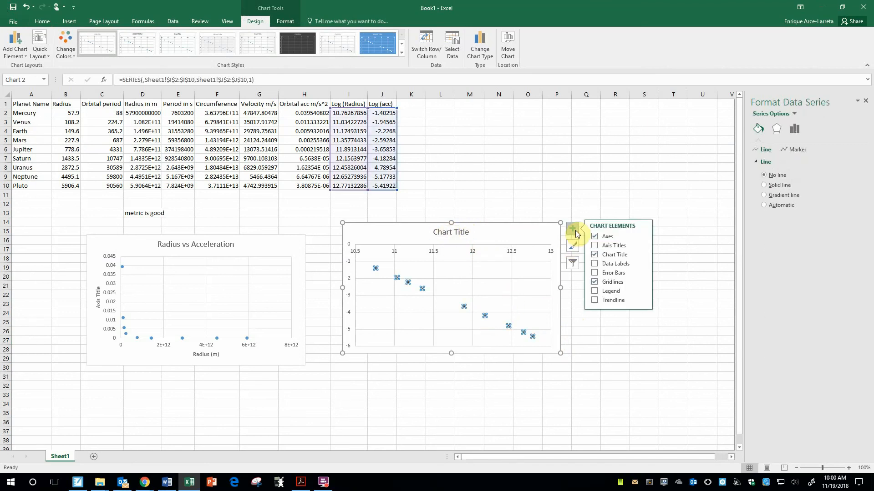
left_click(595, 301)
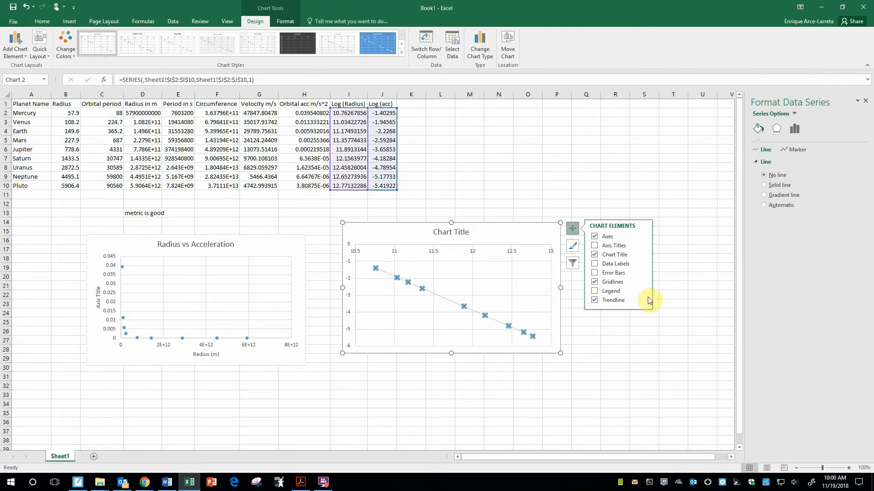
left_click(643, 301)
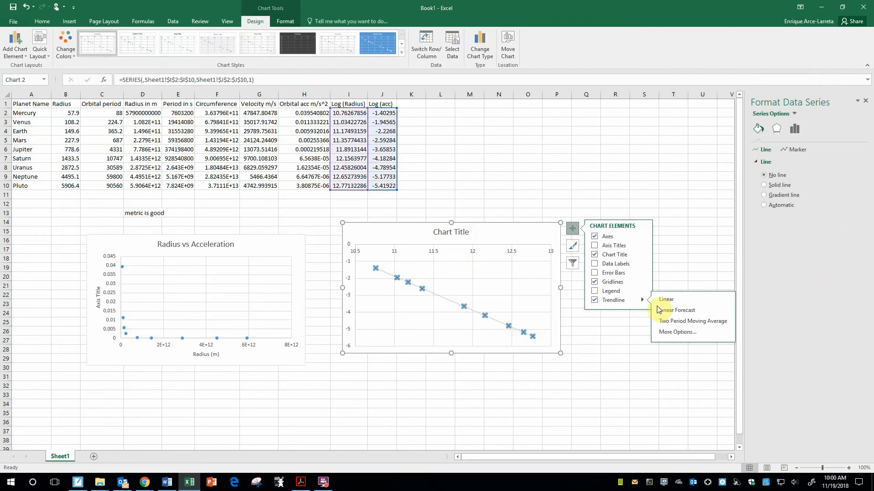
left_click(678, 336)
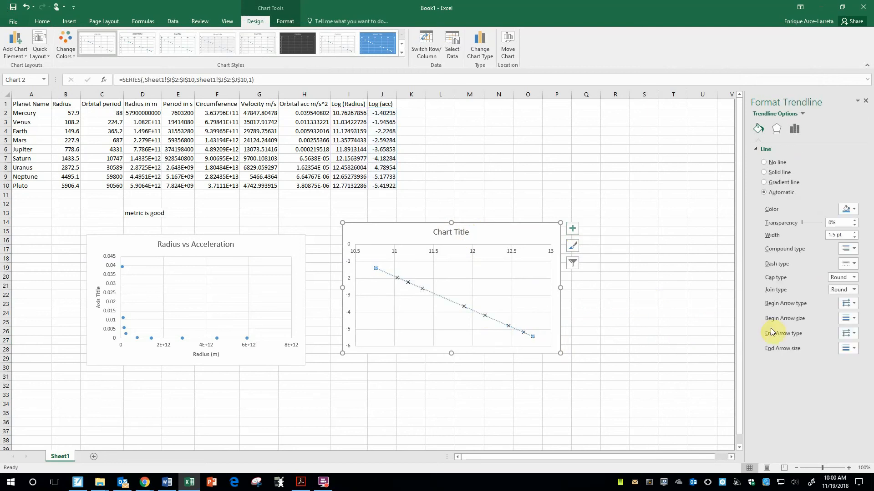
Step: Display the linear trendline's equation and R-squared value on the log chart
left_click(777, 131)
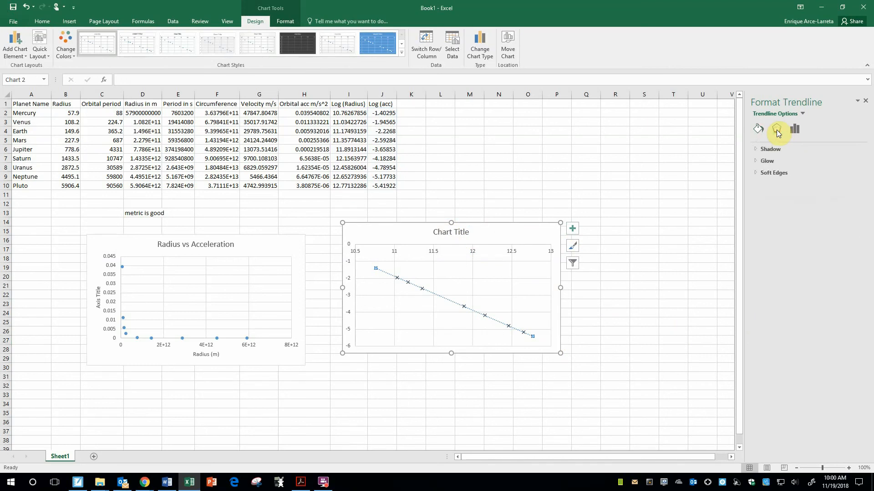
left_click(759, 130)
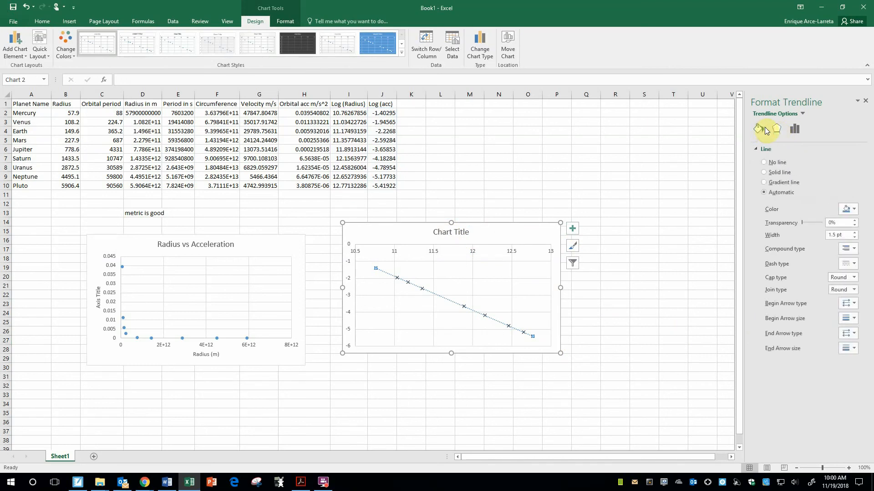
left_click(795, 130)
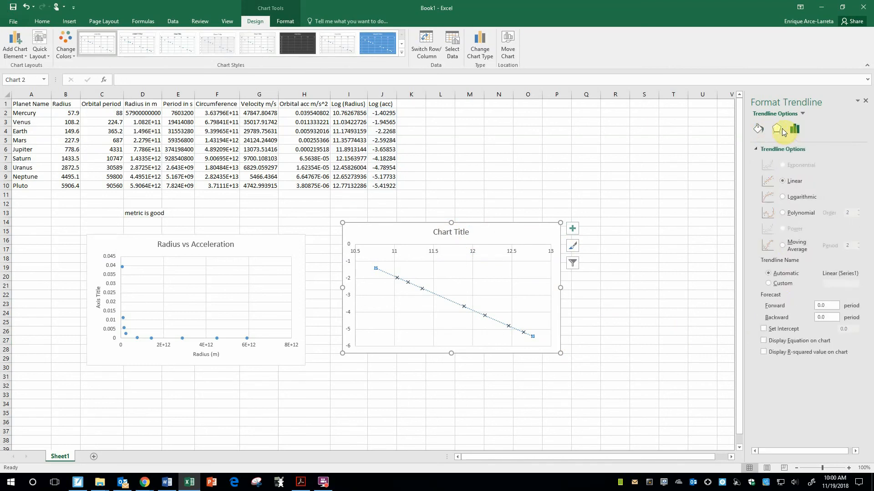
left_click(764, 341)
left_click(763, 352)
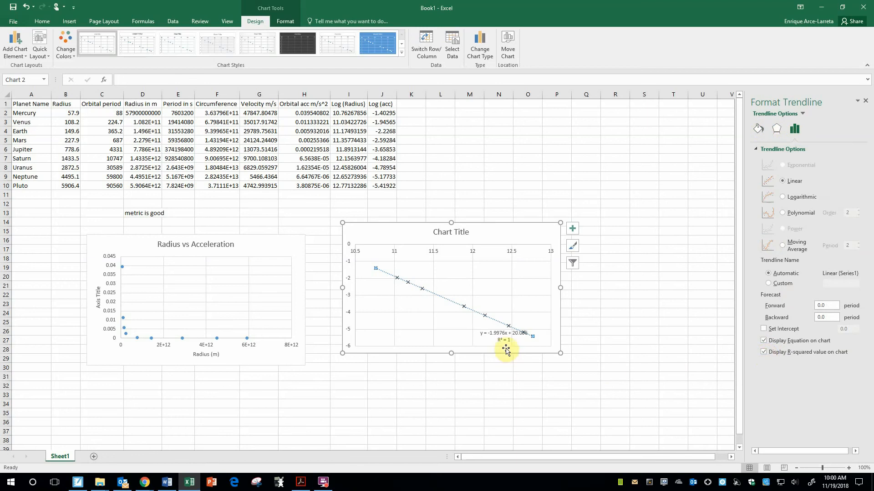
Step: Move the trendline equation label to the empty plot area above the log chart's trendline and deselect the chart
left_click_drag(503, 337, 509, 287)
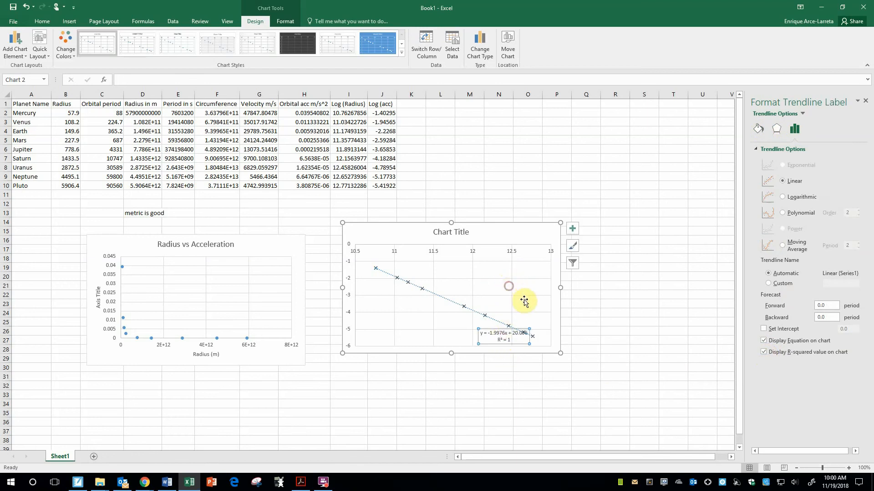
left_click(499, 301)
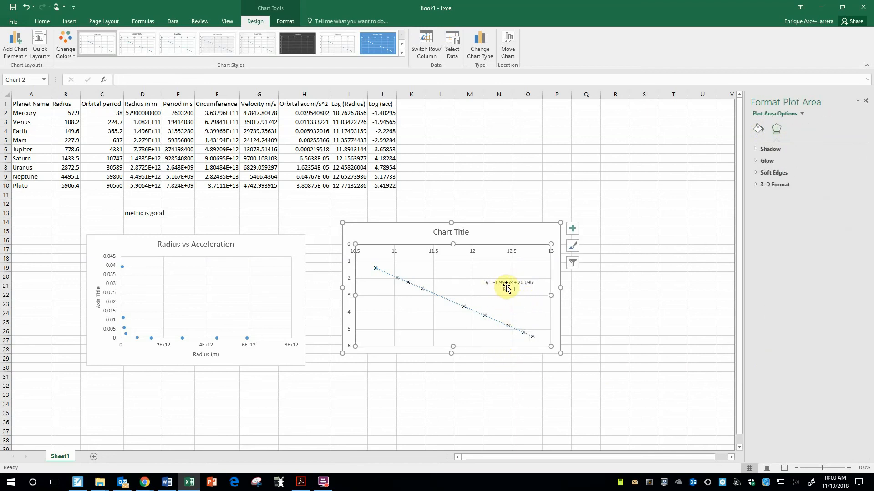
left_click(503, 286)
left_click(490, 289)
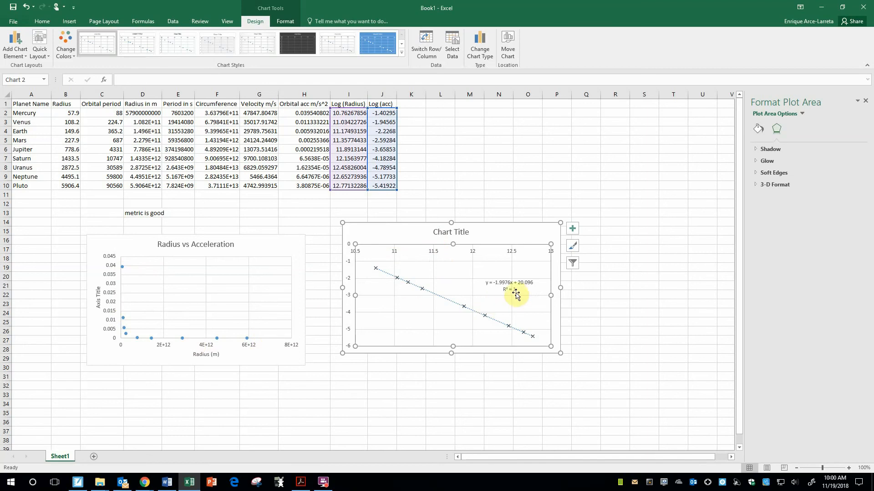
left_click(503, 185)
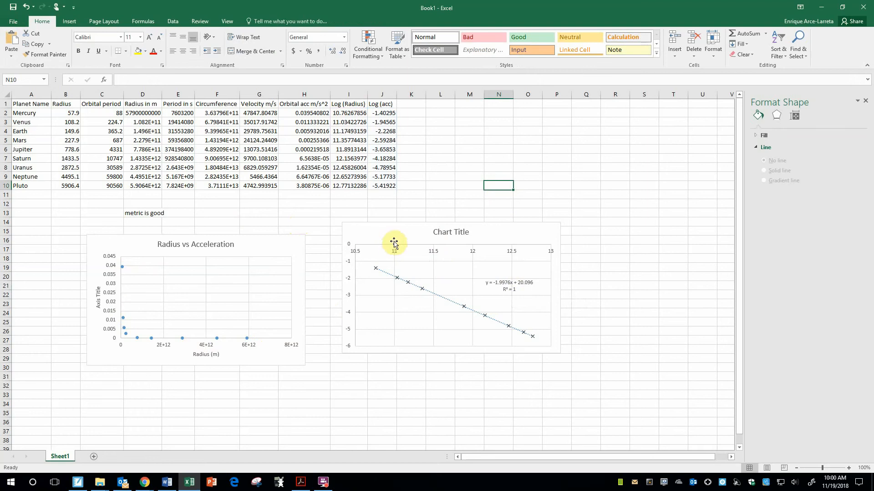
left_click(386, 198)
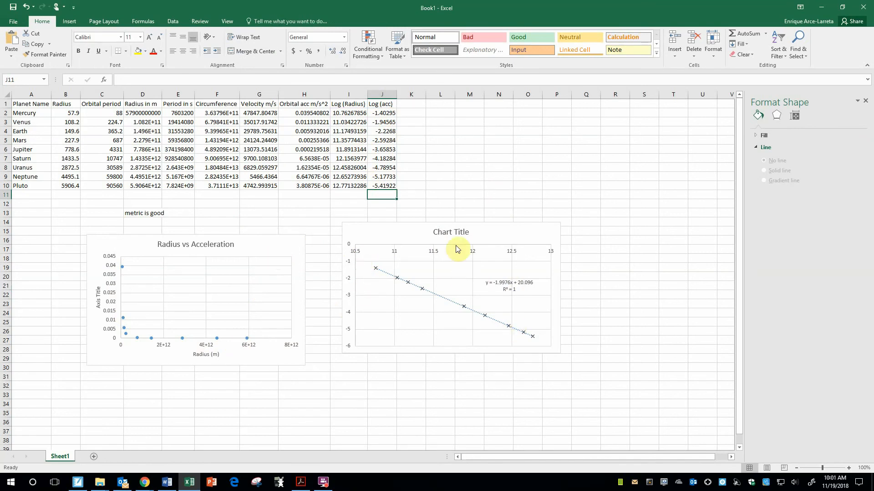
left_click(454, 231)
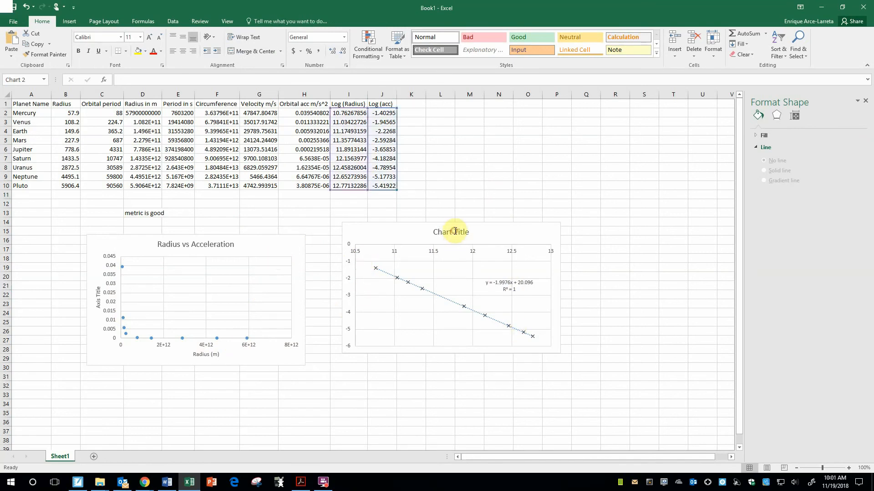
left_click(468, 188)
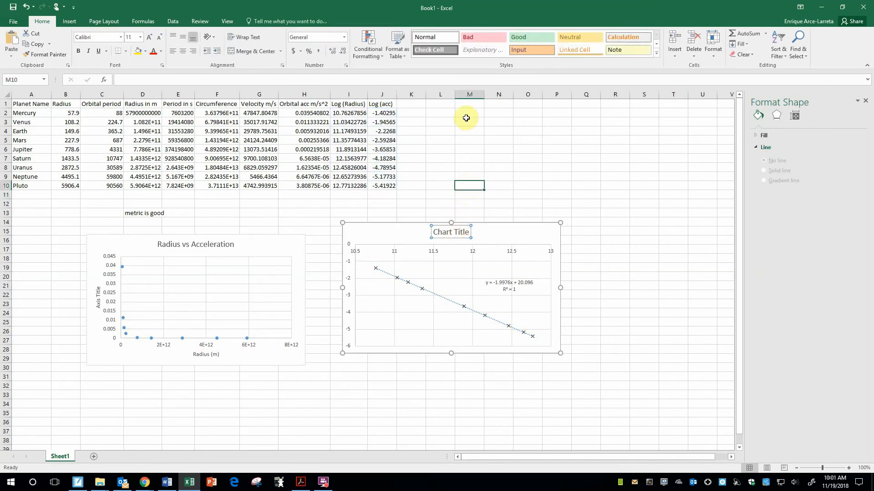
left_click(406, 210)
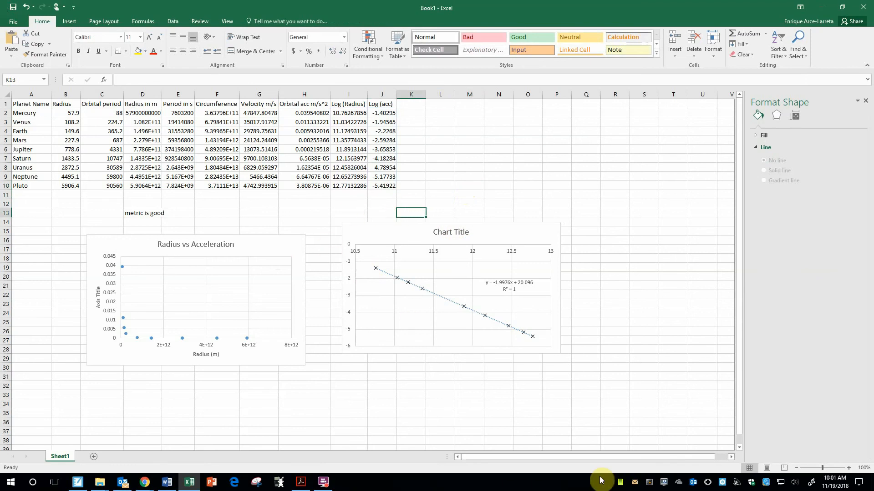
left_click(322, 482)
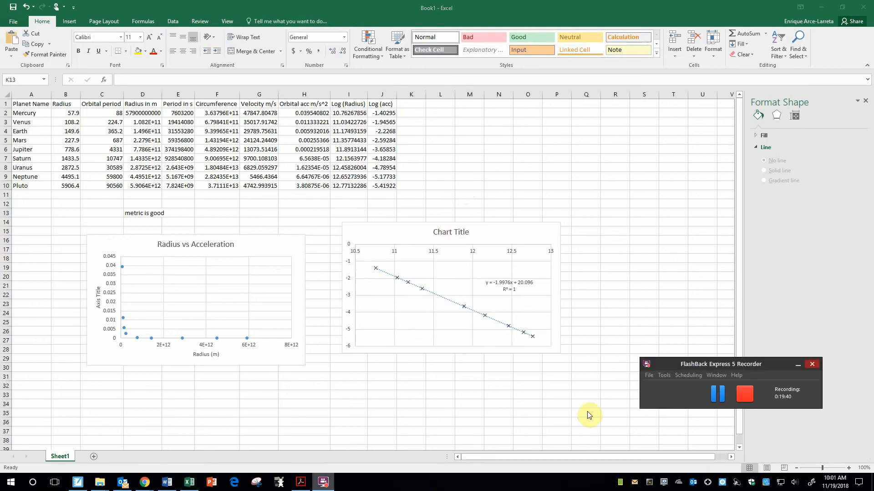